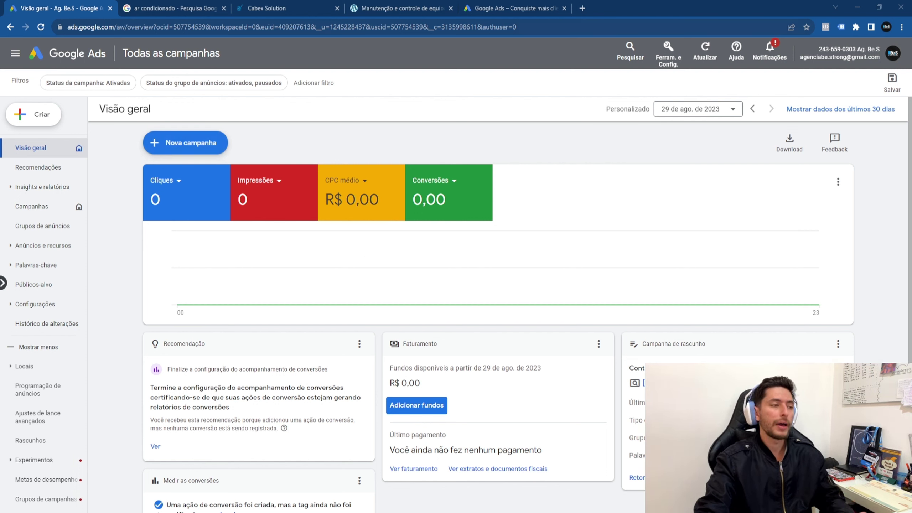
Step: Choose Nova campanha from the Nova campanha menu to begin a new campaign
{"action": "left_click", "coordinate": [201, 147]}
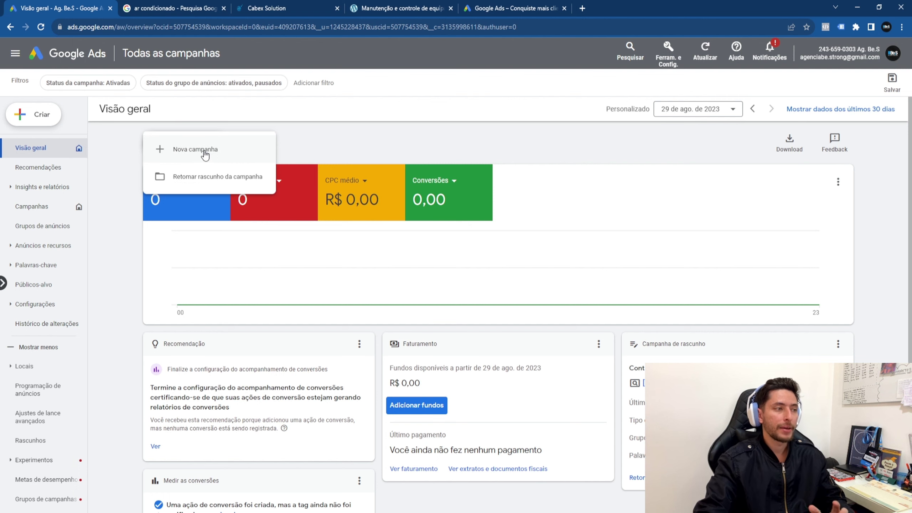
{"action": "left_click", "coordinate": [204, 154]}
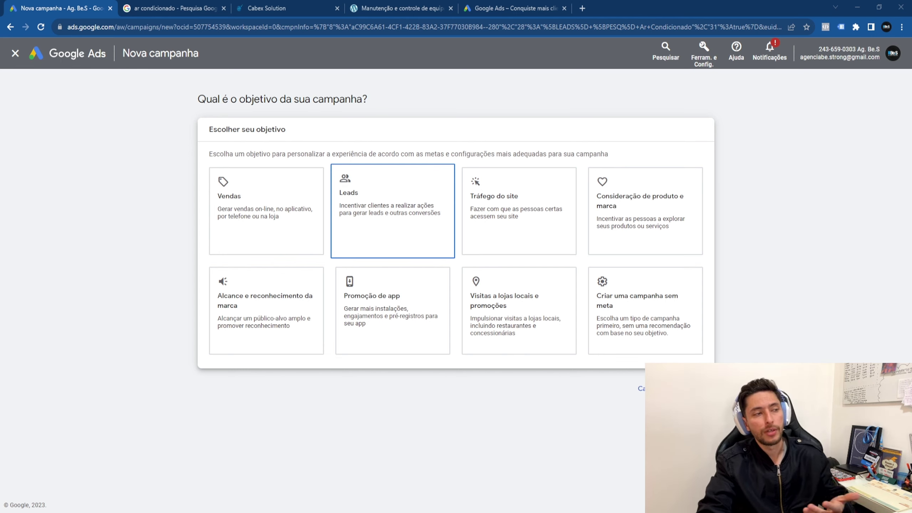
Step: Choose Leads as the campaign objective and review its listed conversion goals
{"action": "left_click", "coordinate": [407, 243]}
{"action": "scroll", "coordinate": [417, 242], "scroll_direction": "down", "scroll_amount": 3}
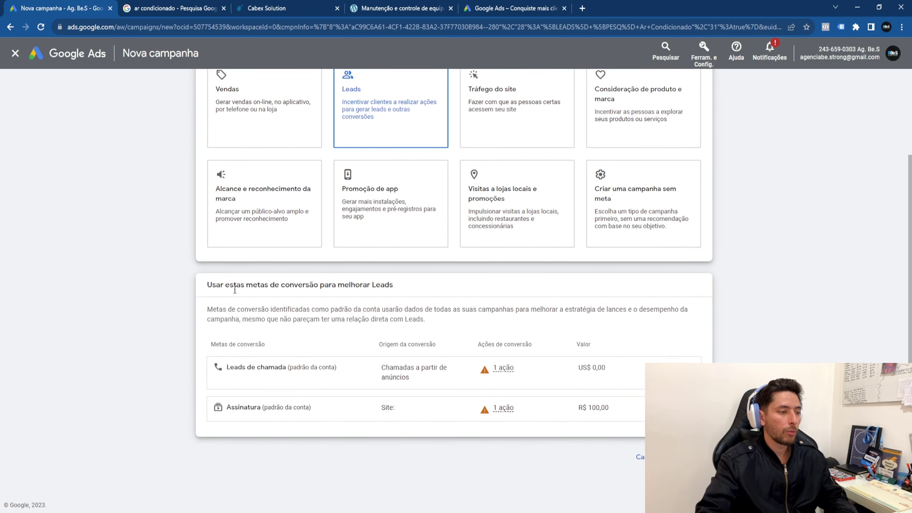
{"action": "left_click_drag", "start_coordinate": [234, 286], "coordinate": [418, 287]}
{"action": "left_click", "coordinate": [418, 287]}
{"action": "left_click_drag", "start_coordinate": [338, 368], "coordinate": [395, 422]}
{"action": "left_click", "coordinate": [182, 379]}
{"action": "left_click", "coordinate": [607, 463]}
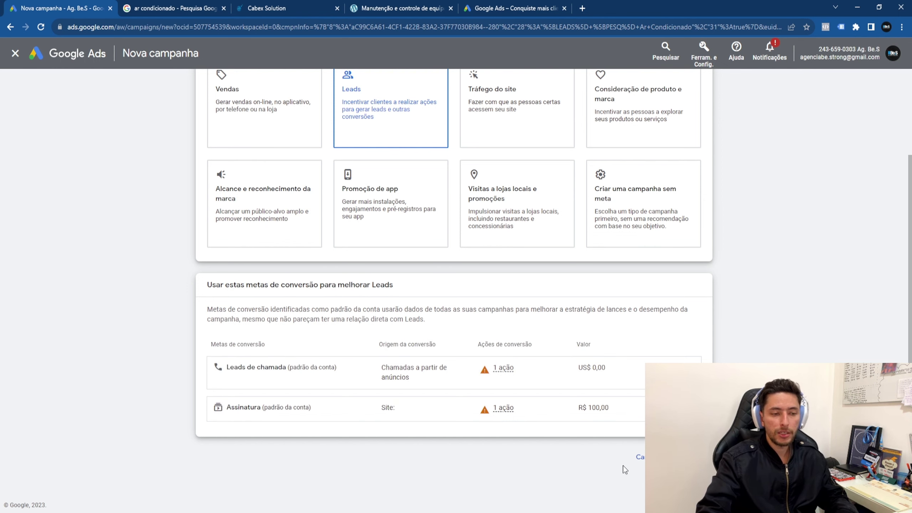
{"action": "left_click", "coordinate": [672, 456]}
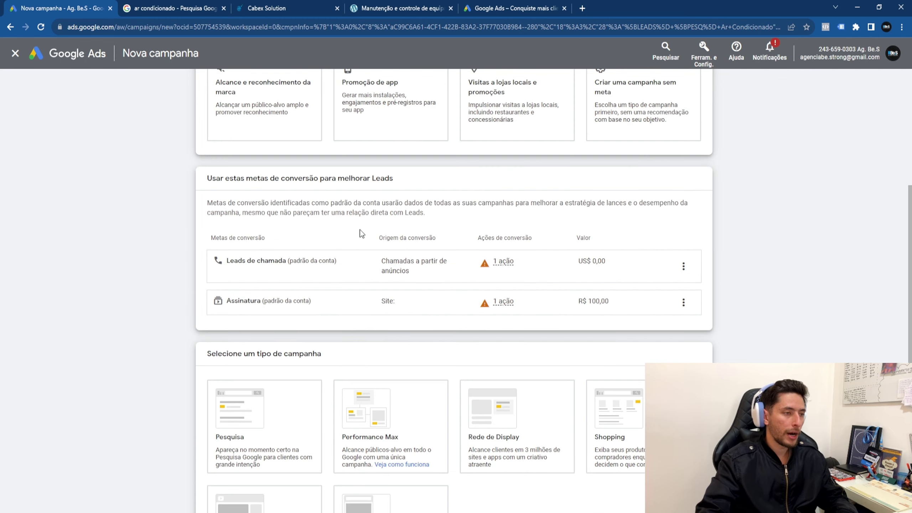
Step: Look at Performance Max, then pick Pesquisa as the campaign type
{"action": "left_click", "coordinate": [344, 234]}
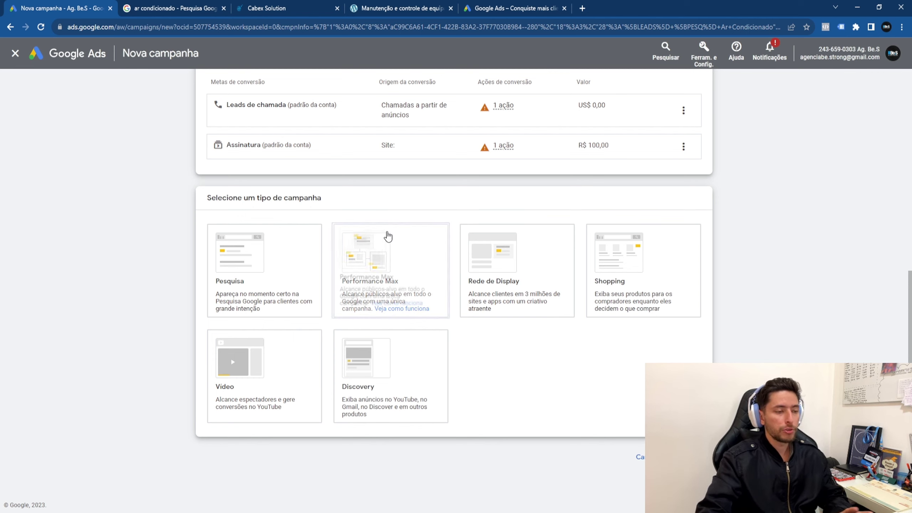
{"action": "left_click", "coordinate": [361, 286]}
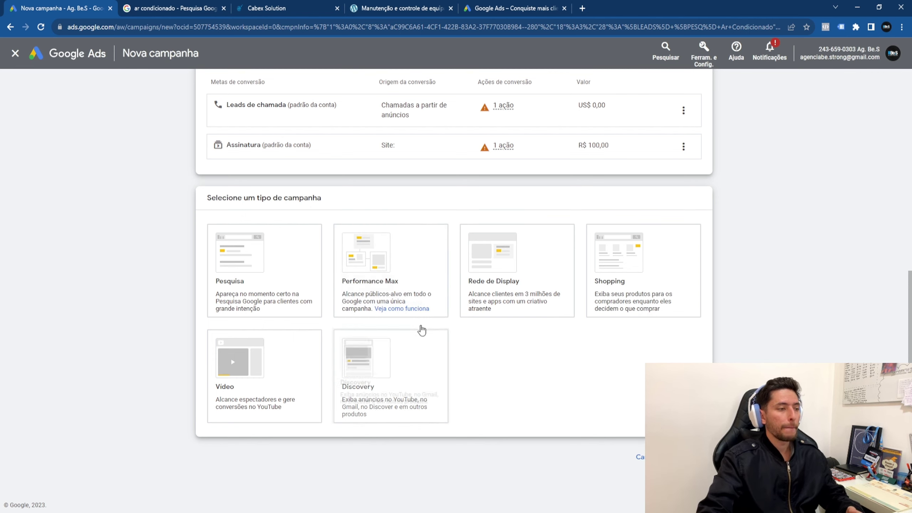
{"action": "left_click", "coordinate": [284, 301]}
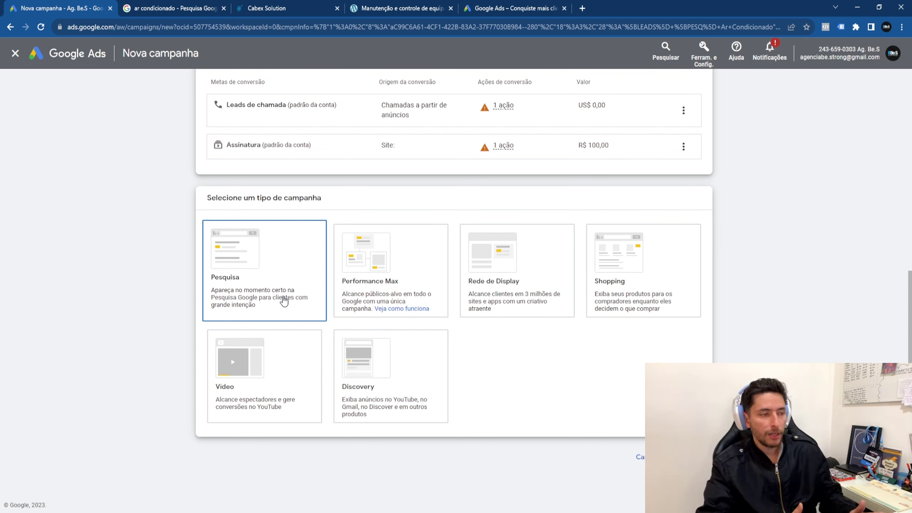
Step: Briefly switch to Performance Max, then return the campaign type to Pesquisa
{"action": "left_click", "coordinate": [399, 283]}
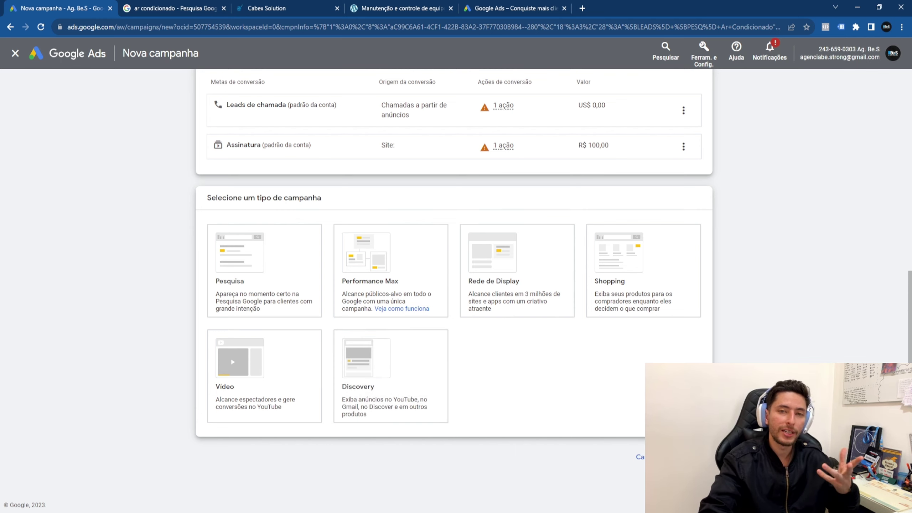
{"action": "left_click", "coordinate": [301, 285]}
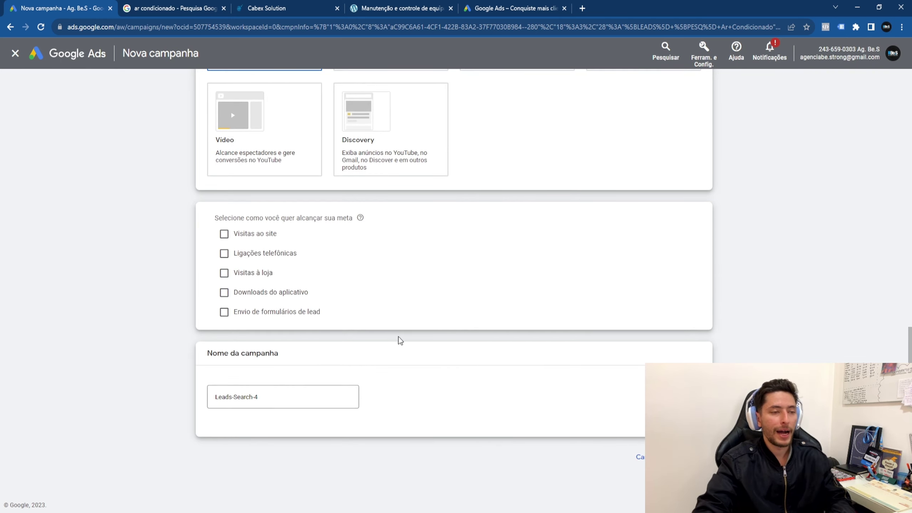
Step: Confirm Pesquisa and tick Visitas ao site to reach the campaign goal
{"action": "scroll", "coordinate": [422, 294], "scroll_direction": "up", "scroll_amount": 4}
{"action": "left_click", "coordinate": [268, 189]}
{"action": "left_click", "coordinate": [247, 268]}
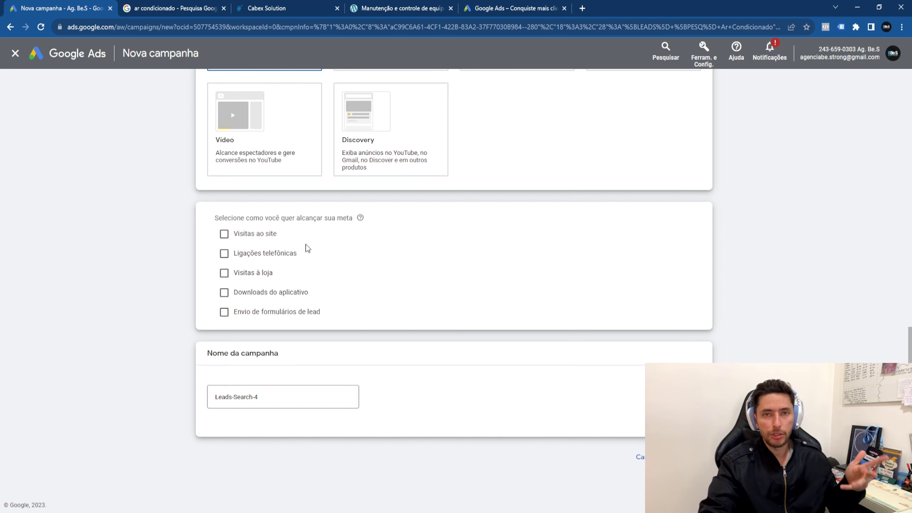
{"action": "left_click", "coordinate": [270, 240]}
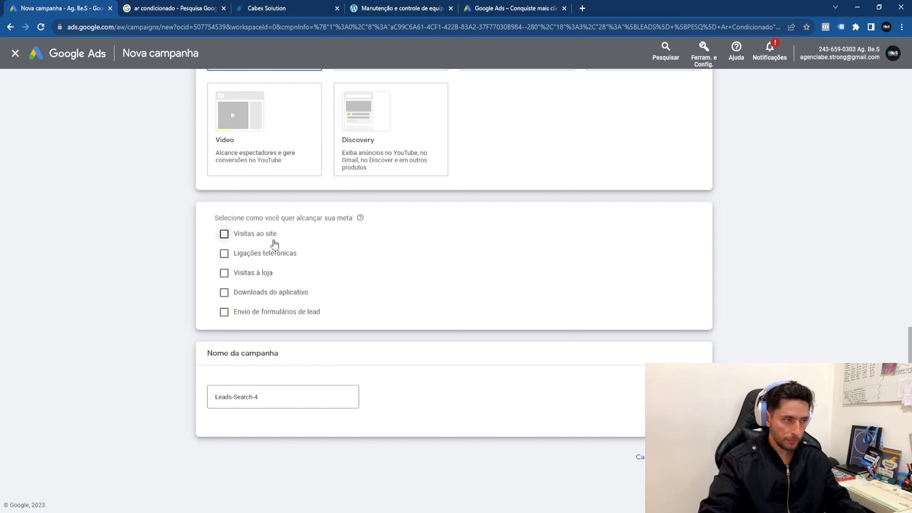
{"action": "left_click", "coordinate": [350, 257]}
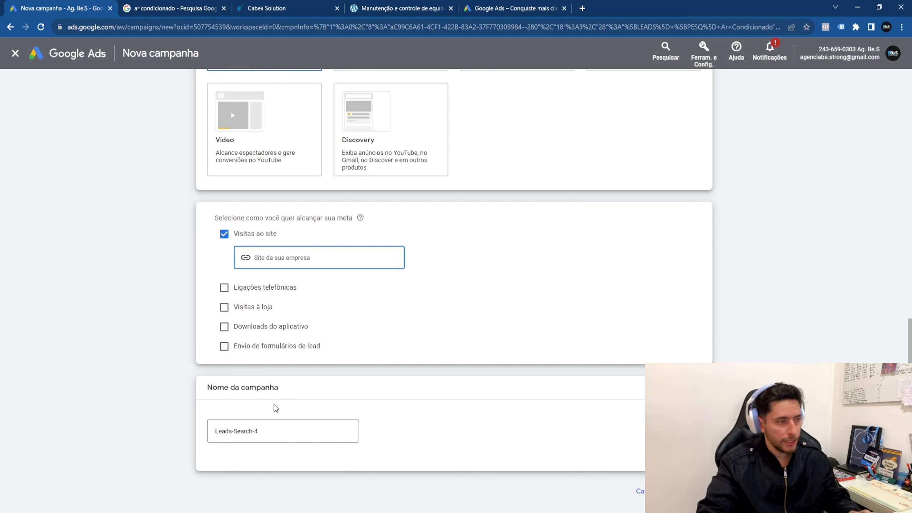
{"action": "left_click", "coordinate": [281, 426]}
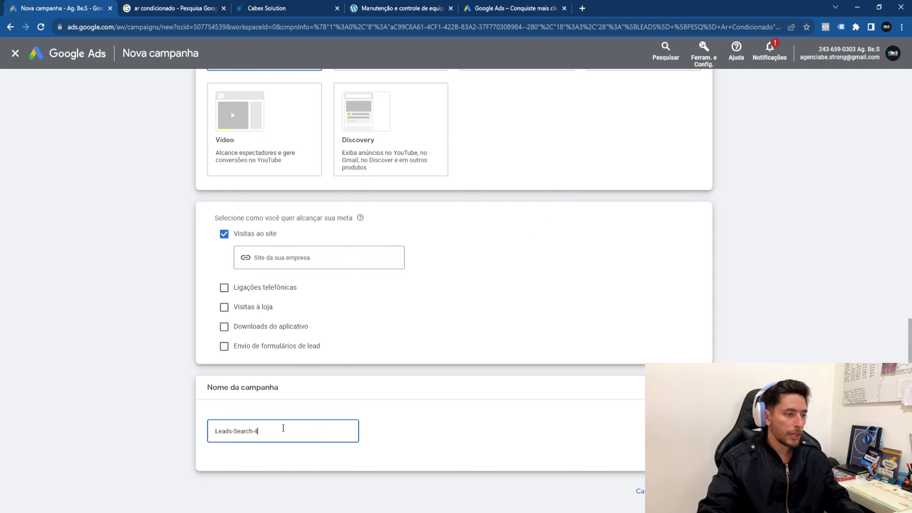
Step: Replace the default name Leads-Search-4 with '[PESQ] [LEADS] Ar condicionado e manutenção'
{"action": "double_click", "coordinate": [277, 431]}
{"action": "key", "text": "ctrl+a"}
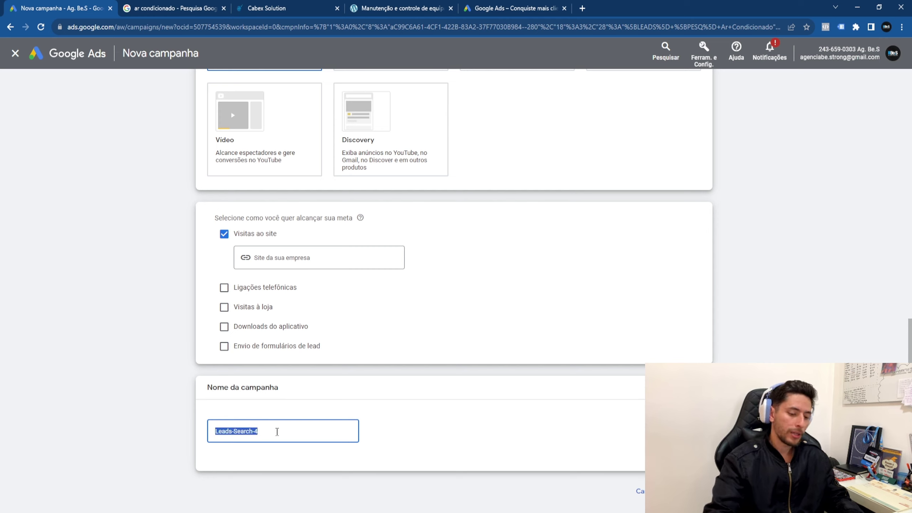
{"action": "key", "text": "BackSpace"}
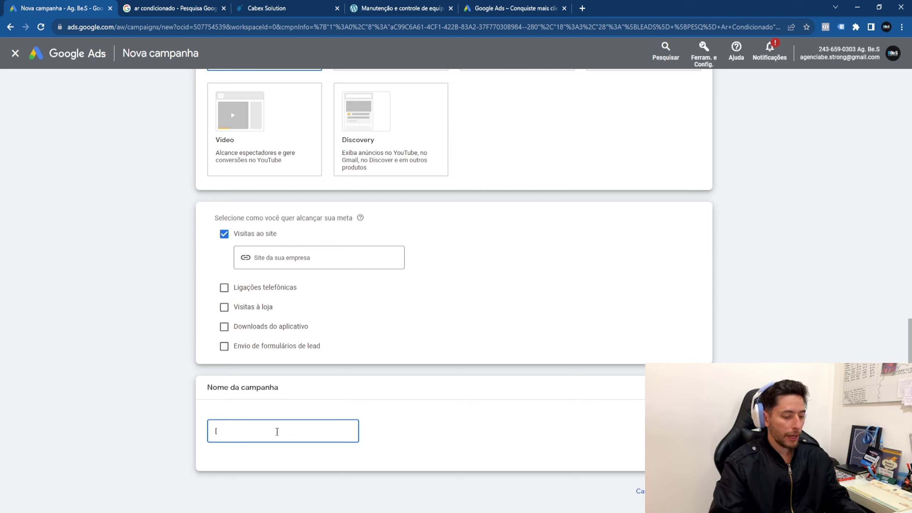
{"action": "type", "text": "PESQ"}
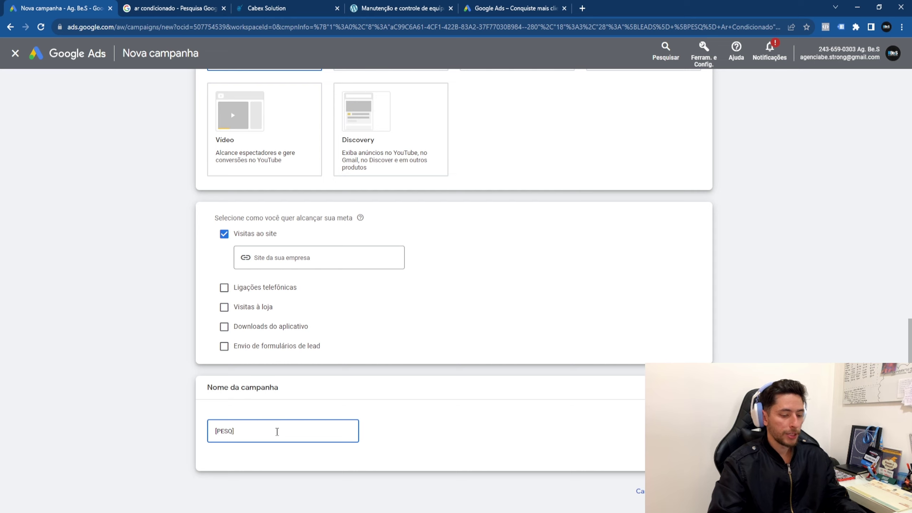
{"action": "type", "text": "] [LEAD]"}
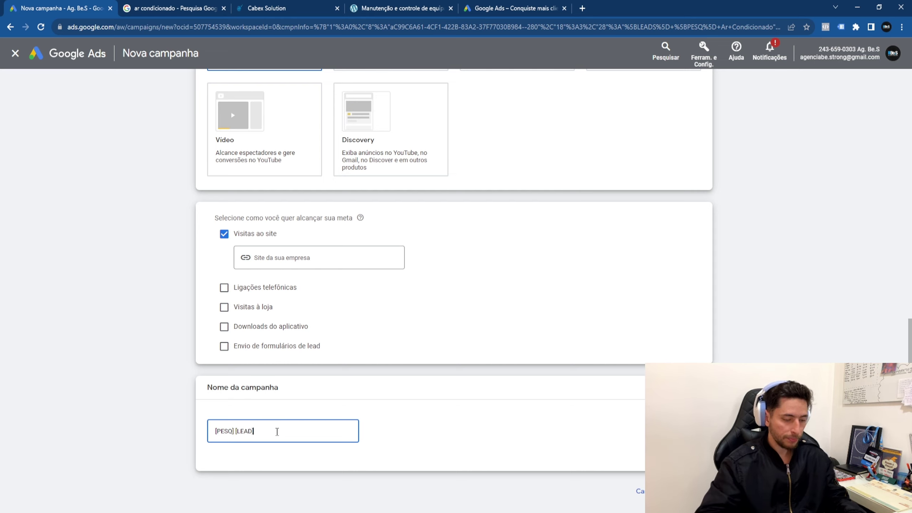
{"action": "type", "text": "S"}
{"action": "type", "text": " Ar condicionado"}
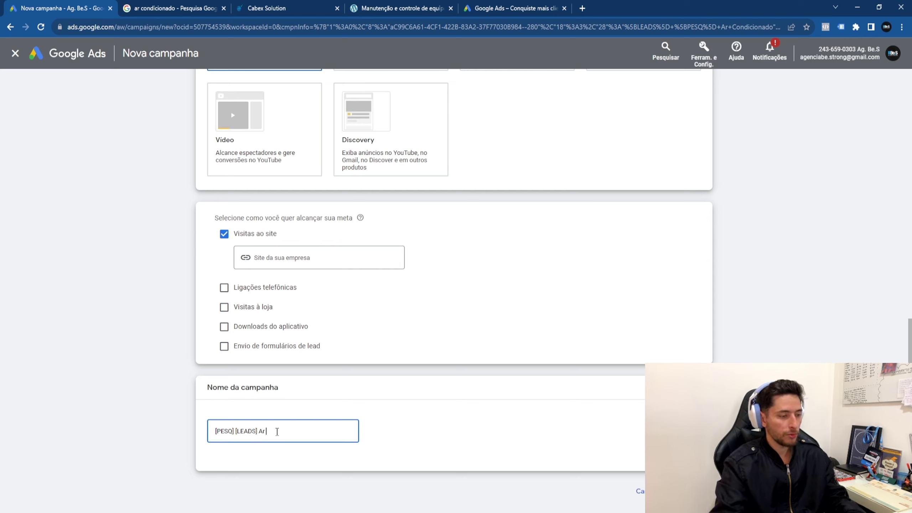
{"action": "type", "text": " e manutenção"}
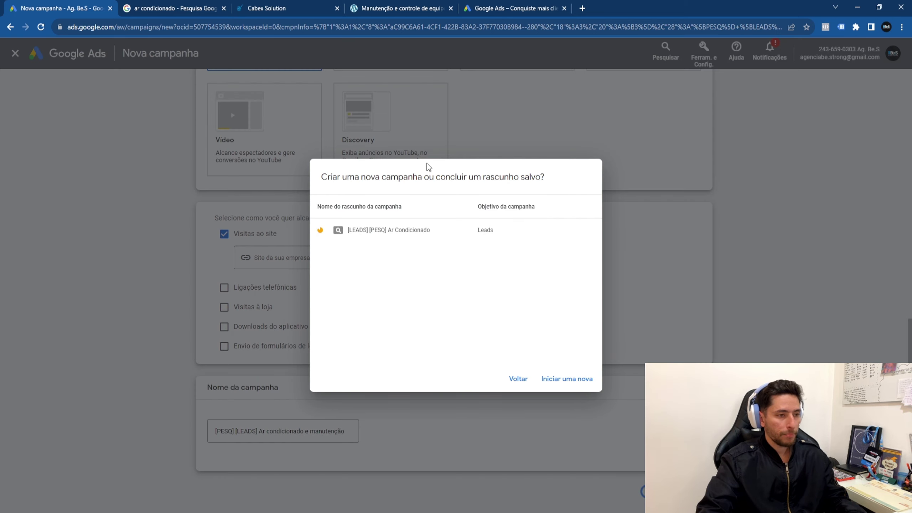
Step: Start a new campaign instead of the saved draft and set bidding focus to Conversões
{"action": "left_click", "coordinate": [549, 383]}
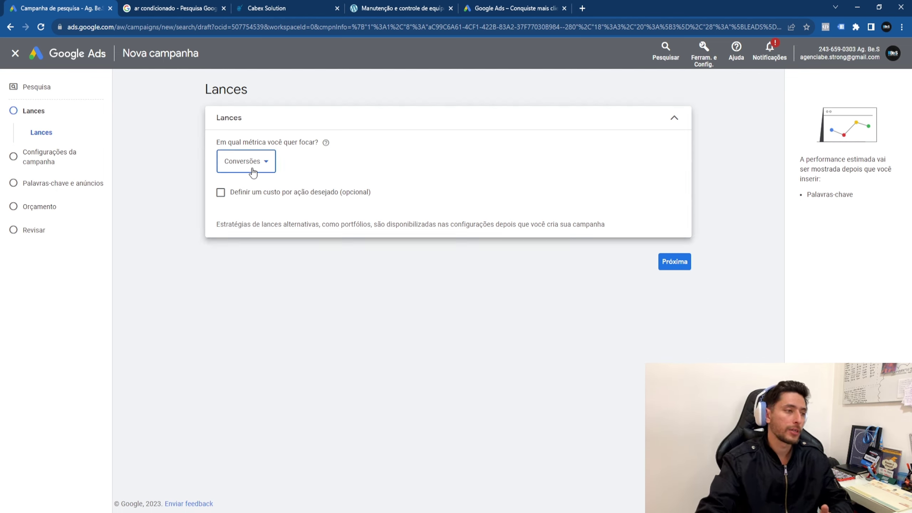
{"action": "left_click", "coordinate": [253, 172]}
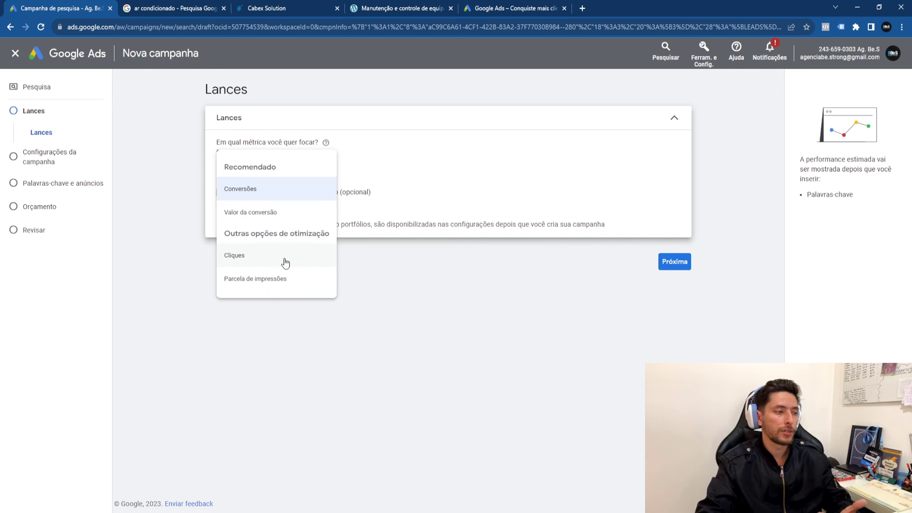
{"action": "mouse_move", "coordinate": [286, 263]}
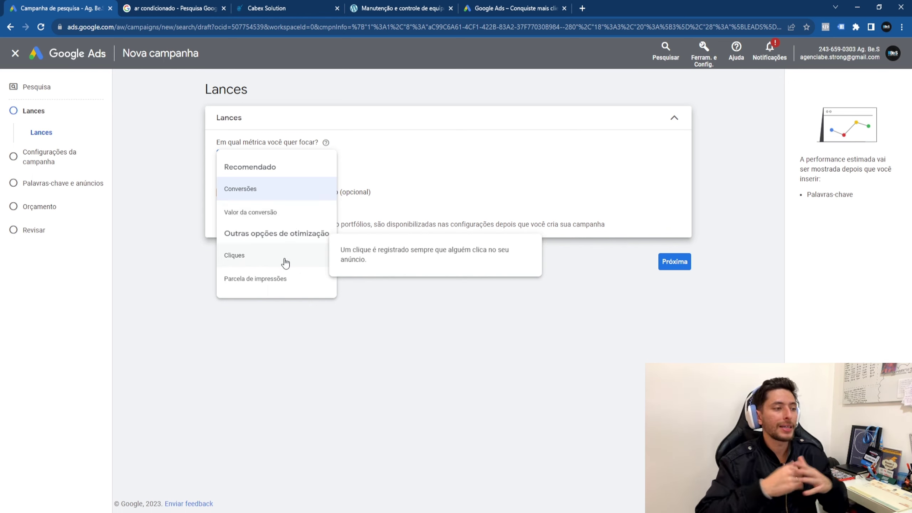
{"action": "left_click", "coordinate": [318, 251]}
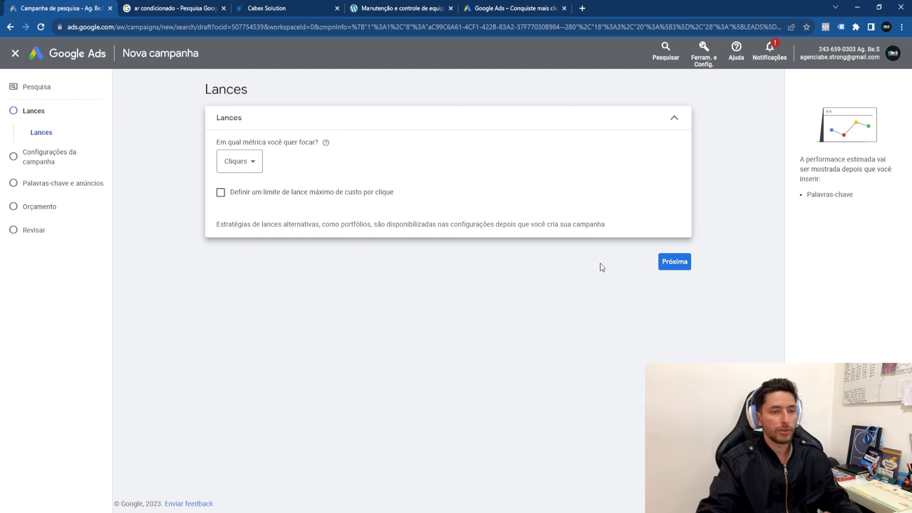
{"action": "left_click", "coordinate": [261, 167]}
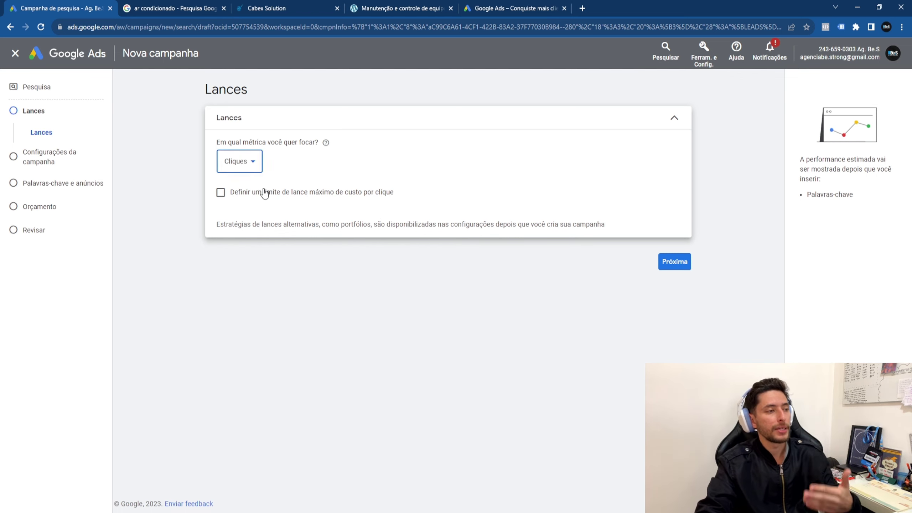
{"action": "left_click", "coordinate": [259, 200]}
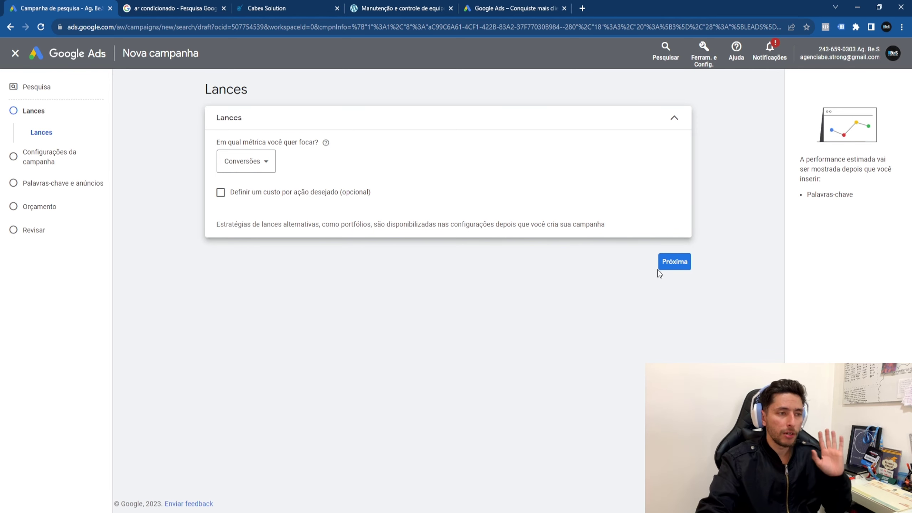
{"action": "left_click", "coordinate": [682, 264]}
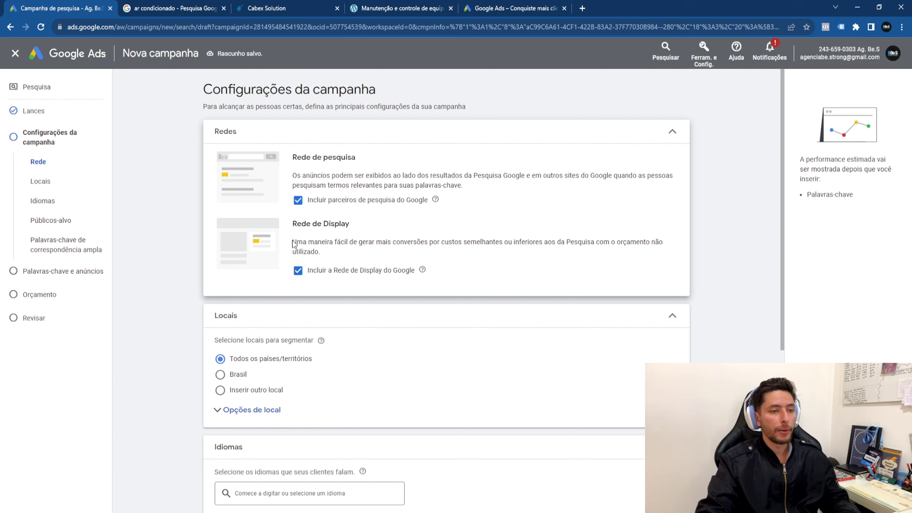
Step: Untick 'Incluir a Rede de Display do Google' and collapse the Redes section
{"action": "left_click_drag", "start_coordinate": [295, 244], "coordinate": [426, 254]}
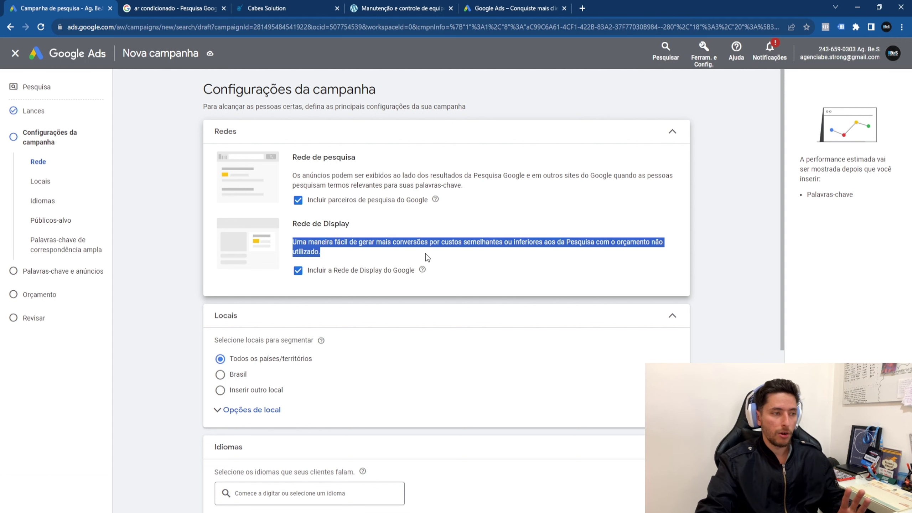
{"action": "left_click", "coordinate": [360, 247]}
{"action": "left_click_drag", "start_coordinate": [407, 243], "coordinate": [348, 253]}
{"action": "left_click", "coordinate": [347, 252]}
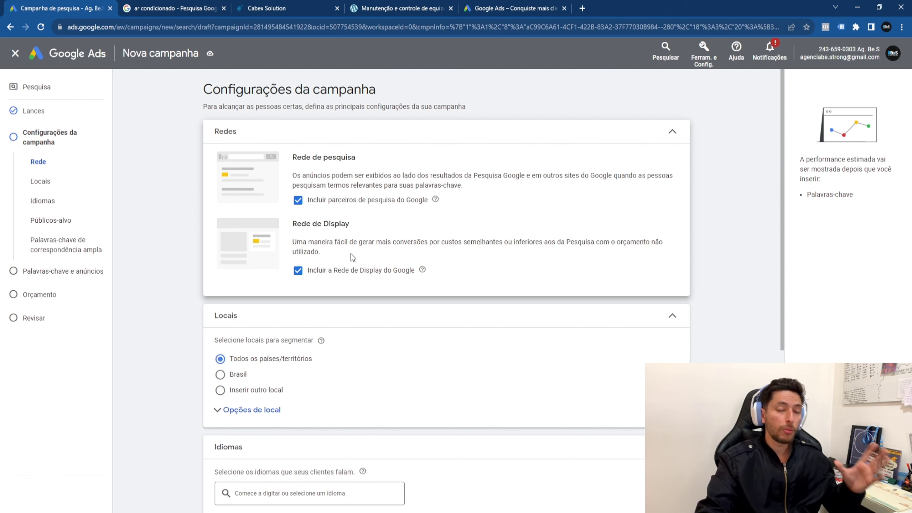
{"action": "left_click", "coordinate": [346, 270]}
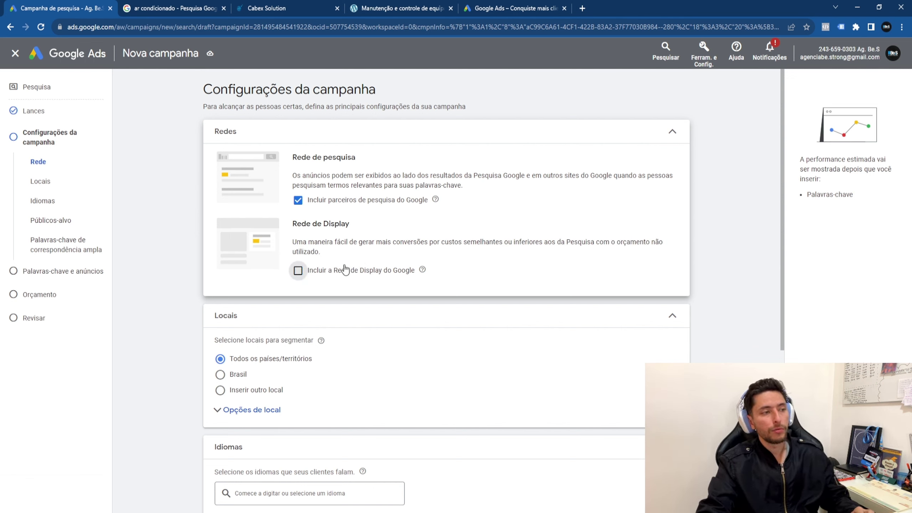
{"action": "left_click_drag", "start_coordinate": [297, 157], "coordinate": [464, 208]}
{"action": "left_click", "coordinate": [413, 206]}
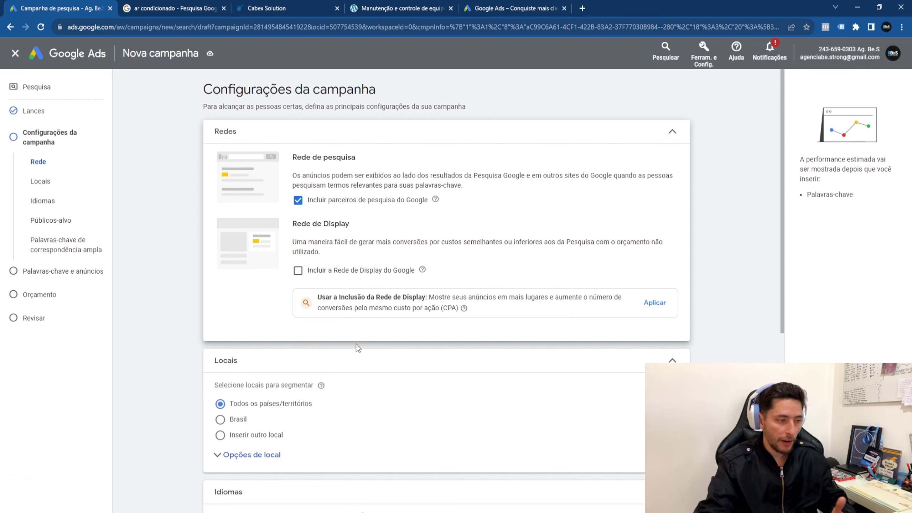
{"action": "scroll", "coordinate": [321, 428], "scroll_direction": "down", "scroll_amount": 3}
{"action": "scroll", "coordinate": [341, 368], "scroll_direction": "up", "scroll_amount": 3}
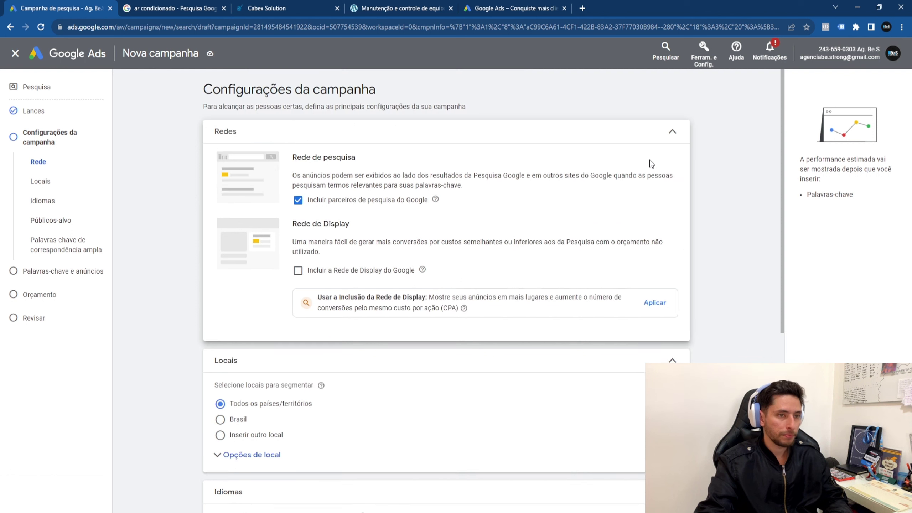
{"action": "left_click", "coordinate": [674, 133]}
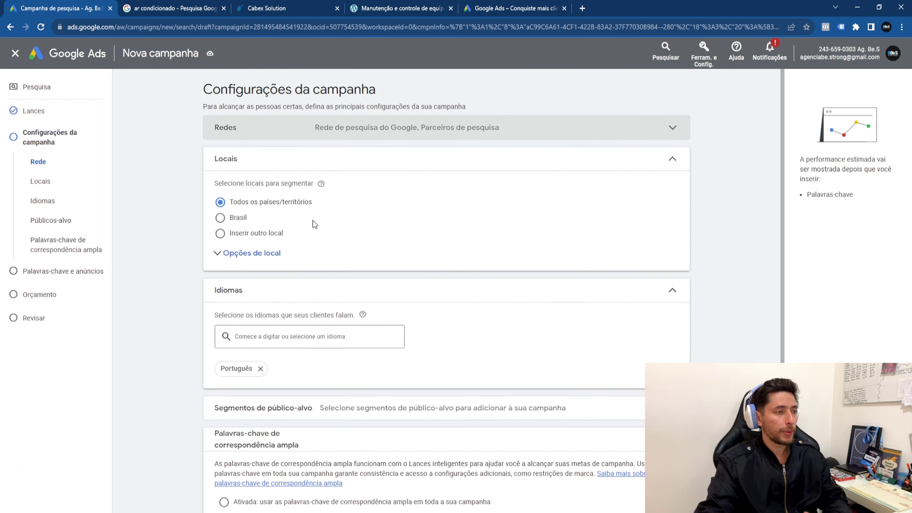
Step: Choose Inserir outro local and set up a 3 km radius in advanced location search
{"action": "left_click", "coordinate": [265, 234]}
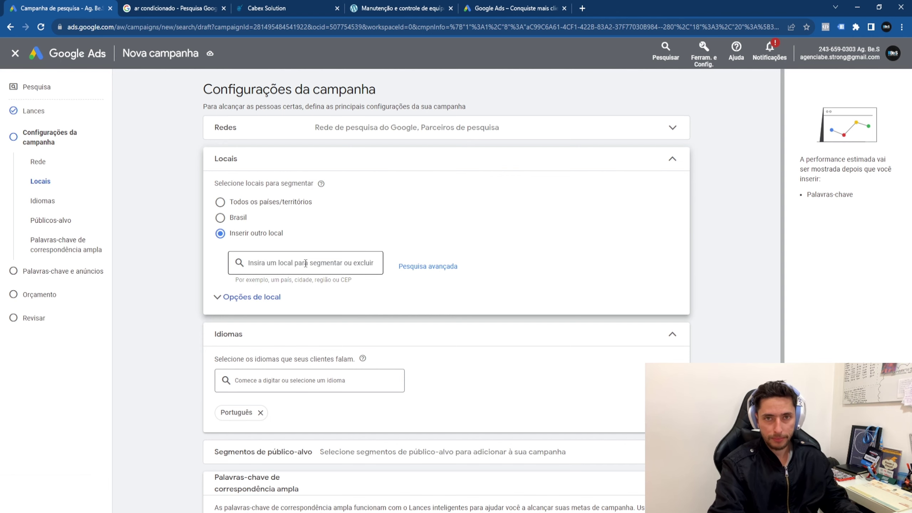
{"action": "left_click", "coordinate": [582, 8]}
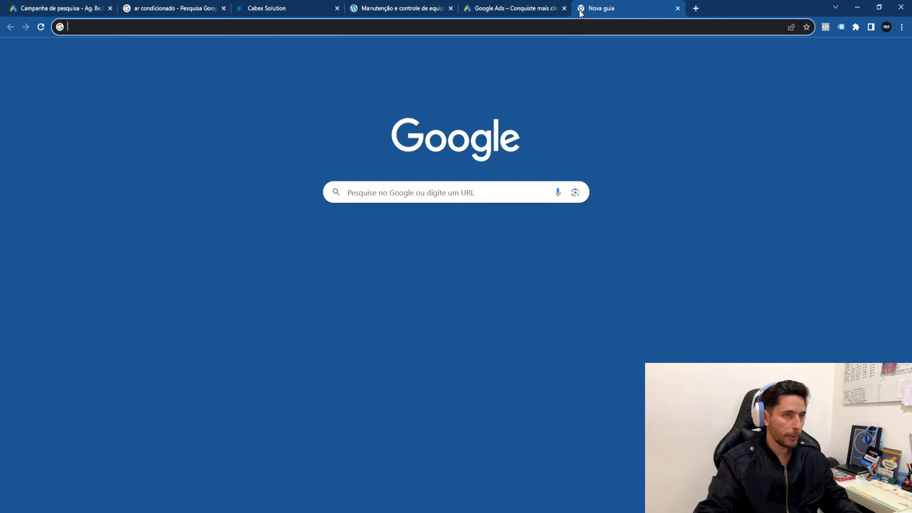
{"action": "type", "text": "t"}
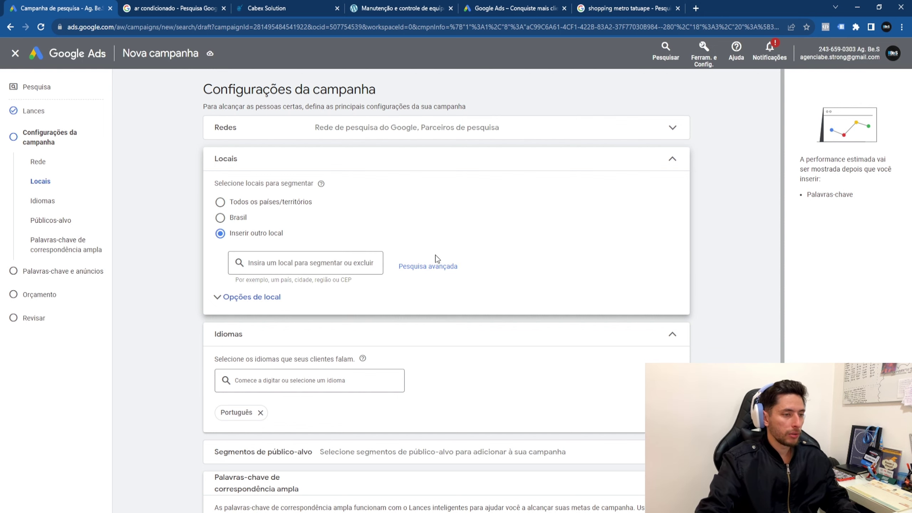
{"action": "left_click", "coordinate": [427, 266]}
{"action": "left_click", "coordinate": [254, 151]}
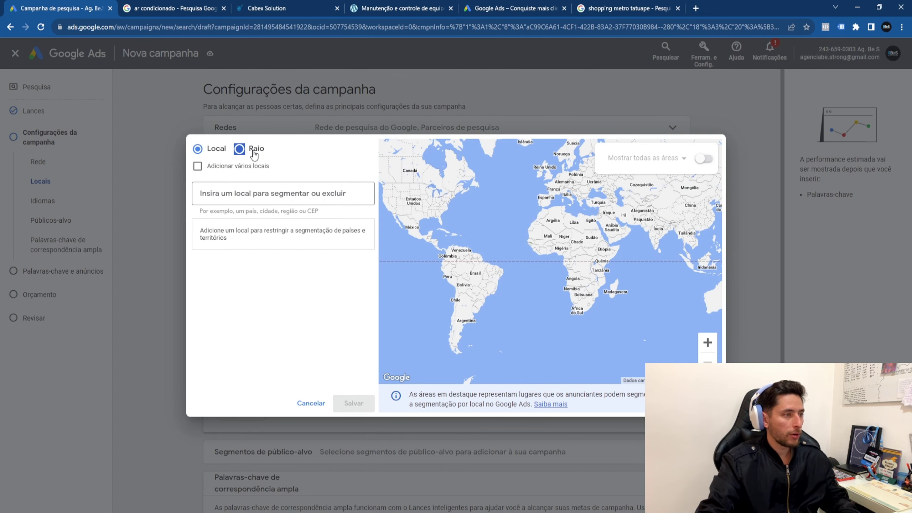
{"action": "left_click", "coordinate": [359, 193]}
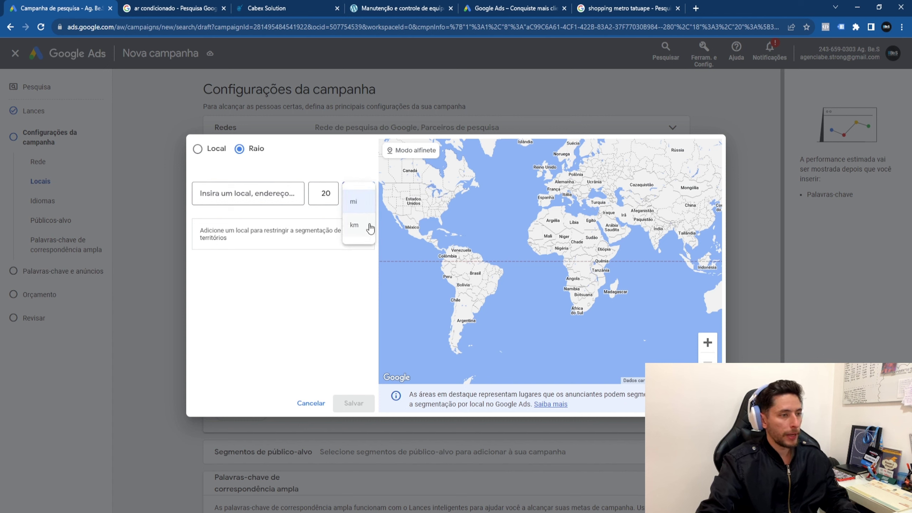
{"action": "left_click", "coordinate": [365, 228]}
{"action": "left_click", "coordinate": [321, 194]}
{"action": "double_click", "coordinate": [321, 194]}
{"action": "type", "text": "3"}
Step: Centre the radius on the business address's São Paulo street match and check the map coverage
{"action": "key", "text": "shift+Tab"}
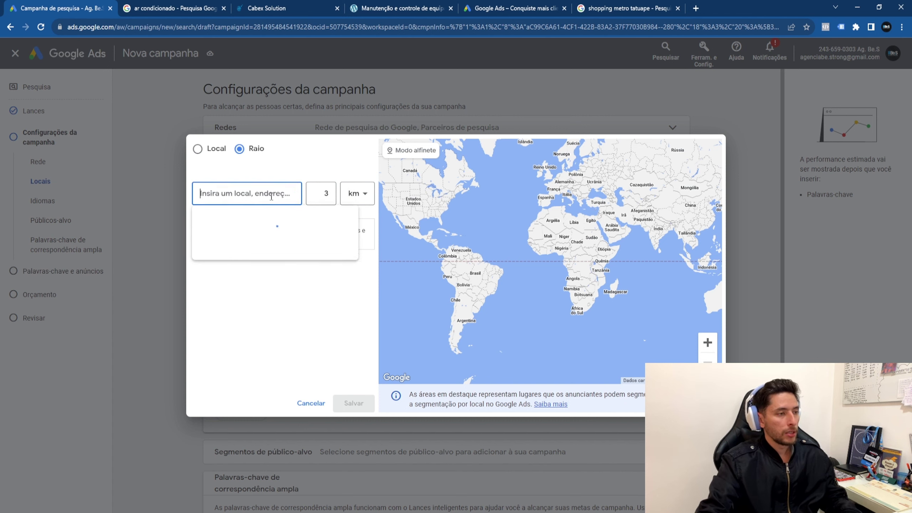
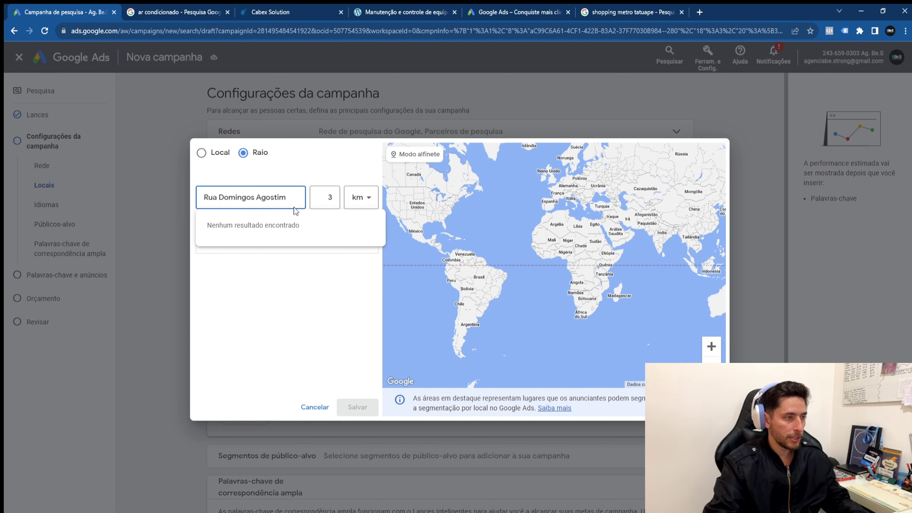
{"action": "type", "text": ","}
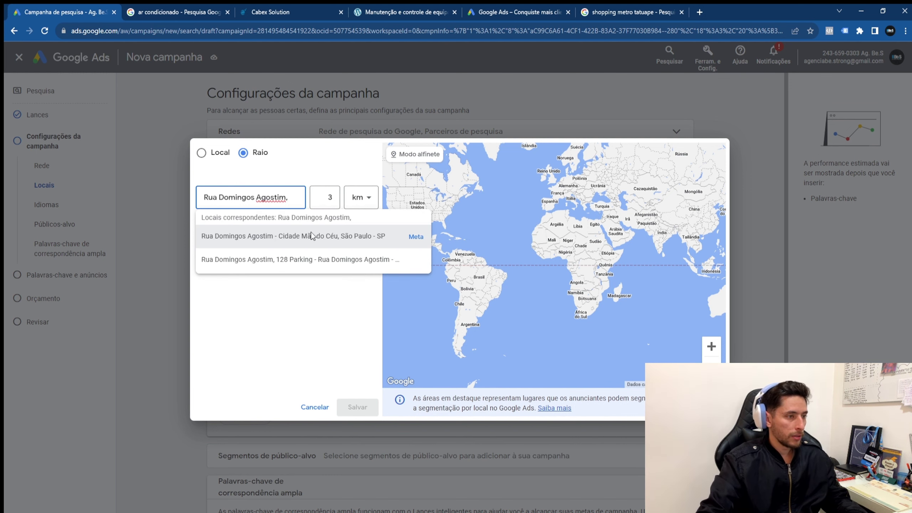
{"action": "left_click", "coordinate": [327, 237]}
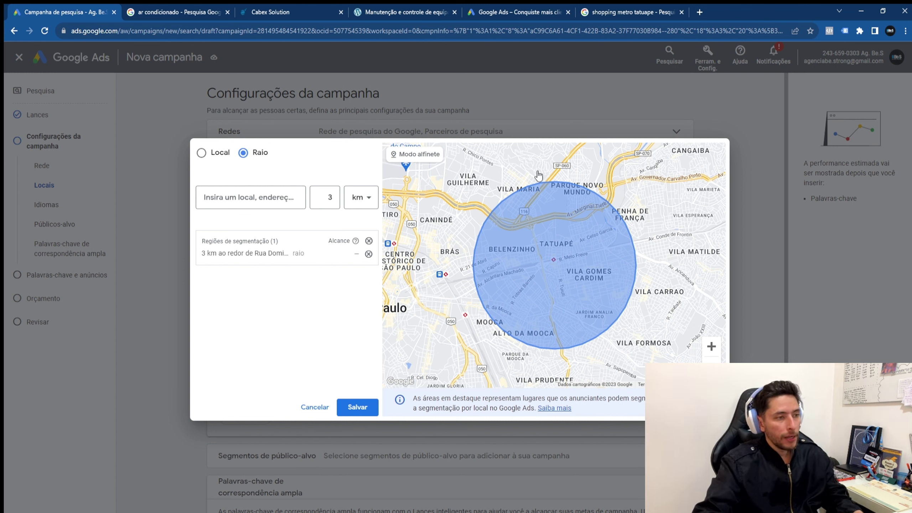
{"action": "scroll", "coordinate": [610, 301], "scroll_direction": "up", "scroll_amount": 3}
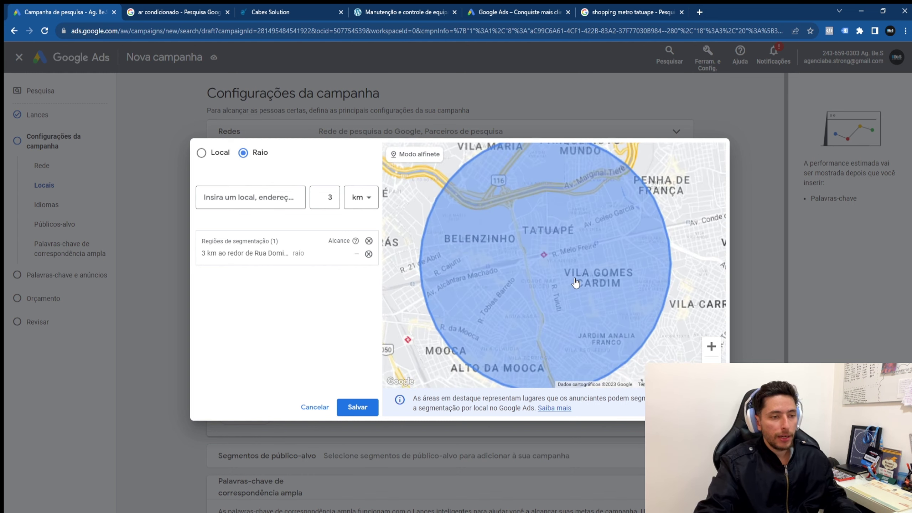
{"action": "scroll", "coordinate": [610, 302], "scroll_direction": "down", "scroll_amount": 2}
{"action": "scroll", "coordinate": [610, 301], "scroll_direction": "up", "scroll_amount": 1}
{"action": "scroll", "coordinate": [610, 302], "scroll_direction": "up", "scroll_amount": 1}
{"action": "left_click_drag", "start_coordinate": [587, 271], "coordinate": [570, 294]}
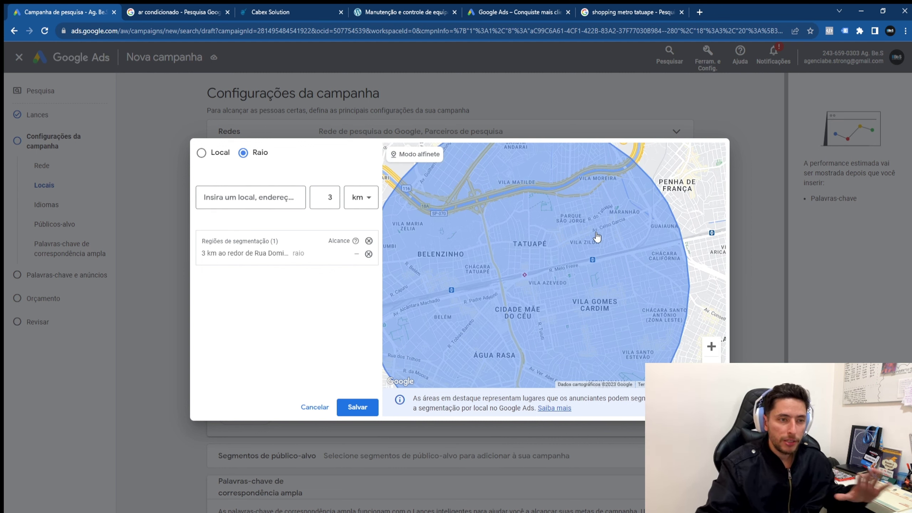
{"action": "left_click_drag", "start_coordinate": [611, 247], "coordinate": [601, 253]}
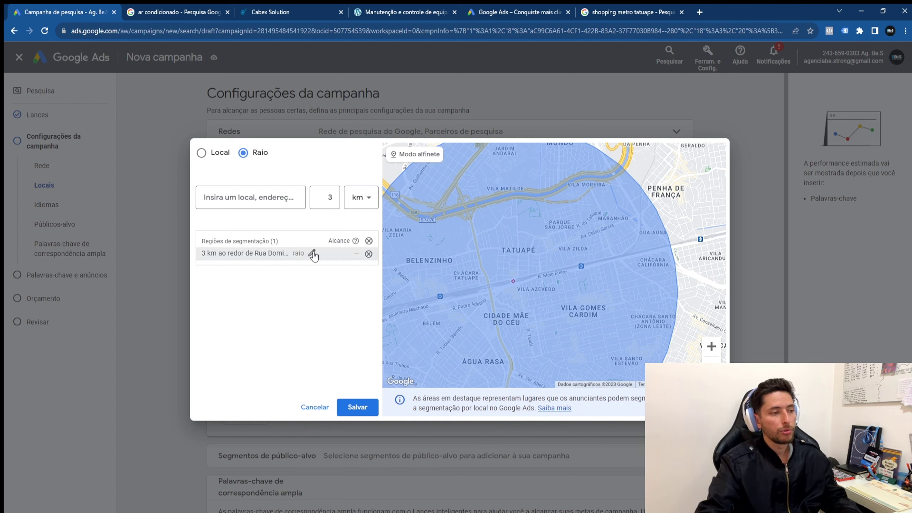
Step: Try shrinking the target radius to 1 km and view it on the map
{"action": "left_click", "coordinate": [313, 252]}
{"action": "key", "text": "BackSpace"}
{"action": "type", "text": "1"}
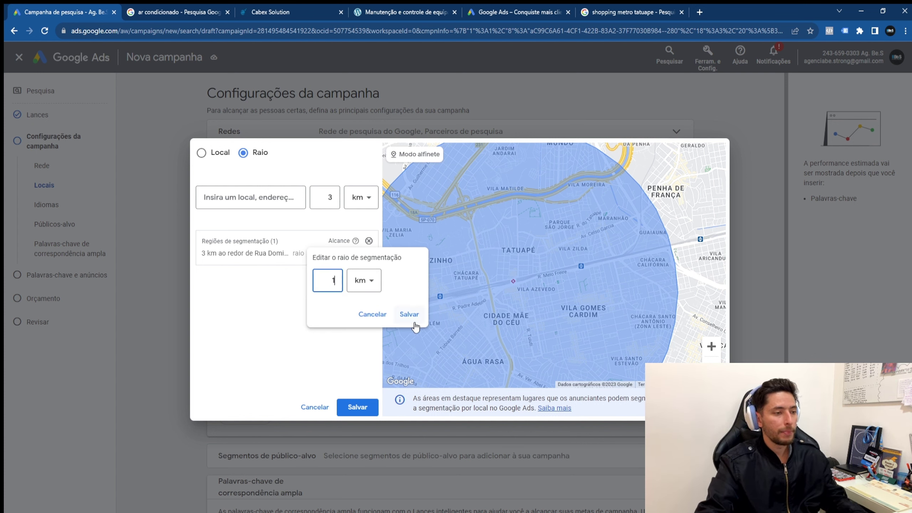
{"action": "left_click", "coordinate": [409, 313]}
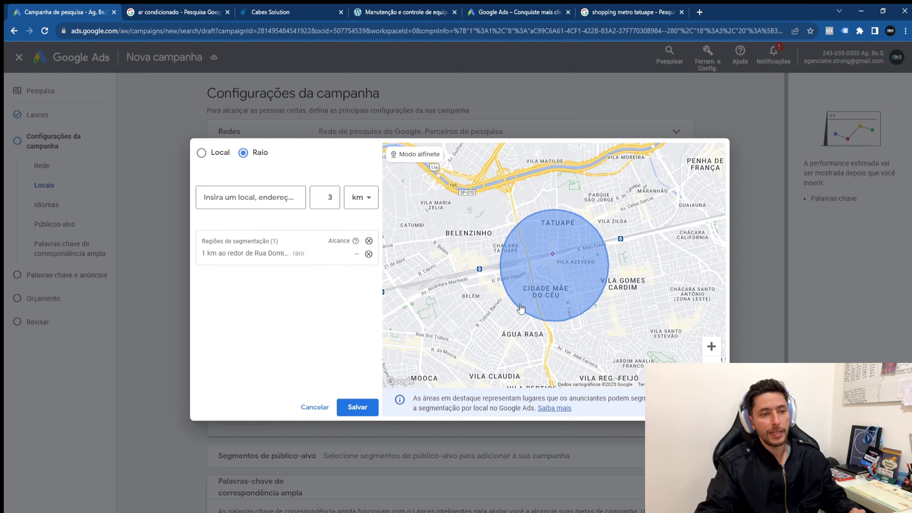
{"action": "left_click_drag", "start_coordinate": [512, 317], "coordinate": [536, 244]}
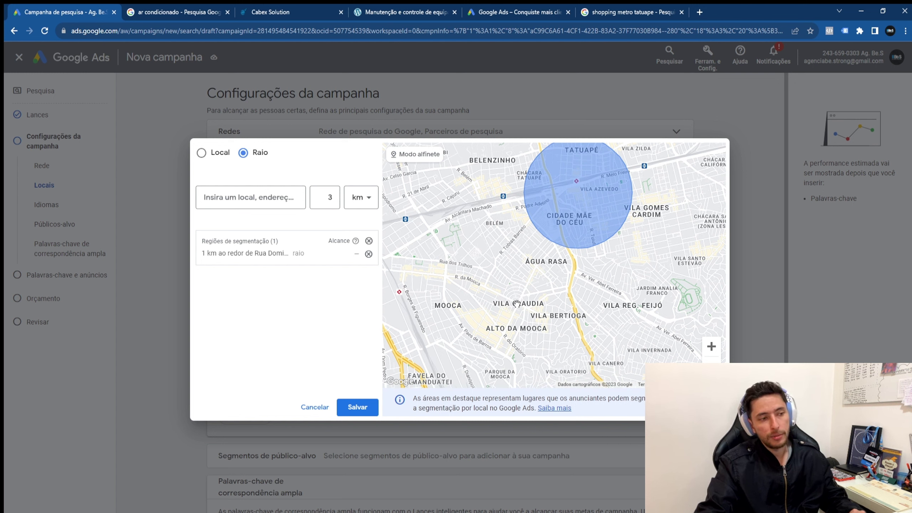
Step: Set the radius back to 3 km and save the location target
{"action": "left_click", "coordinate": [273, 196]}
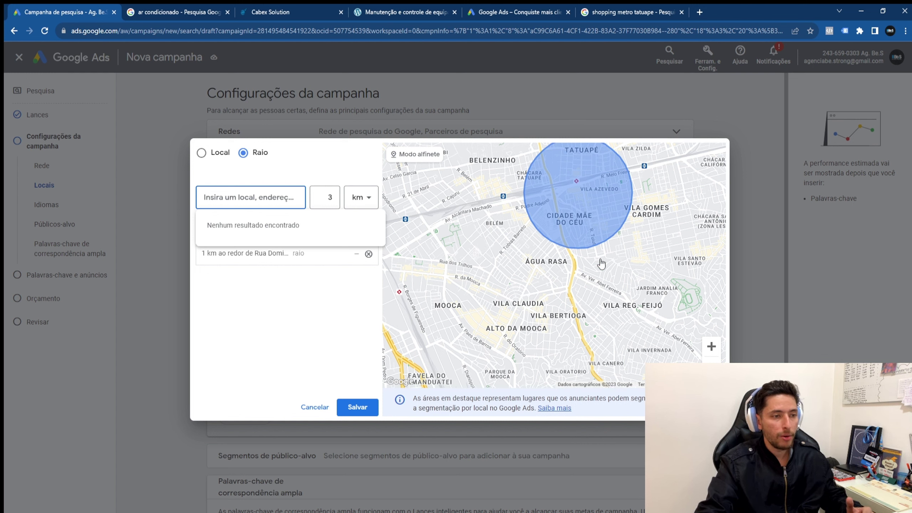
{"action": "left_click", "coordinate": [319, 248]}
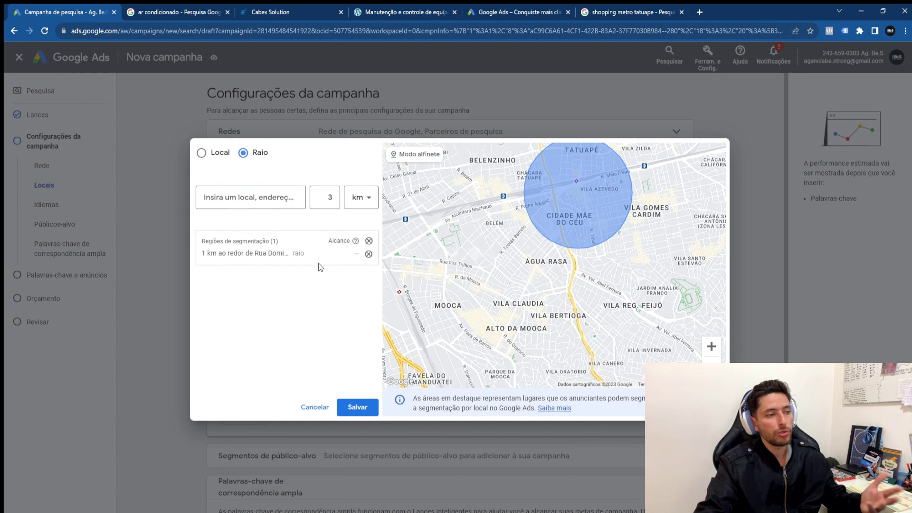
{"action": "left_click", "coordinate": [311, 253]}
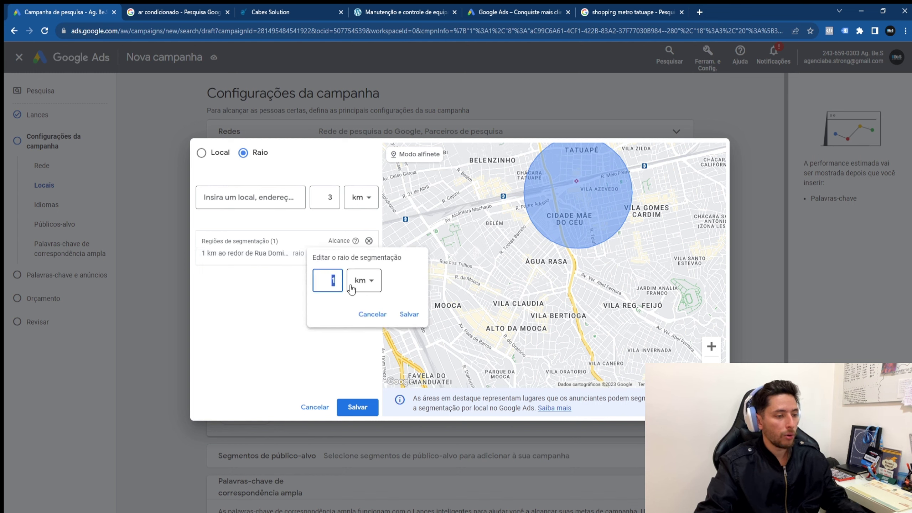
{"action": "type", "text": "3"}
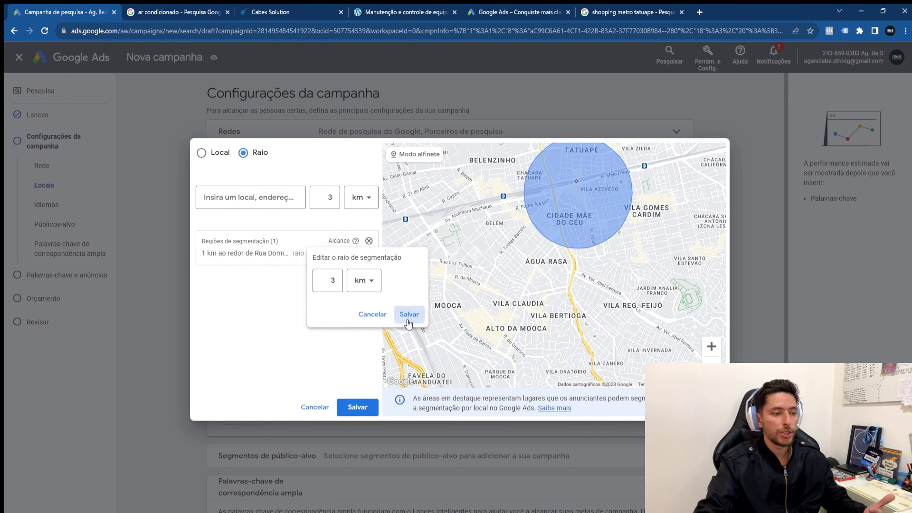
{"action": "left_click", "coordinate": [409, 314]}
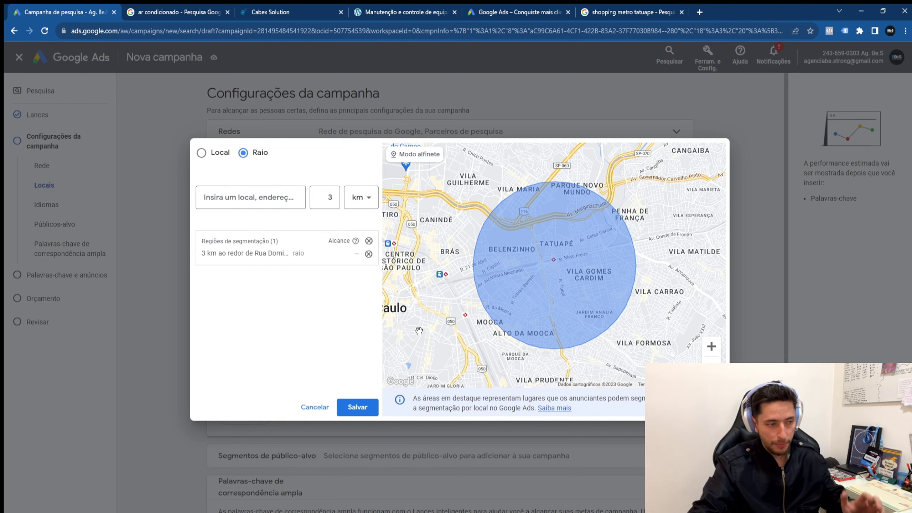
{"action": "left_click", "coordinate": [354, 409]}
Step: Add Inglês and Espanhol alongside Português as campaign languages
{"action": "scroll", "coordinate": [365, 413], "scroll_direction": "down", "scroll_amount": 4}
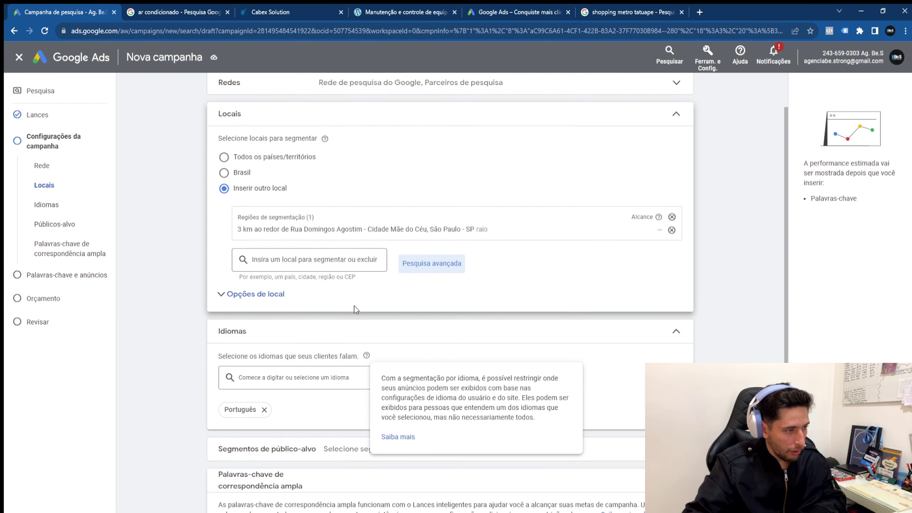
{"action": "left_click", "coordinate": [289, 279]}
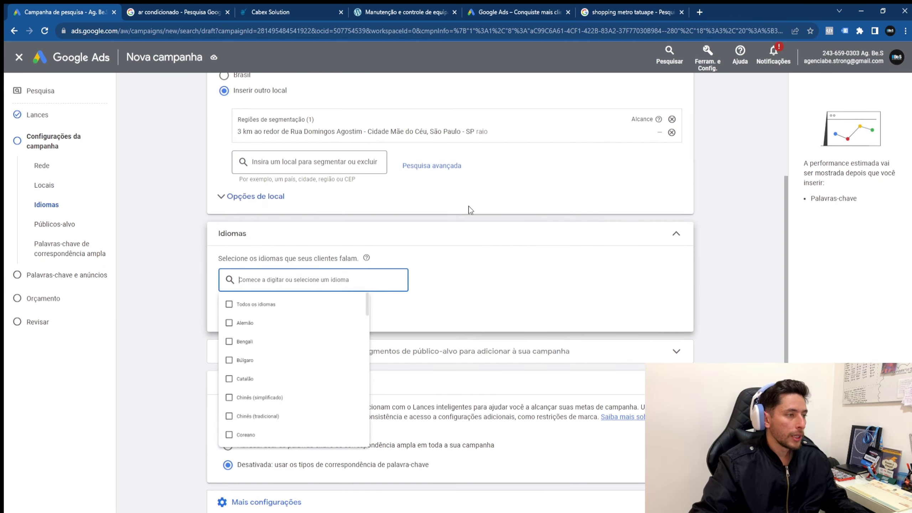
{"action": "scroll", "coordinate": [683, 157], "scroll_direction": "up", "scroll_amount": 5}
{"action": "left_click", "coordinate": [682, 122]}
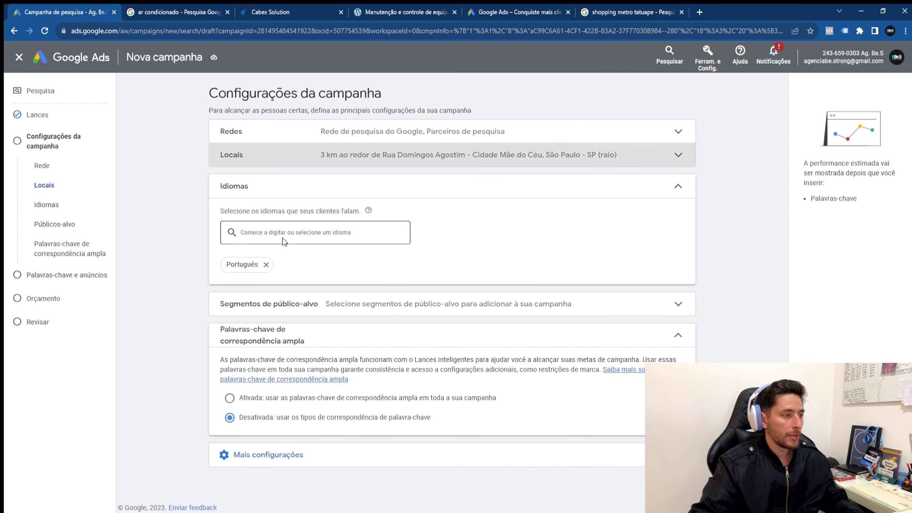
{"action": "left_click", "coordinate": [302, 233]}
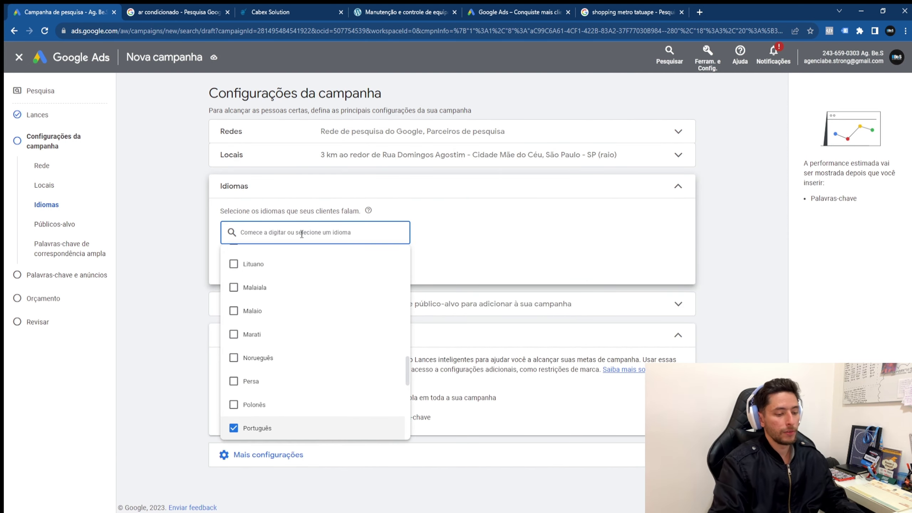
{"action": "type", "text": "Inglê"}
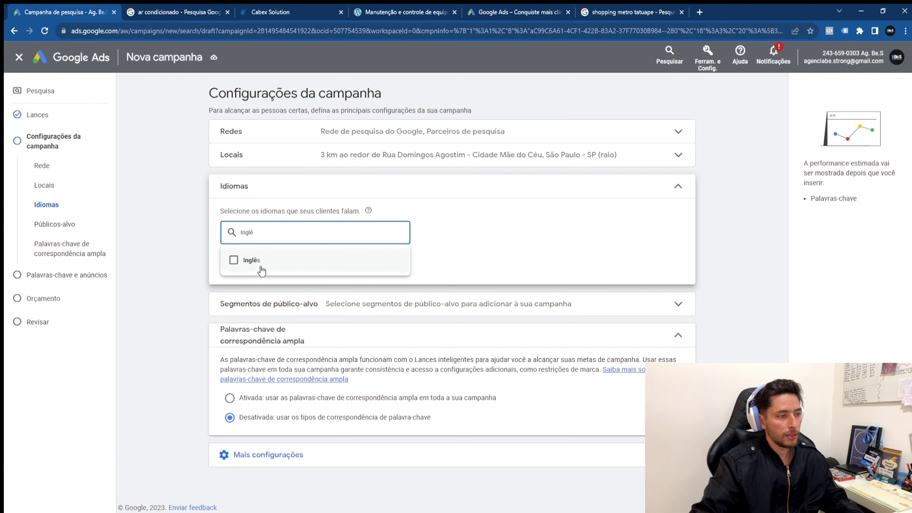
{"action": "left_click", "coordinate": [260, 268]}
{"action": "double_click", "coordinate": [276, 231]}
{"action": "type", "text": "Espanho"}
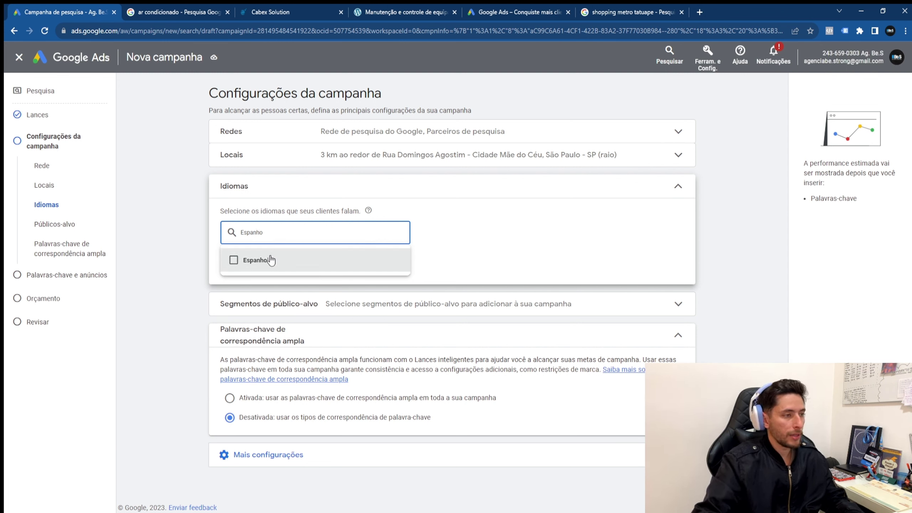
{"action": "left_click", "coordinate": [265, 260]}
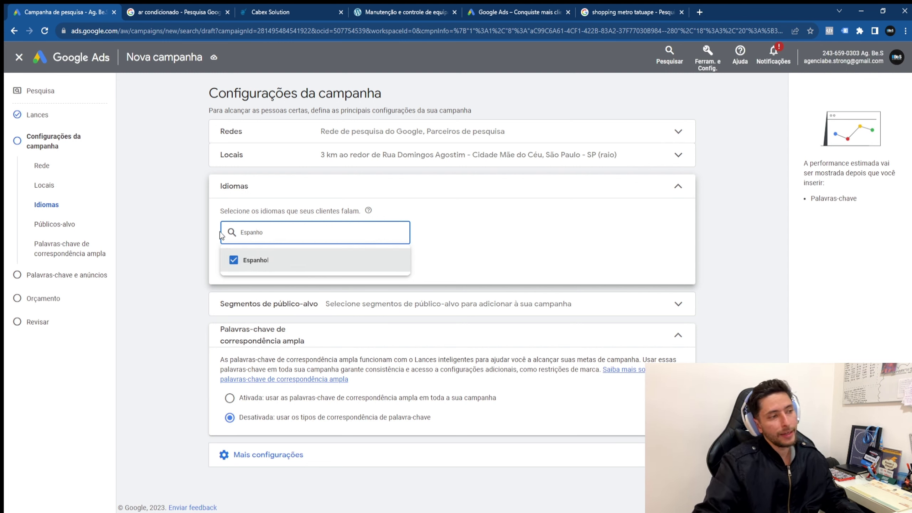
{"action": "left_click", "coordinate": [234, 211]}
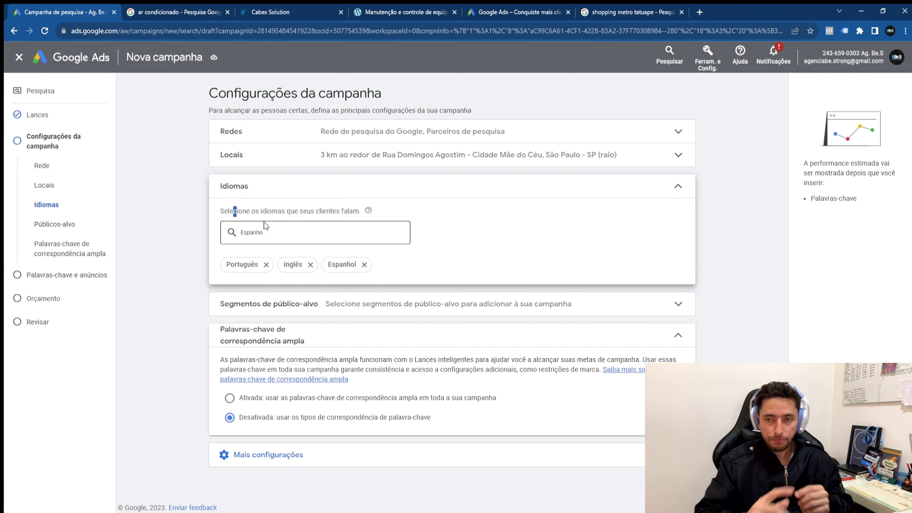
Step: Review the location settings and collapse the Idiomas section to its summary
{"action": "left_click", "coordinate": [447, 160]}
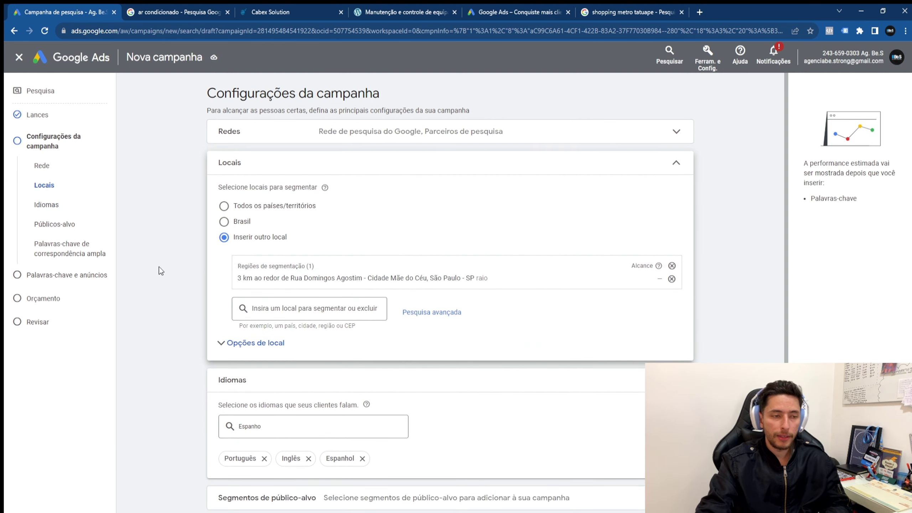
{"action": "left_click", "coordinate": [438, 163]}
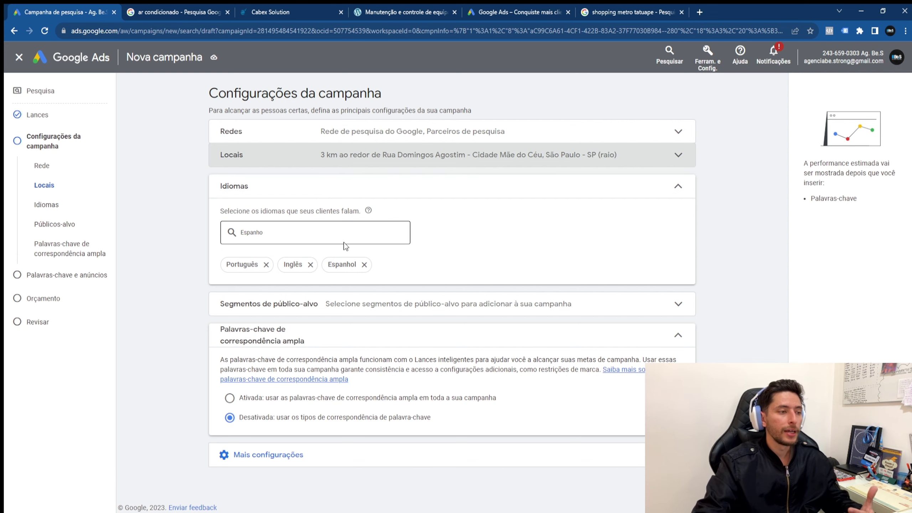
{"action": "left_click", "coordinate": [430, 196]}
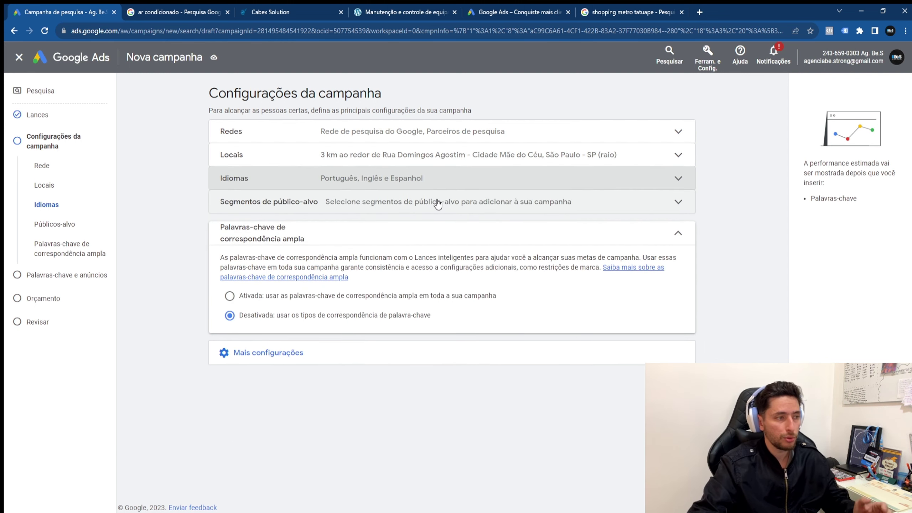
Step: Check the audience segments, reveal the extra campaign settings, and collapse the broad-match keyword panel
{"action": "left_click", "coordinate": [496, 212]}
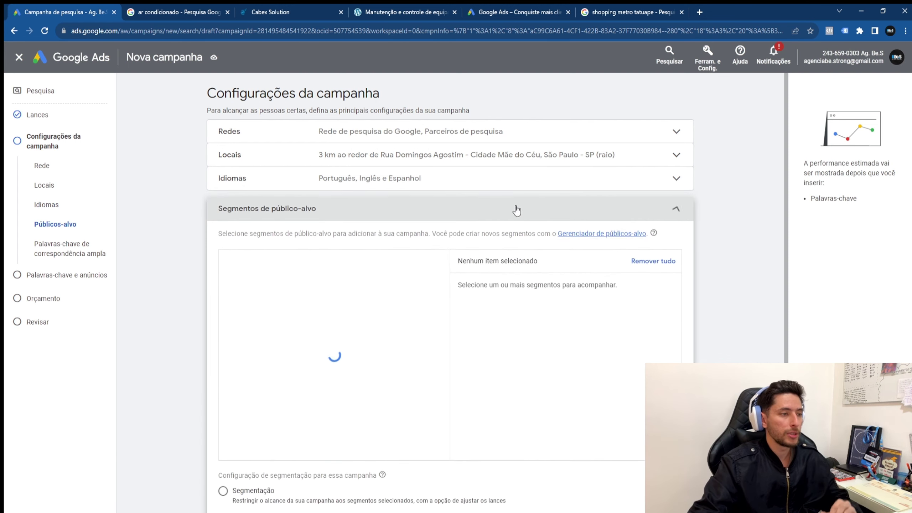
{"action": "left_click", "coordinate": [677, 212]}
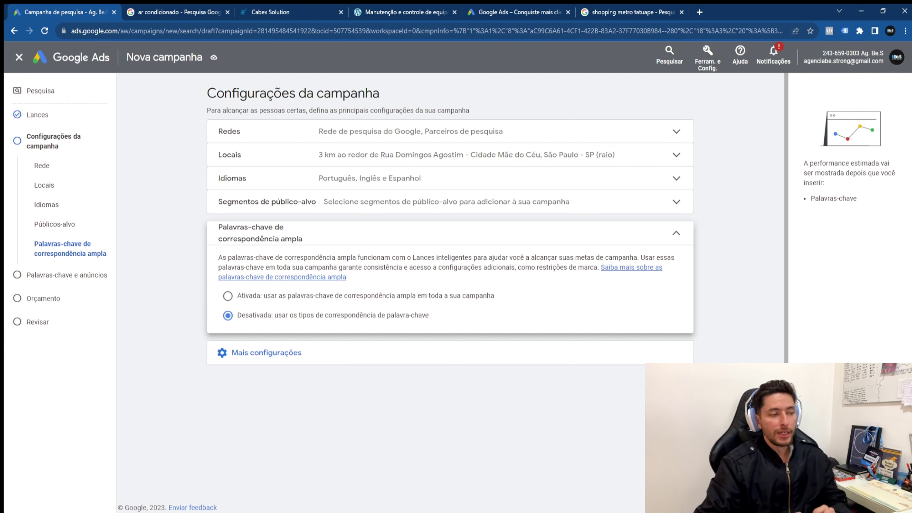
{"action": "left_click", "coordinate": [646, 354]}
{"action": "scroll", "coordinate": [585, 385], "scroll_direction": "down", "scroll_amount": 1}
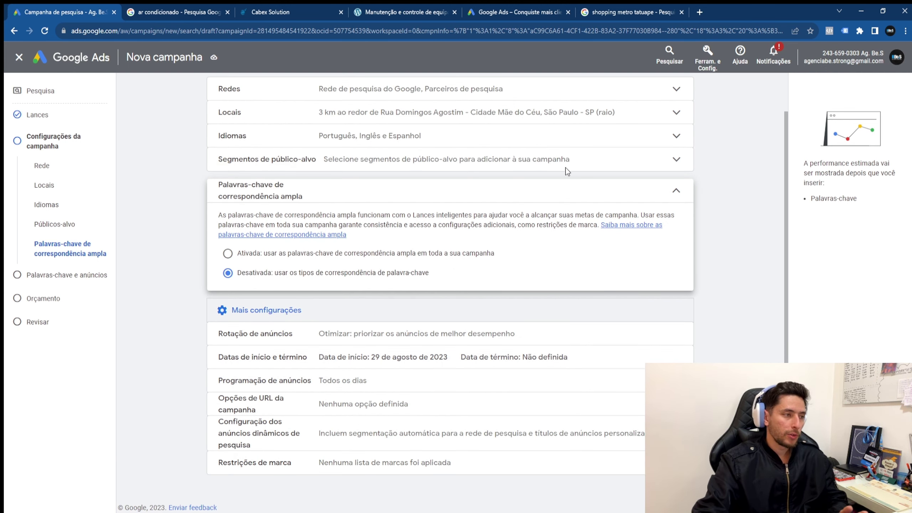
{"action": "left_click", "coordinate": [666, 200]}
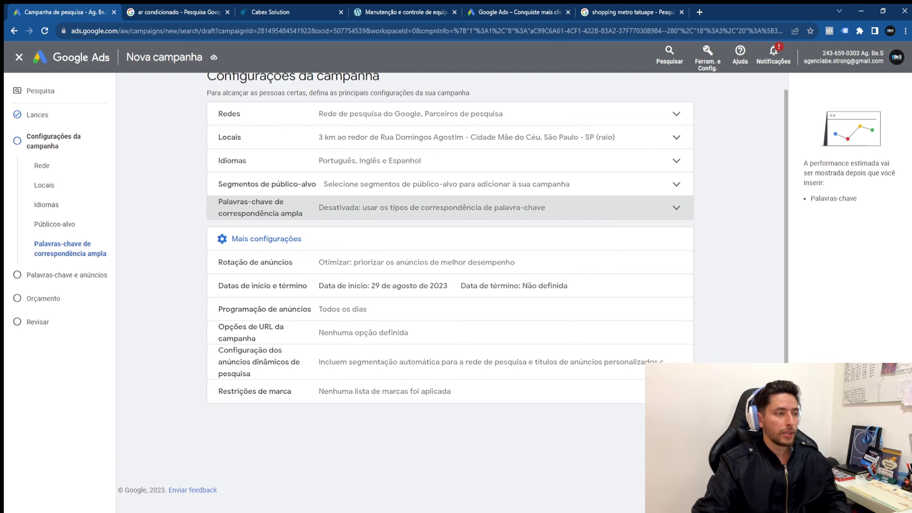
Step: Move to keywords and ads and rename the ad group '[CJ-01] Anuncios Manutencao - Venda Ar'
{"action": "left_click", "coordinate": [664, 419]}
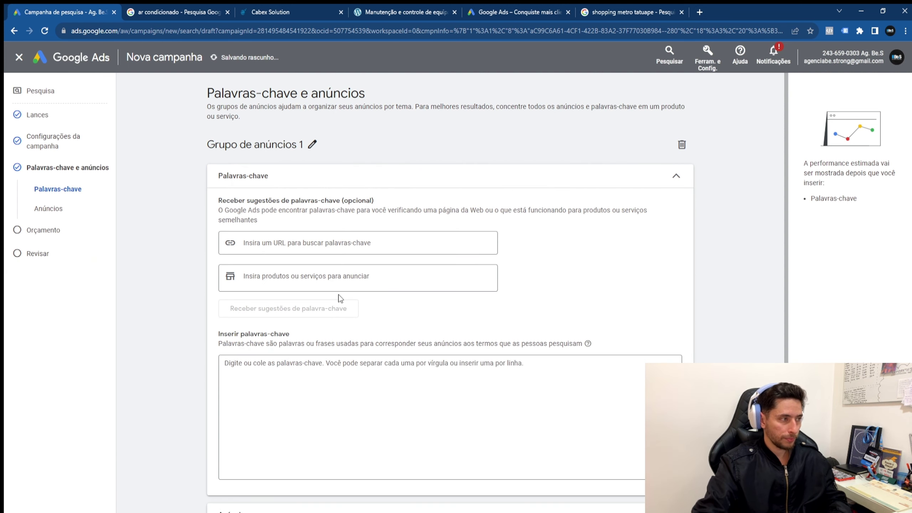
{"action": "left_click", "coordinate": [313, 145]}
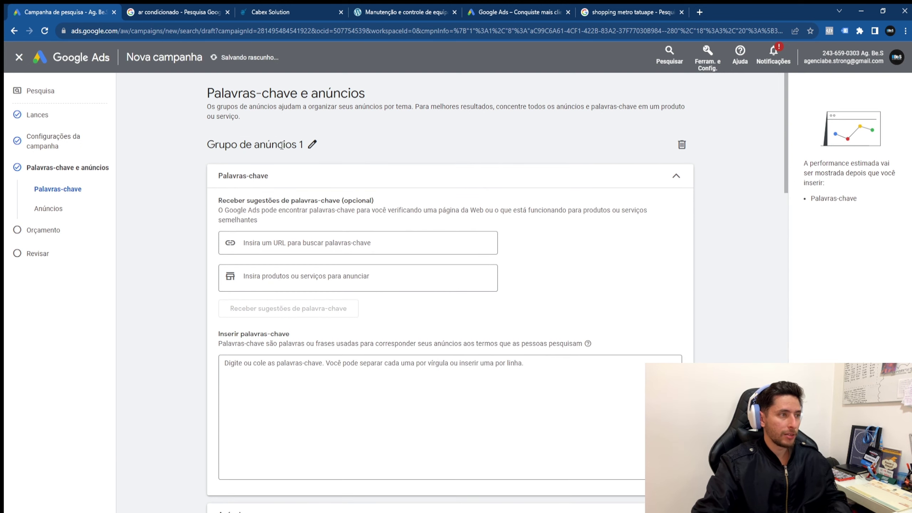
{"action": "double_click", "coordinate": [284, 144]}
{"action": "left_click", "coordinate": [285, 145]}
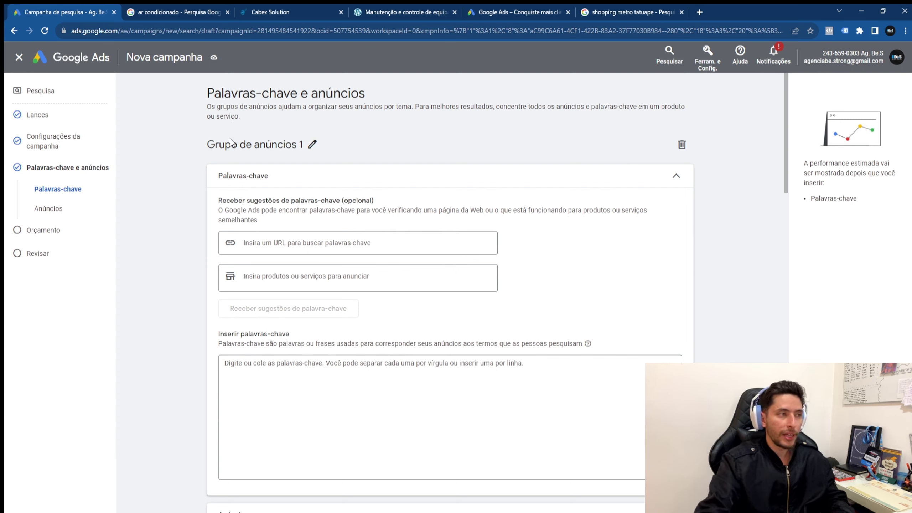
{"action": "triple_click", "coordinate": [243, 145]}
{"action": "left_click", "coordinate": [334, 147]}
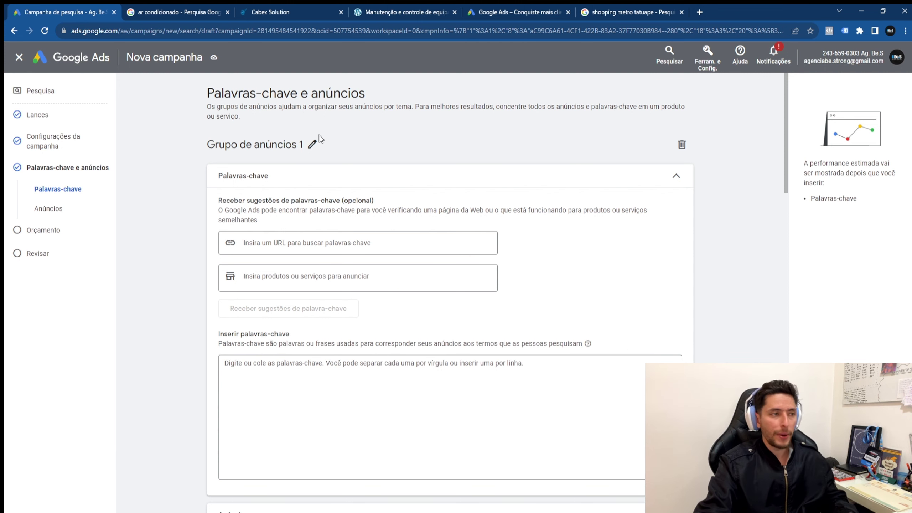
{"action": "left_click", "coordinate": [312, 143]}
{"action": "double_click", "coordinate": [296, 145]}
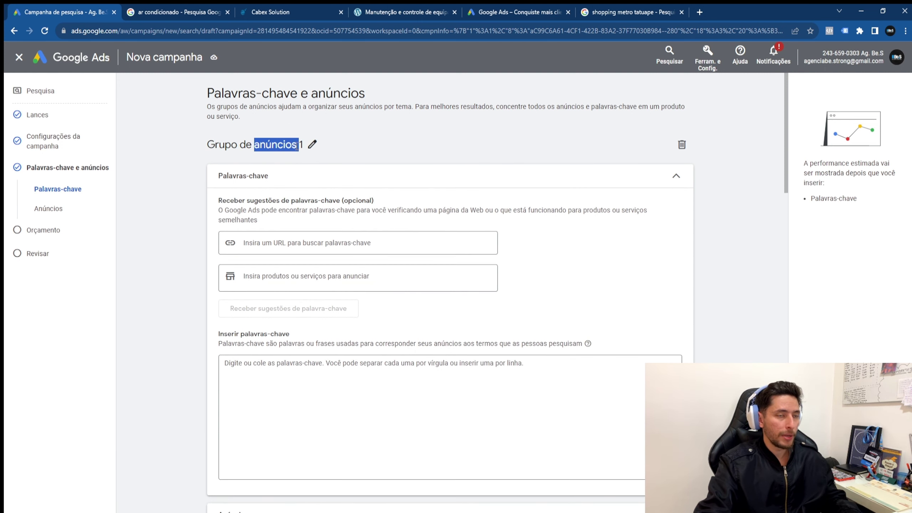
{"action": "triple_click", "coordinate": [278, 146]}
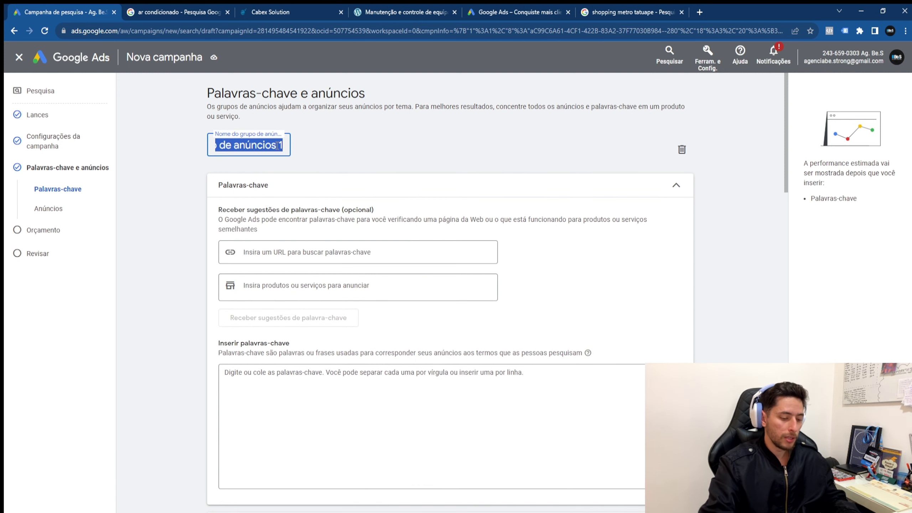
{"action": "type", "text": "[CJ"}
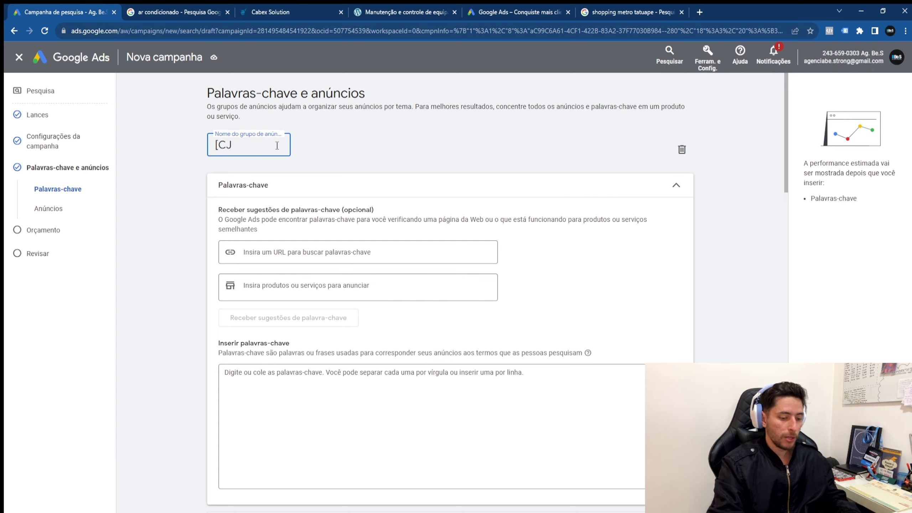
{"action": "type", "text": "-01]"}
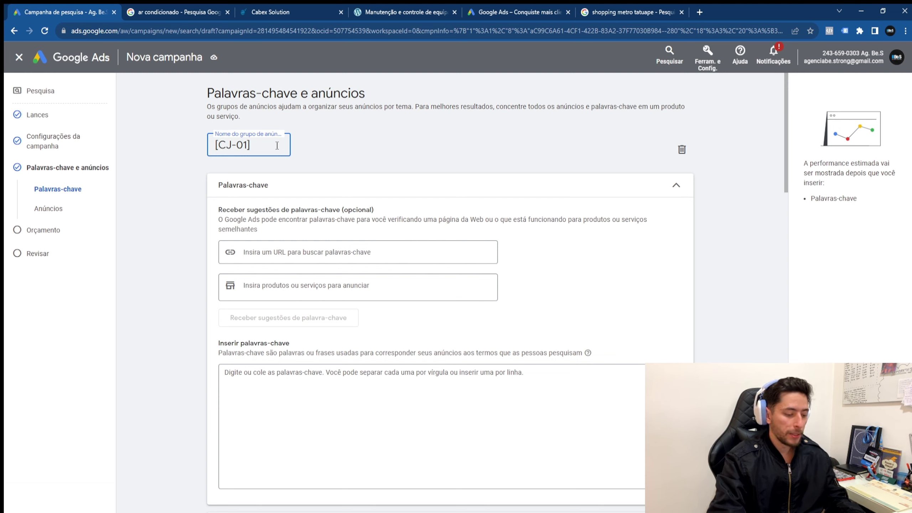
{"action": "type", "text": "Anuncios"}
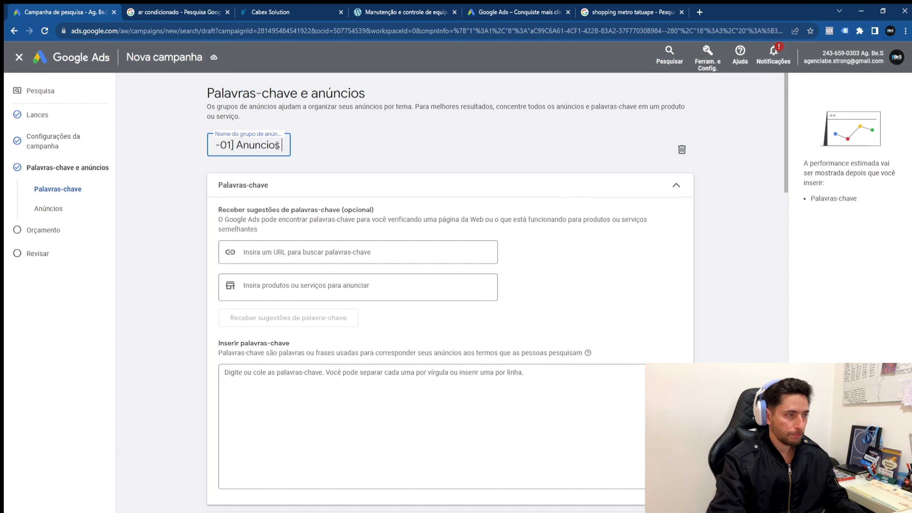
{"action": "type", "text": " Manutencao"}
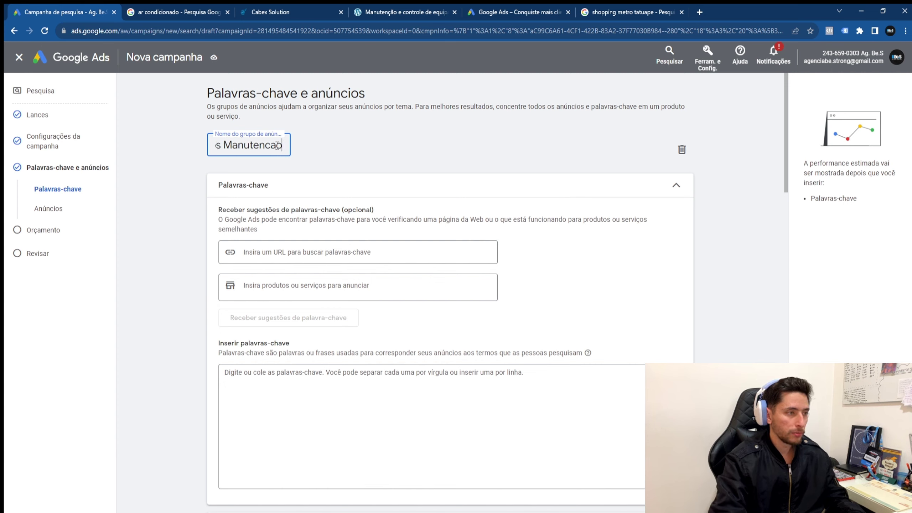
{"action": "type", "text": " -"}
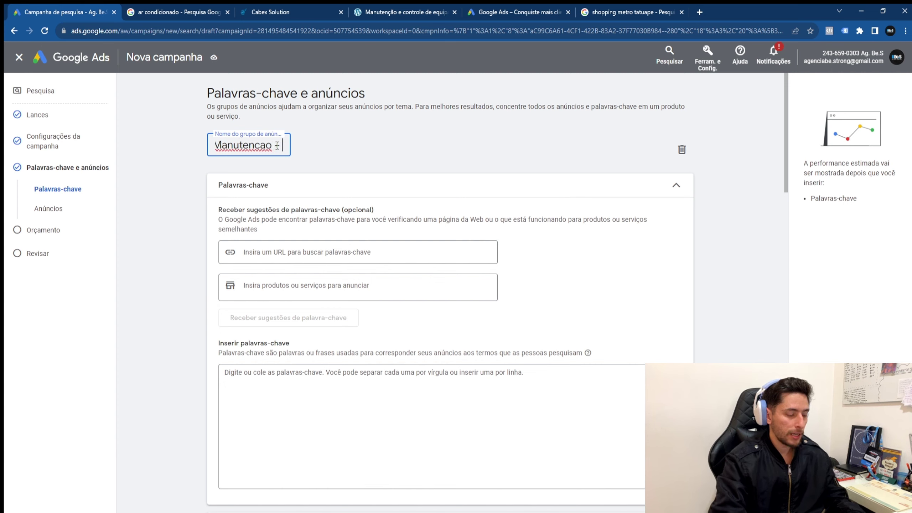
{"action": "type", "text": " Venda Ar"}
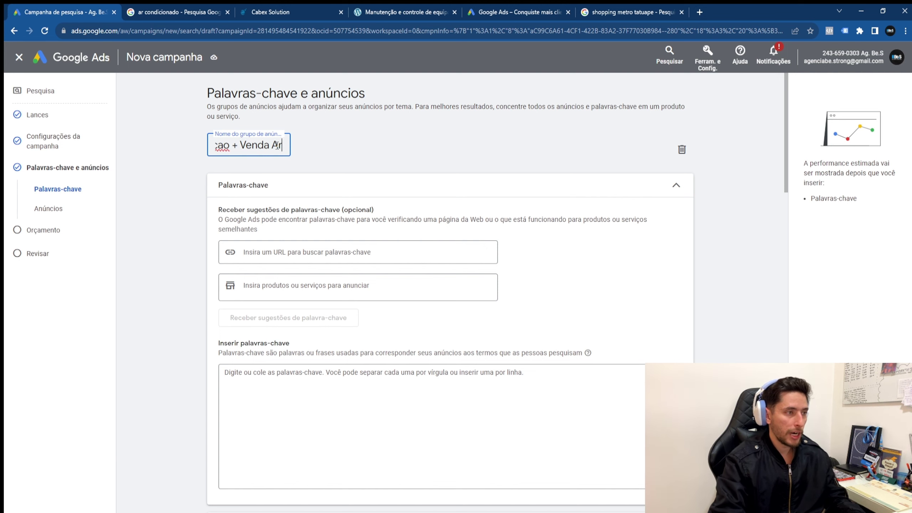
{"action": "left_click", "coordinate": [321, 441]}
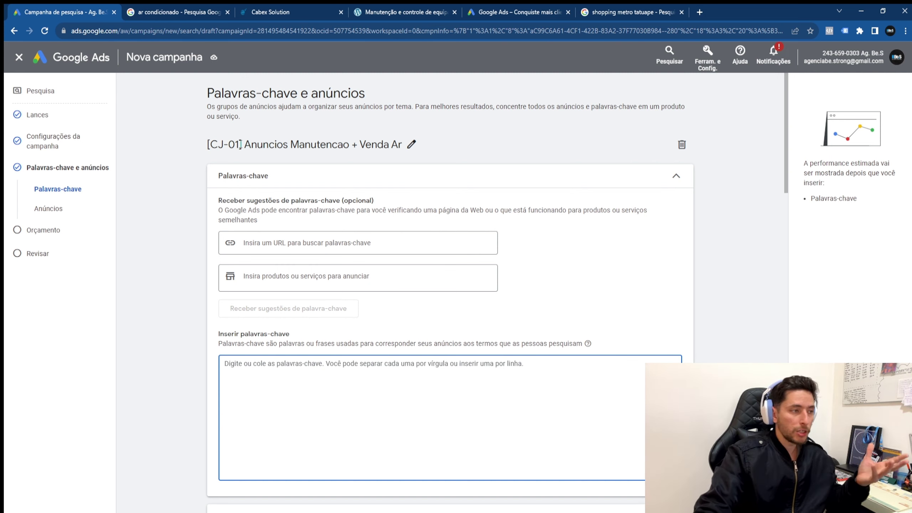
Step: Review the code, Manutencao and Venda Ar parts of the ad group name, then start on keywords
{"action": "left_click_drag", "start_coordinate": [240, 144], "coordinate": [236, 145]}
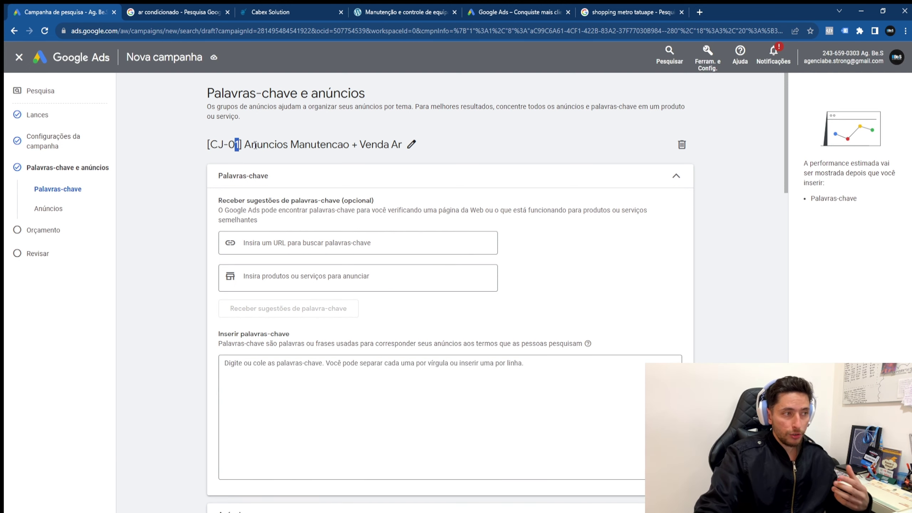
{"action": "left_click_drag", "start_coordinate": [364, 143], "coordinate": [406, 148]}
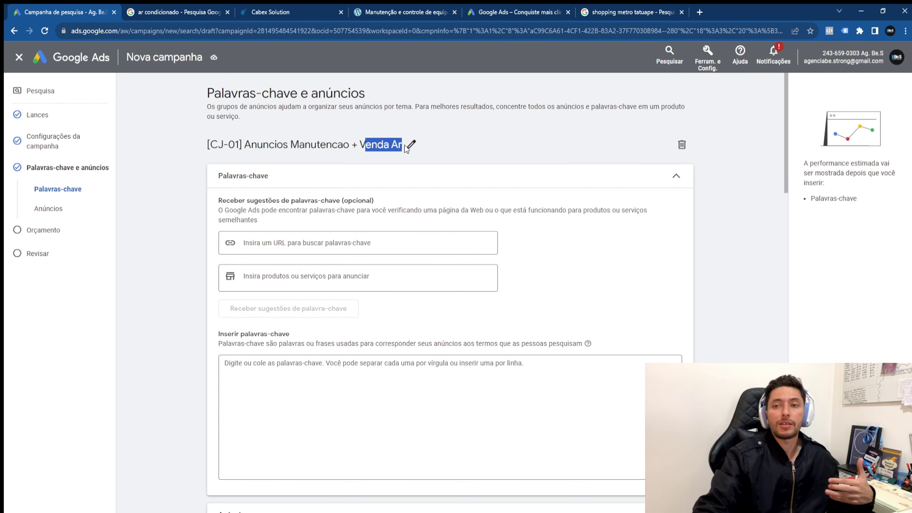
{"action": "left_click_drag", "start_coordinate": [350, 145], "coordinate": [290, 145]}
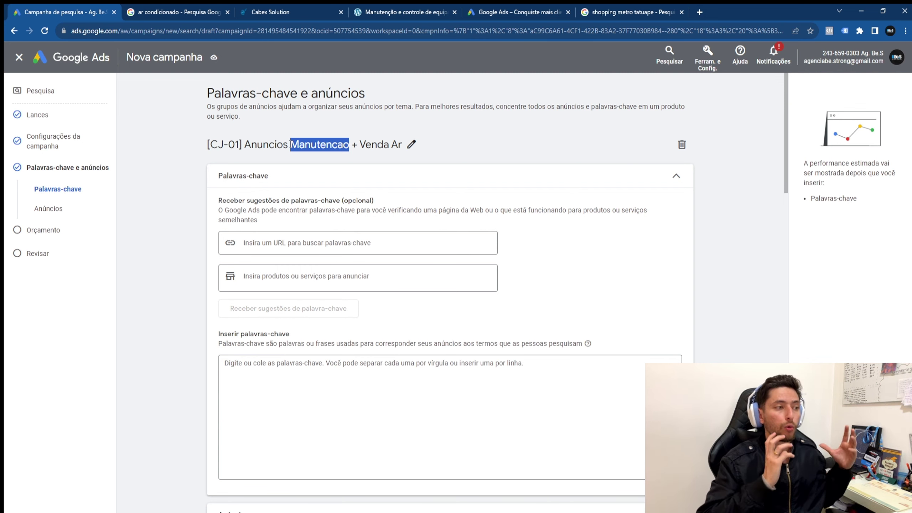
{"action": "left_click", "coordinate": [413, 416]}
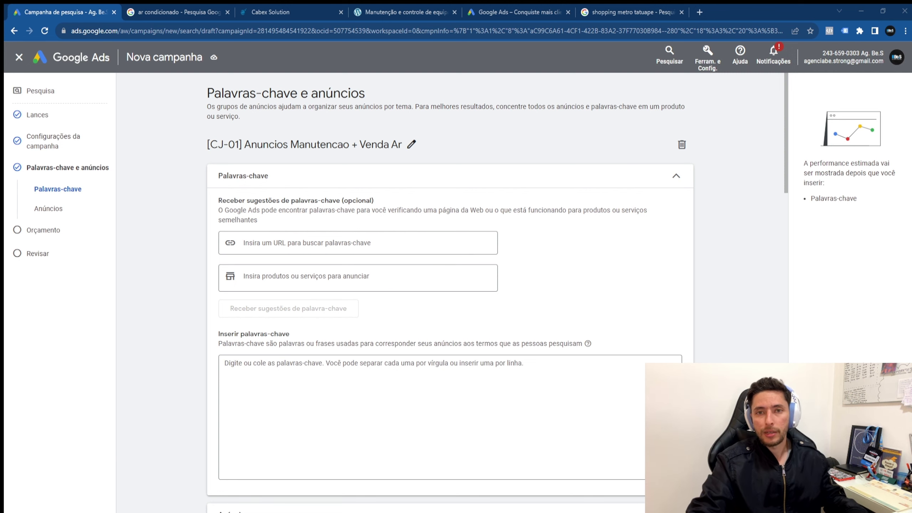
{"action": "type", "text": "ar condicionado ar condicionado 12000 btus ar condicionado 9000 btus ar condicionado split ar condicionado 9000 btus quente e frio instalação de ar condicionado"}
{"action": "scroll", "coordinate": [350, 400], "scroll_direction": "down", "scroll_amount": 1}
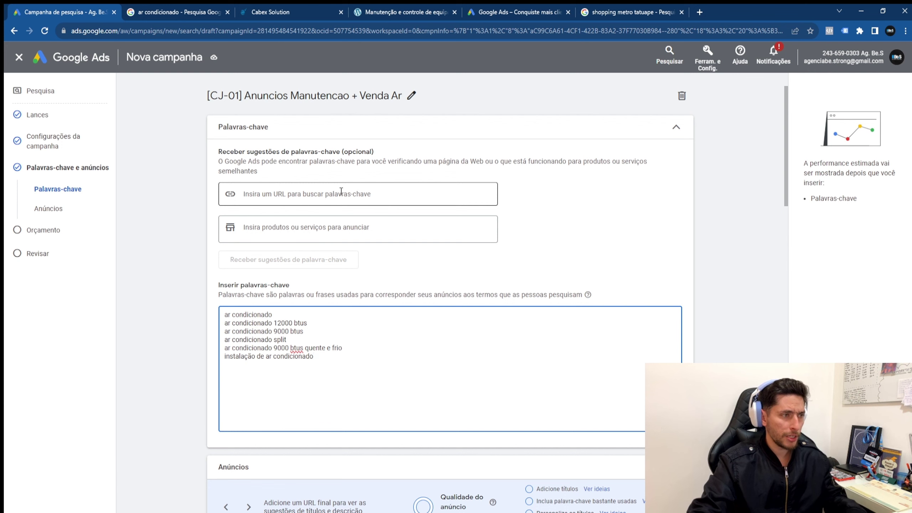
{"action": "left_click", "coordinate": [336, 194]}
{"action": "left_click", "coordinate": [396, 14]}
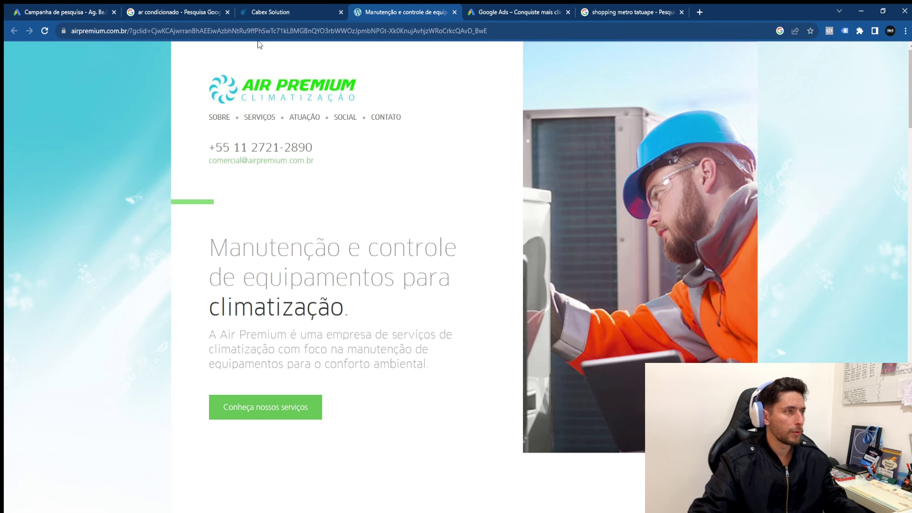
{"action": "left_click", "coordinate": [161, 32]}
{"action": "left_click_drag", "start_coordinate": [167, 31], "coordinate": [61, 43]}
{"action": "key", "text": "ctrl+c"}
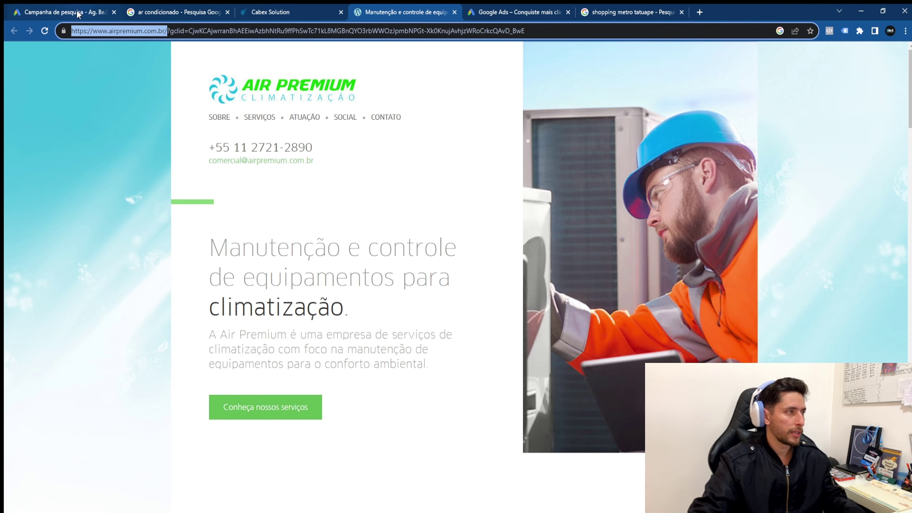
{"action": "left_click", "coordinate": [68, 11]}
{"action": "key", "text": "ctrl+v"}
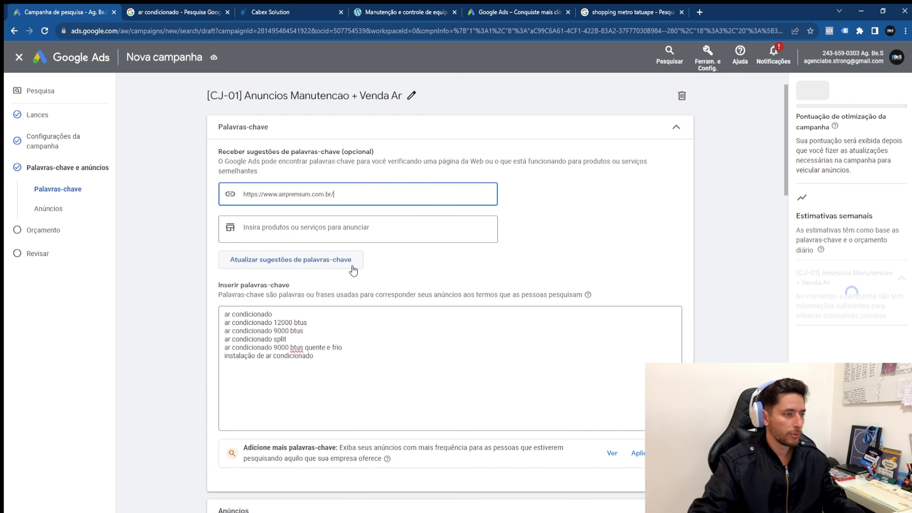
Step: Clear the keyword list and generate keyword suggestions from the Air Premium site
{"action": "left_click_drag", "start_coordinate": [346, 356], "coordinate": [181, 332]}
{"action": "key", "text": "ctrl+a"}
{"action": "key", "text": "BackSpace"}
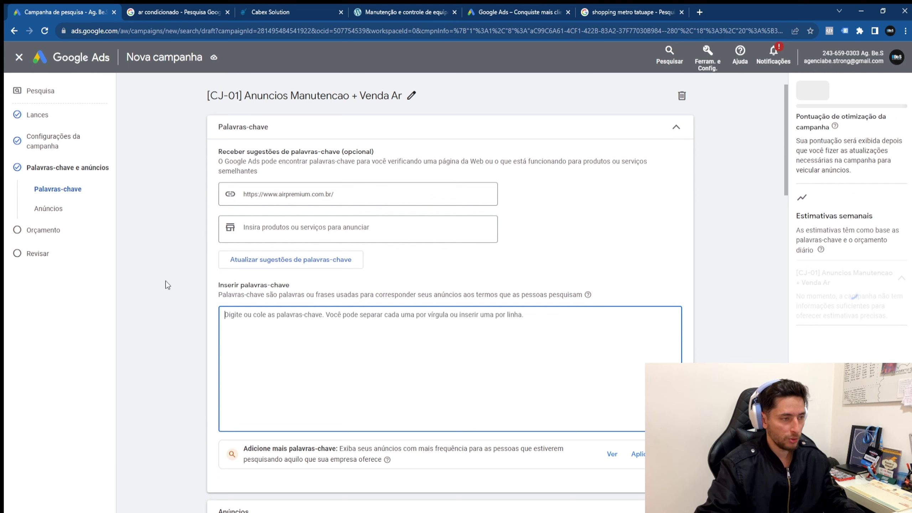
{"action": "left_click", "coordinate": [267, 265]}
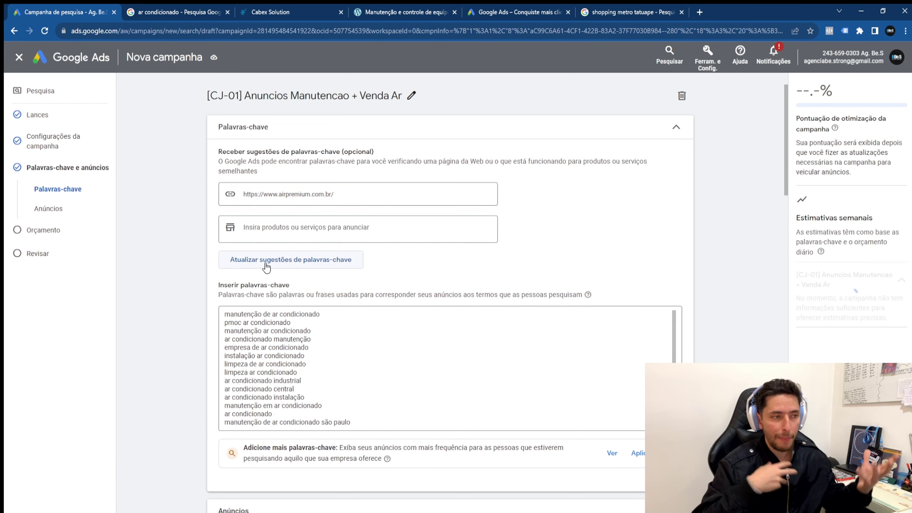
{"action": "scroll", "coordinate": [311, 343], "scroll_direction": "down", "scroll_amount": 5}
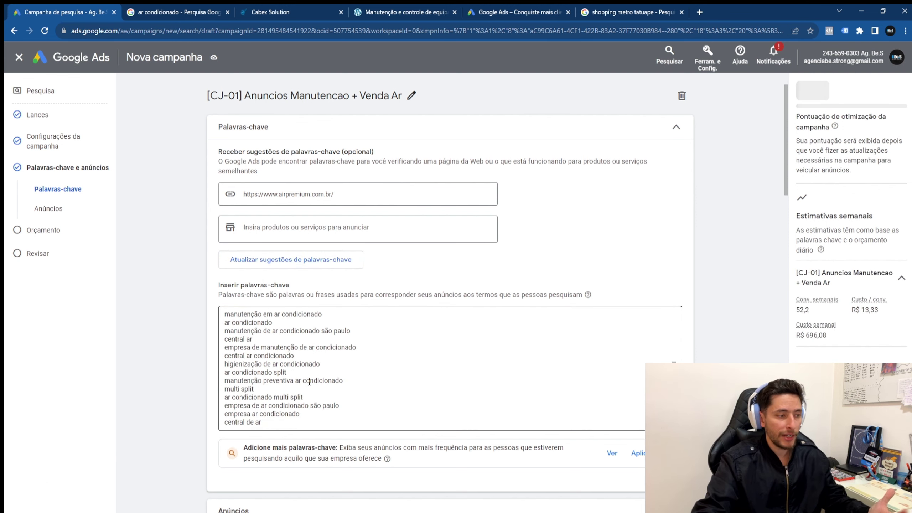
{"action": "scroll", "coordinate": [311, 343], "scroll_direction": "up", "scroll_amount": 10}
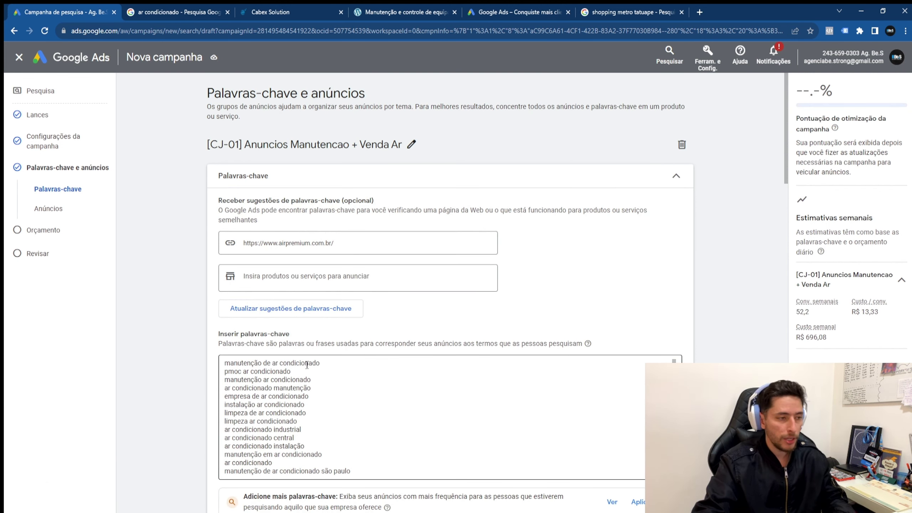
Step: Delete the limpeza, empresa de ar condicionado, pmoc and central ar suggested keywords
{"action": "left_click", "coordinate": [310, 414]}
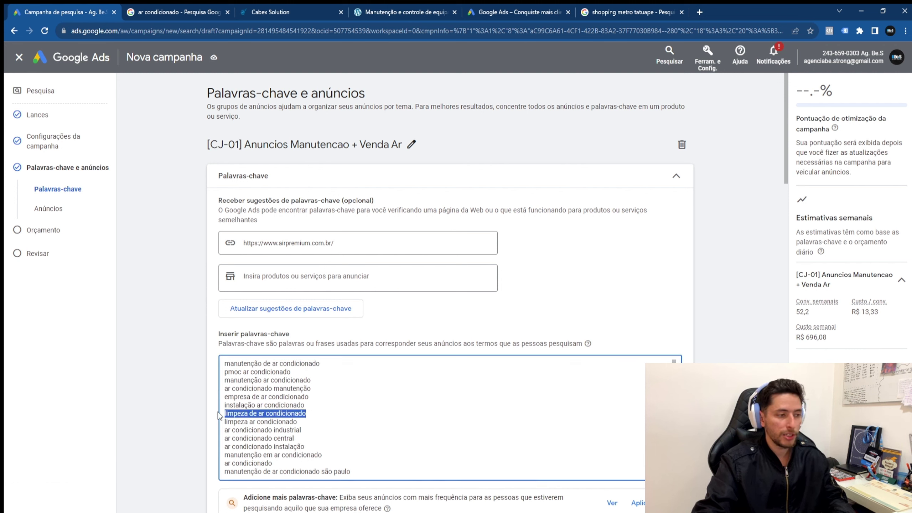
{"action": "left_click_drag", "start_coordinate": [298, 421], "coordinate": [213, 412]}
{"action": "key", "text": "BackSpace"}
{"action": "key", "text": "BackSpace"}
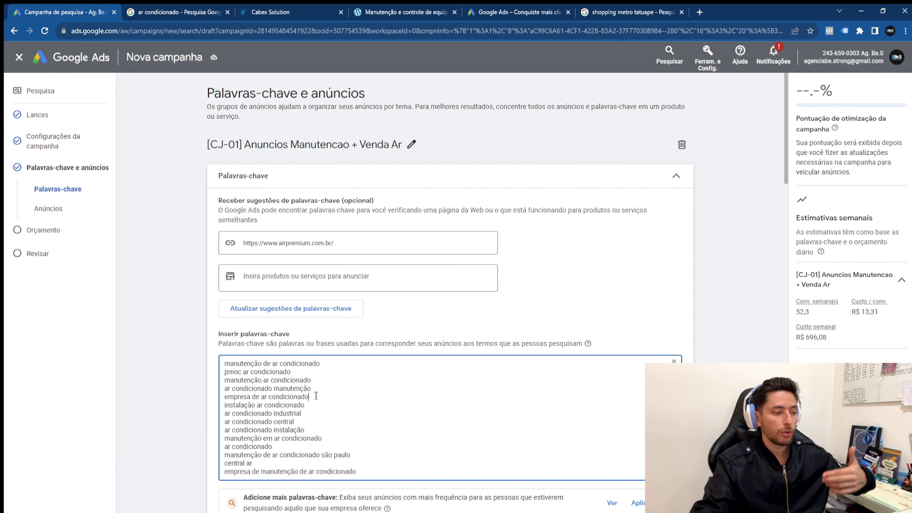
{"action": "left_click_drag", "start_coordinate": [315, 396], "coordinate": [212, 400]}
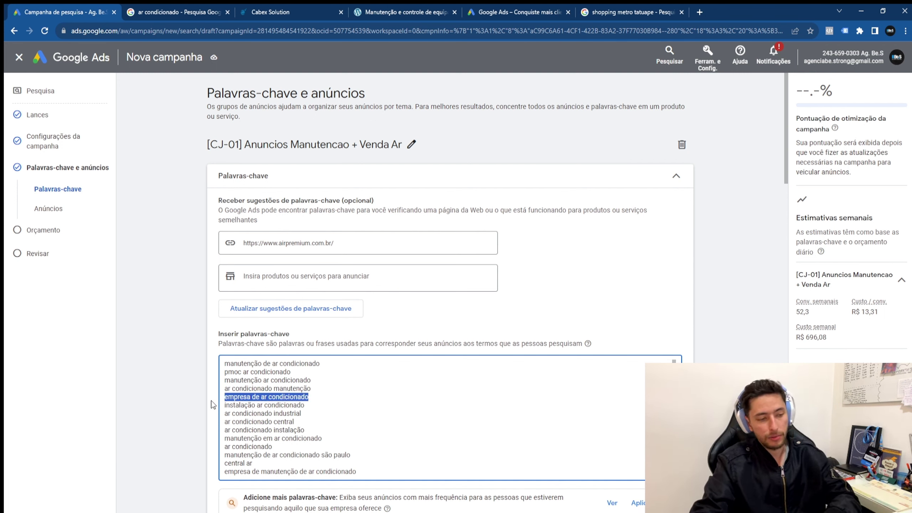
{"action": "key", "text": "BackSpace"}
{"action": "key", "text": "BackSpace"}
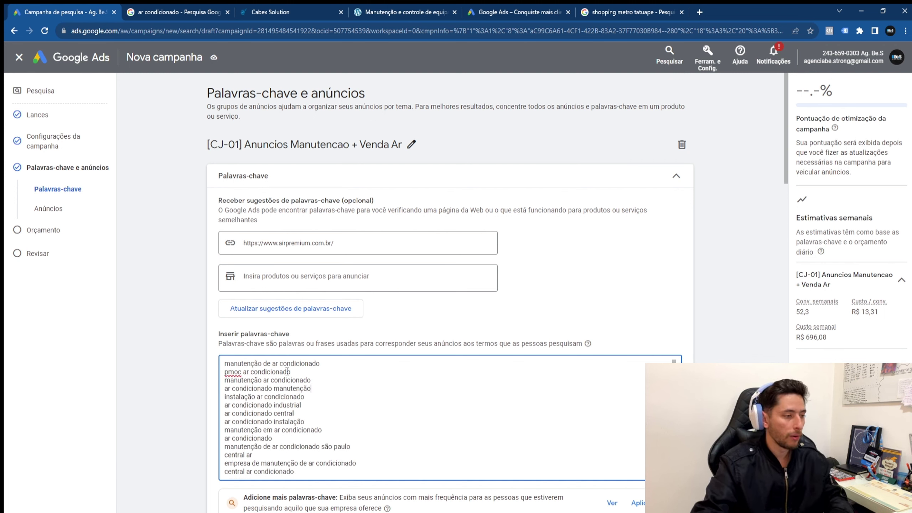
{"action": "left_click_drag", "start_coordinate": [304, 374], "coordinate": [204, 372]}
{"action": "key", "text": "BackSpace"}
{"action": "key", "text": "BackSpace"}
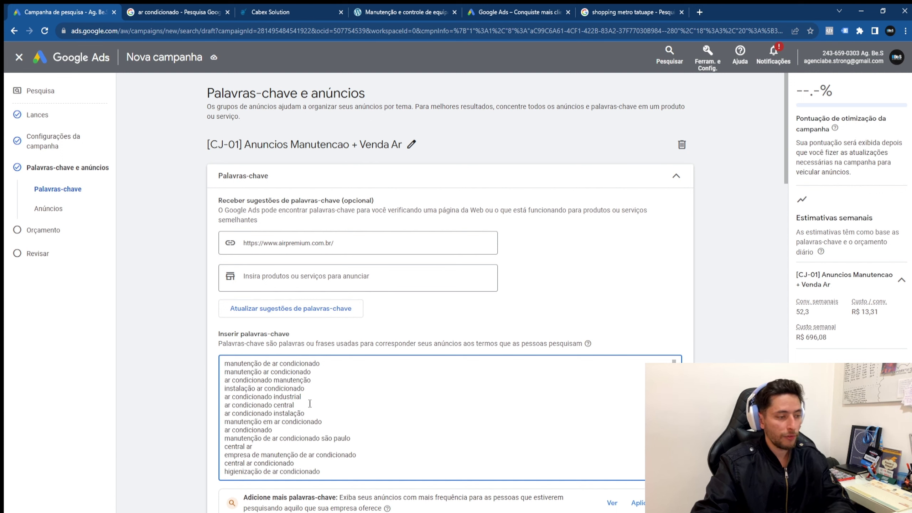
{"action": "left_click_drag", "start_coordinate": [321, 422], "coordinate": [185, 423]}
{"action": "key", "text": "BackSpace"}
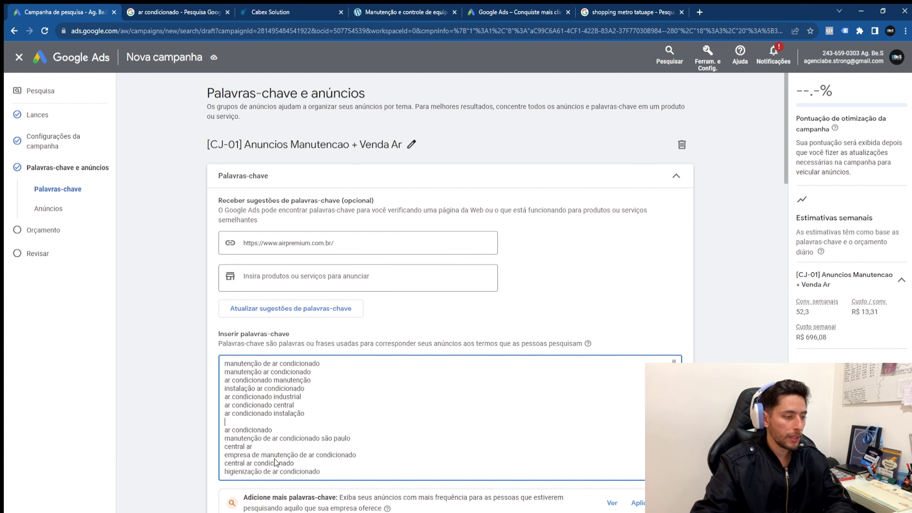
{"action": "left_click_drag", "start_coordinate": [252, 446], "coordinate": [183, 454]}
{"action": "key", "text": "Right"}
{"action": "key", "text": "Delete"}
Step: Remove higienização and central ar condicionado, then cut all remaining keyword text
{"action": "scroll", "coordinate": [315, 438], "scroll_direction": "down", "scroll_amount": 2}
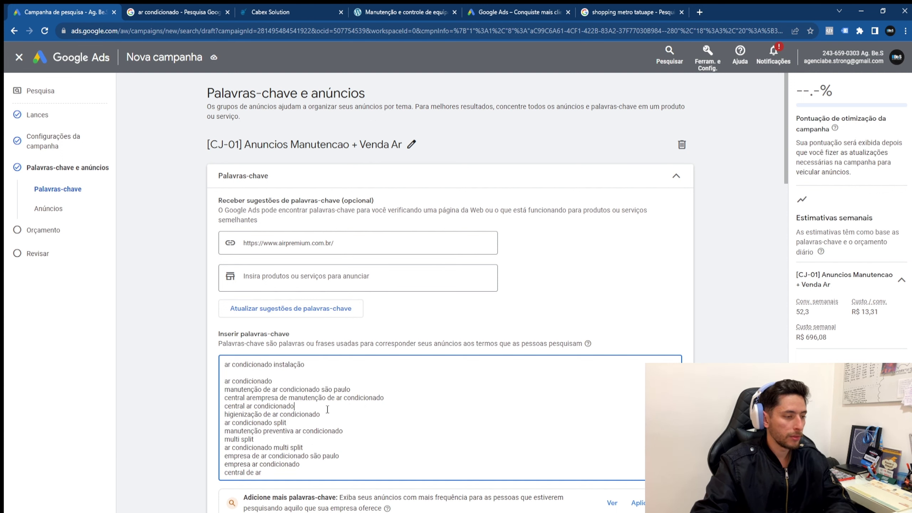
{"action": "left_click_drag", "start_coordinate": [327, 409], "coordinate": [352, 416]}
{"action": "key", "text": "BackSpace"}
{"action": "key", "text": "Delete"}
{"action": "key", "text": "shift+Home"}
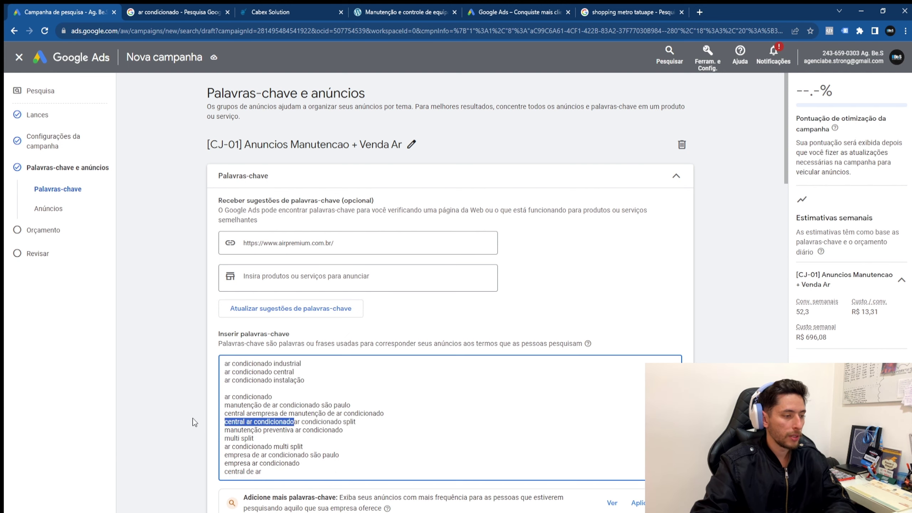
{"action": "key", "text": "BackSpace"}
{"action": "scroll", "coordinate": [335, 450], "scroll_direction": "down", "scroll_amount": 1}
{"action": "scroll", "coordinate": [351, 465], "scroll_direction": "up", "scroll_amount": 2}
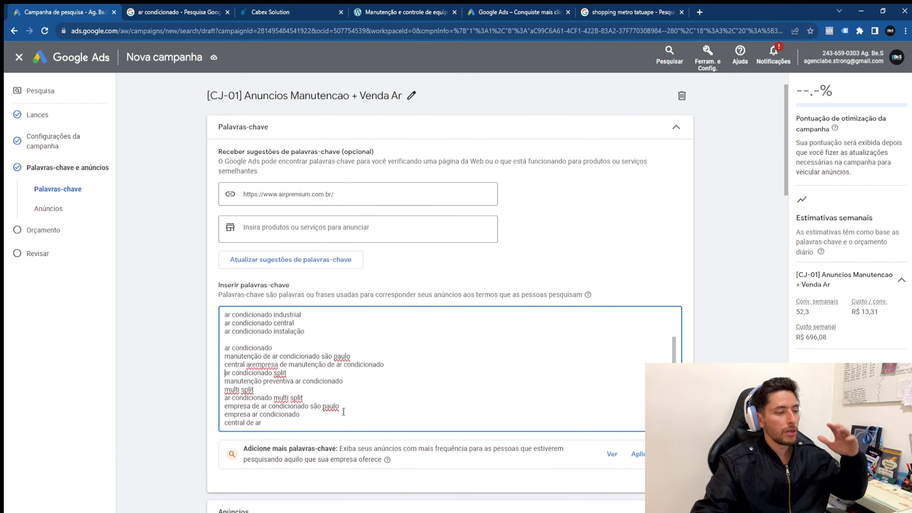
{"action": "scroll", "coordinate": [337, 394], "scroll_direction": "up", "scroll_amount": 2}
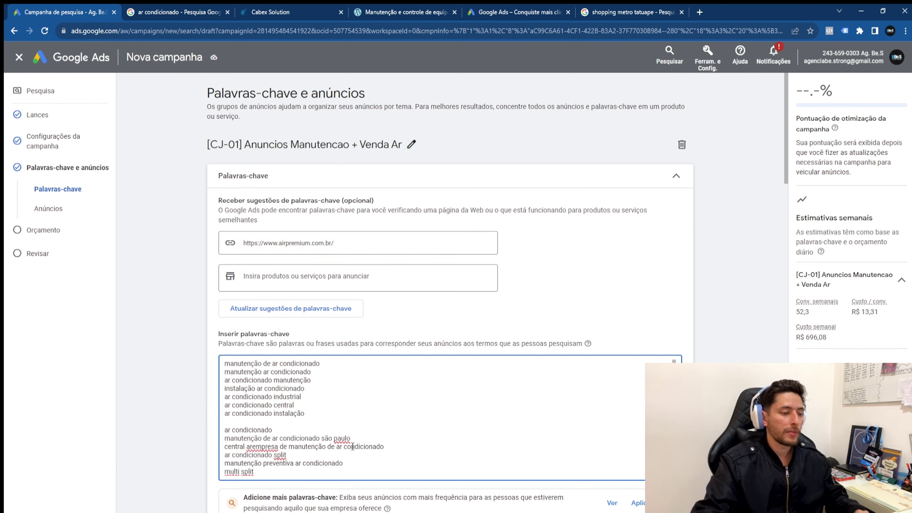
{"action": "key", "text": "ctrl+a"}
{"action": "key", "text": "ctrl+x"}
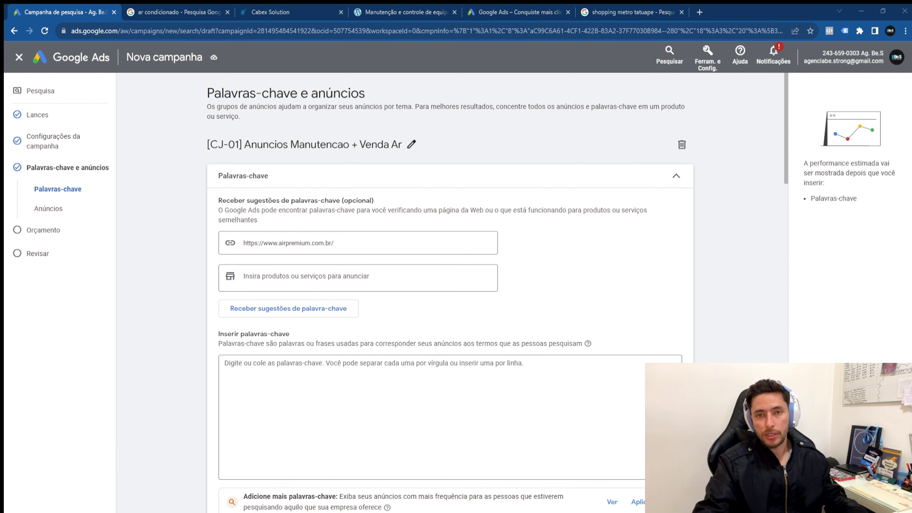
Step: Paste the six original keywords back and delete the suggestion website address
{"action": "left_click", "coordinate": [433, 381]}
{"action": "key", "text": "ctrl+v"}
{"action": "triple_click", "coordinate": [417, 244]}
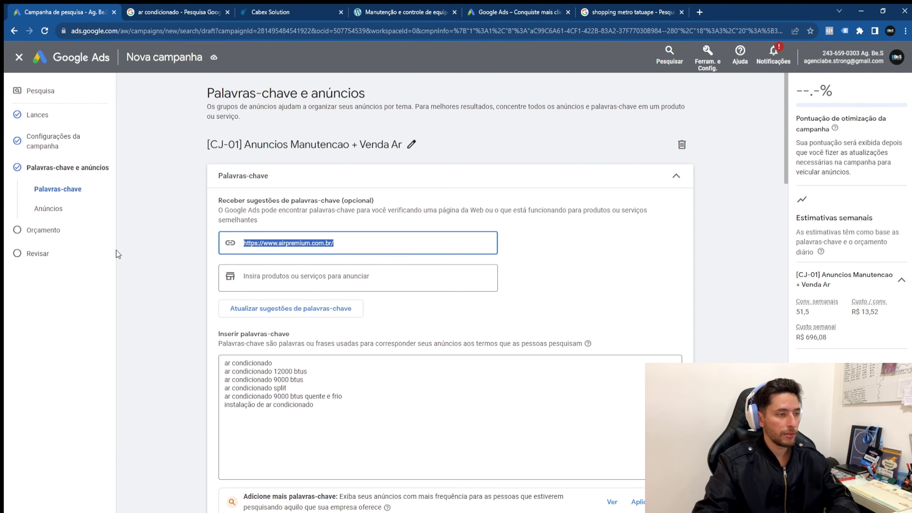
{"action": "key", "text": "BackSpace"}
Step: Review the restored keywords, collapse the Palavras-chave section and expand Anúncios
{"action": "left_click", "coordinate": [364, 421]}
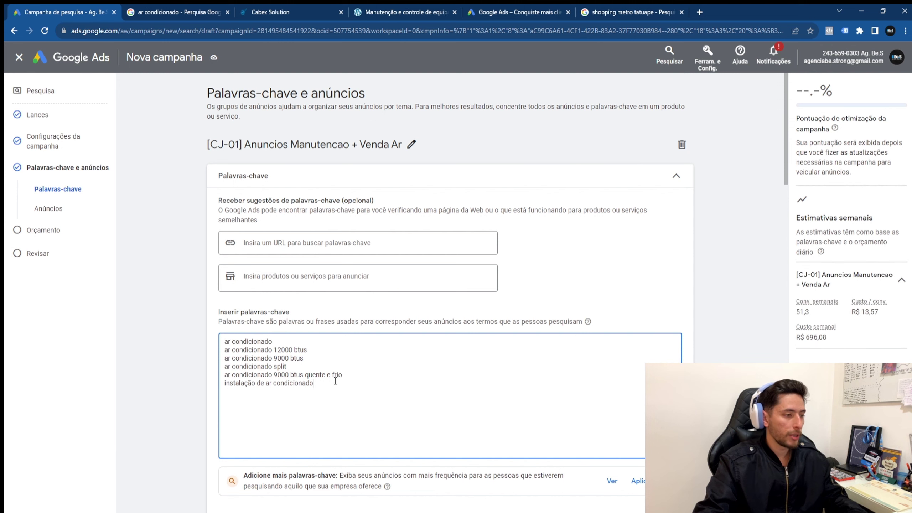
{"action": "left_click_drag", "start_coordinate": [336, 386], "coordinate": [223, 341]}
{"action": "left_click", "coordinate": [355, 415]}
{"action": "scroll", "coordinate": [367, 417], "scroll_direction": "down", "scroll_amount": 5}
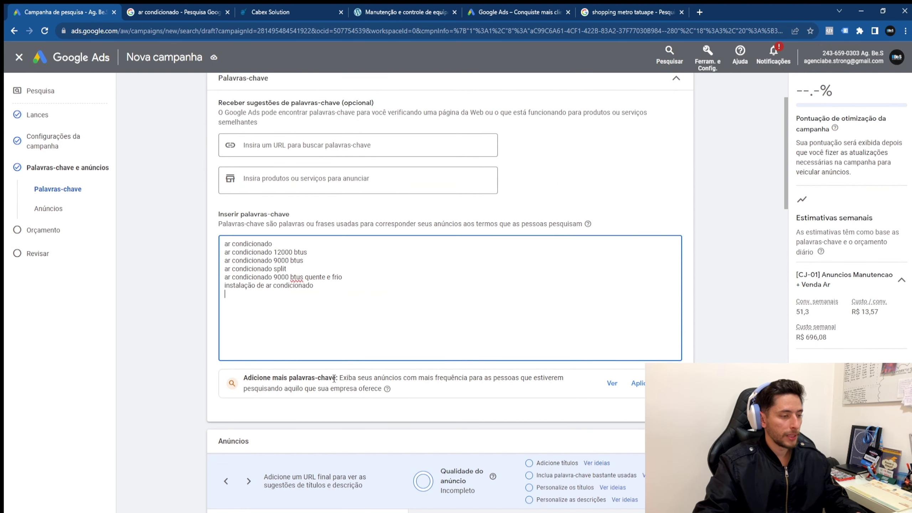
{"action": "scroll", "coordinate": [590, 229], "scroll_direction": "up", "scroll_amount": 1}
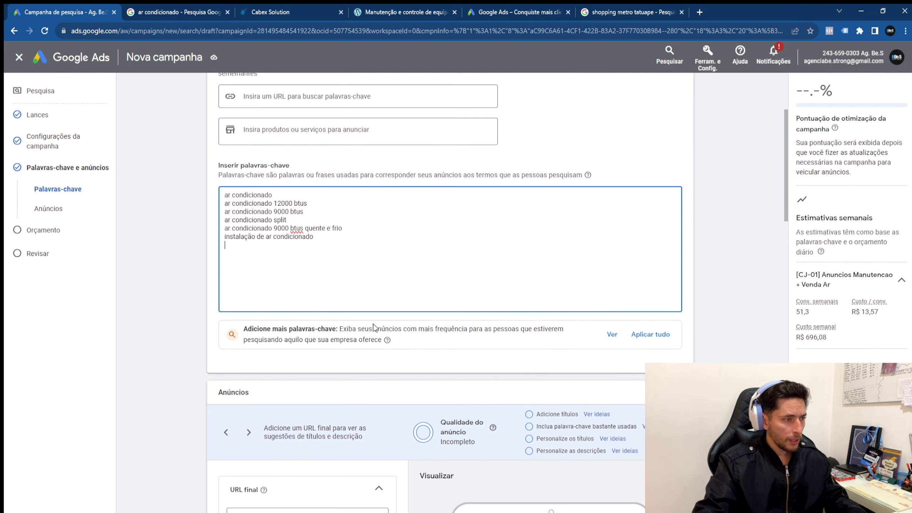
{"action": "scroll", "coordinate": [376, 321], "scroll_direction": "down", "scroll_amount": 5}
{"action": "left_click_drag", "start_coordinate": [230, 184], "coordinate": [348, 201]}
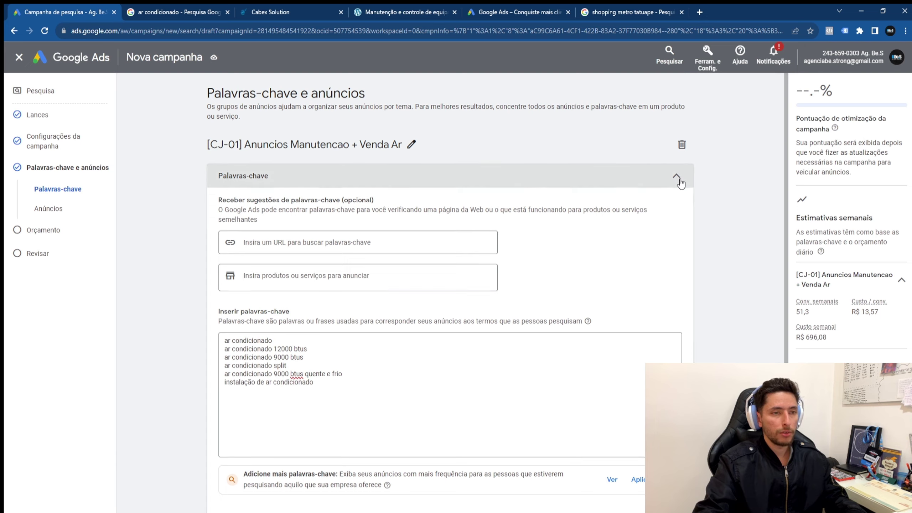
{"action": "left_click", "coordinate": [676, 177]}
{"action": "left_click", "coordinate": [429, 202]}
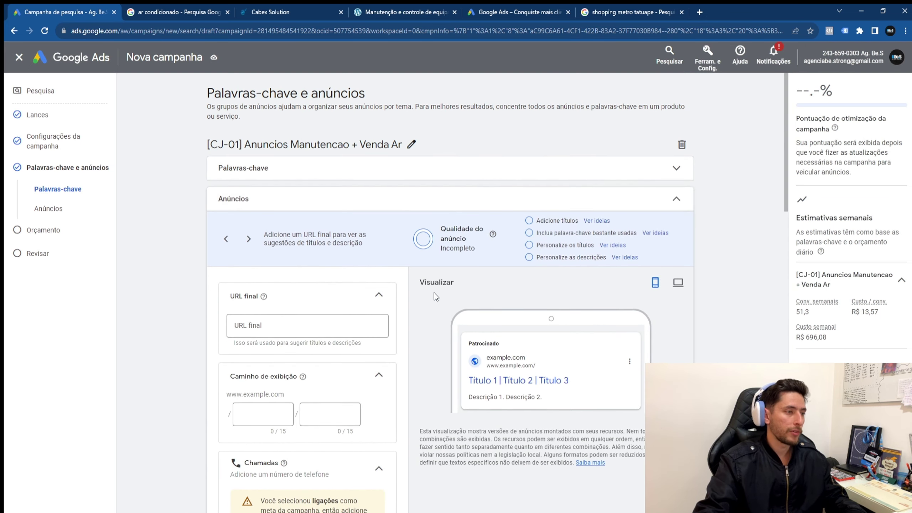
Step: Enter agenciabestrong.com.br as the ad's final URL
{"action": "scroll", "coordinate": [413, 305], "scroll_direction": "down", "scroll_amount": 1}
{"action": "left_click", "coordinate": [325, 276]}
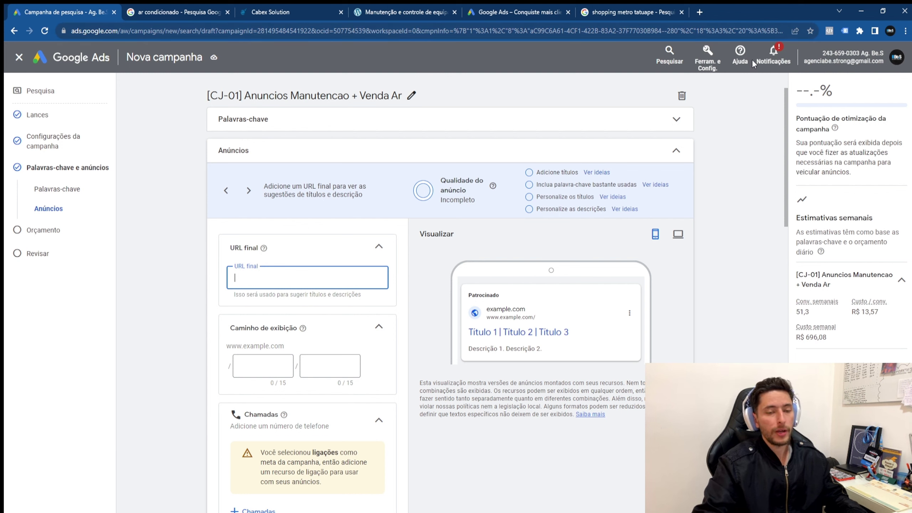
{"action": "type", "text": "agenc"}
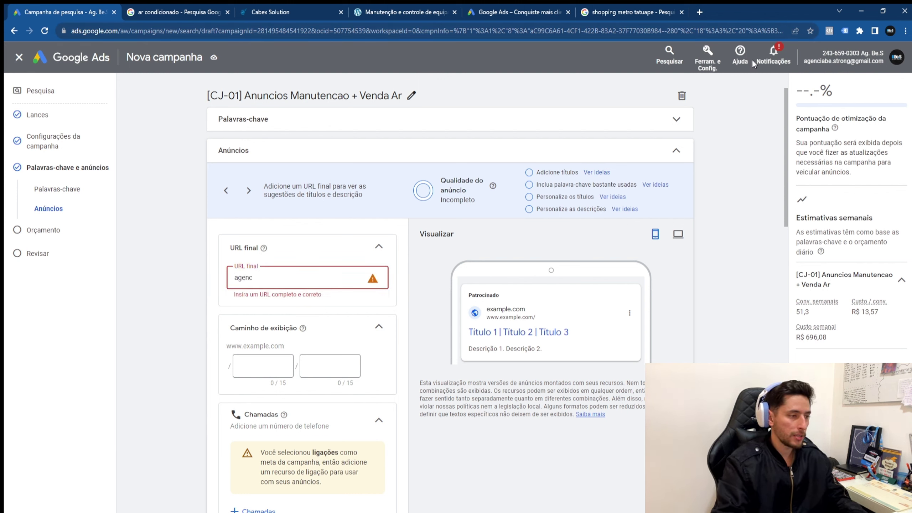
{"action": "type", "text": "iabestrong.com.br/"}
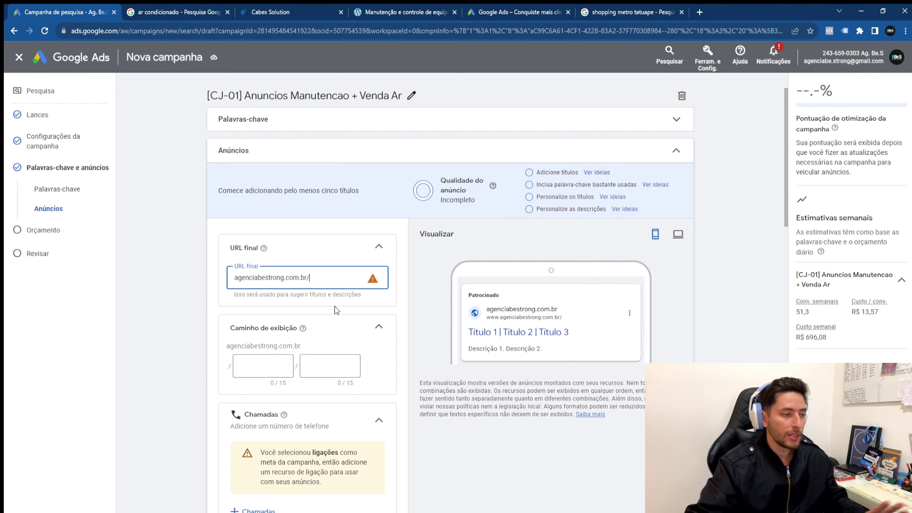
{"action": "scroll", "coordinate": [347, 305], "scroll_direction": "down", "scroll_amount": 1}
{"action": "left_click", "coordinate": [266, 322]}
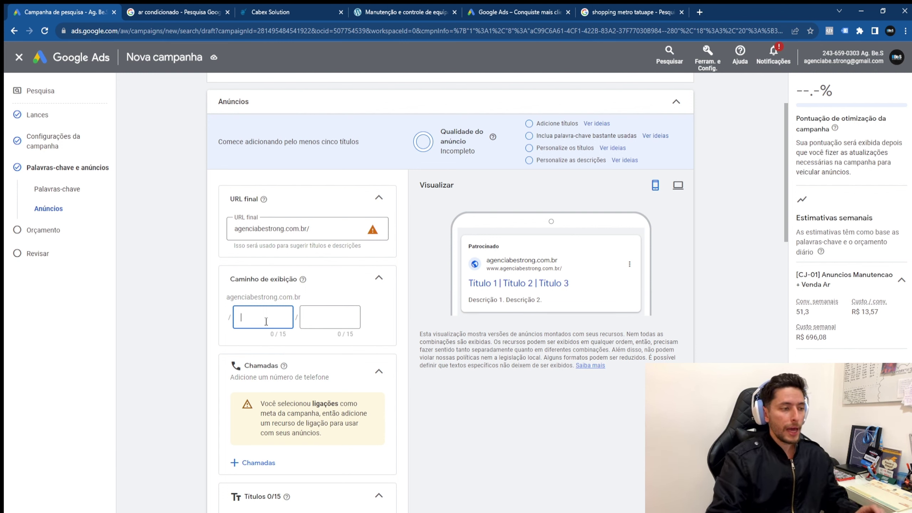
Step: Fill the display path fields with 'arcondicionado' and 'manutenção'
{"action": "type", "text": "arcondicionado"}
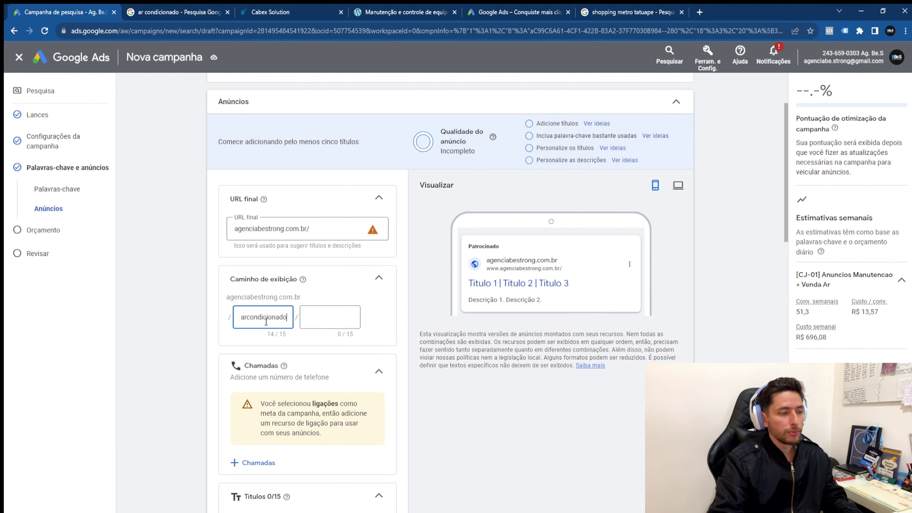
{"action": "key", "text": "Tab"}
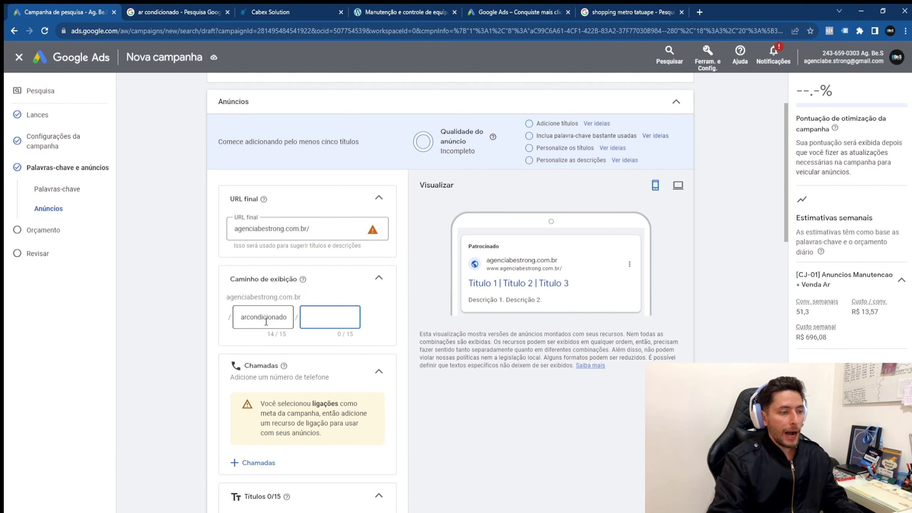
{"action": "type", "text": "manutenção"}
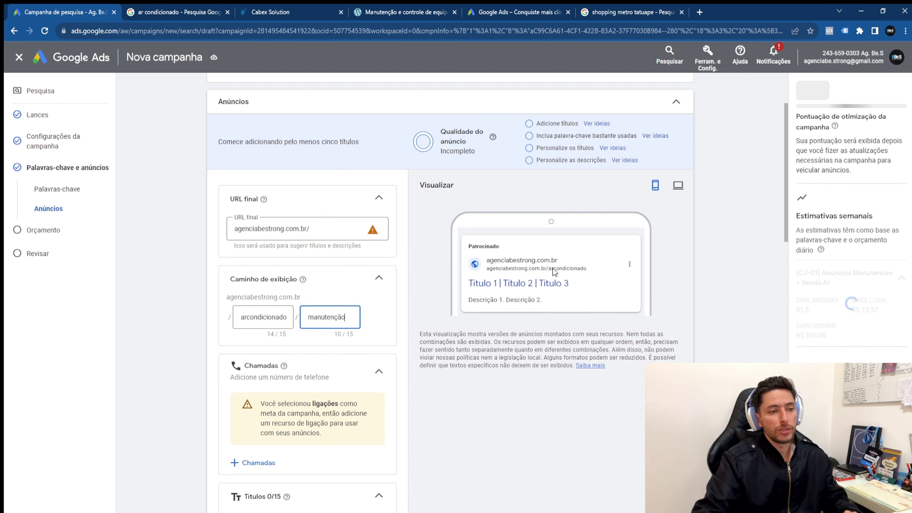
Step: Inspect the final URL and the path shown in the ad preview's address
{"action": "left_click", "coordinate": [326, 231]}
{"action": "triple_click", "coordinate": [293, 220]}
{"action": "left_click_drag", "start_coordinate": [322, 228], "coordinate": [219, 228]}
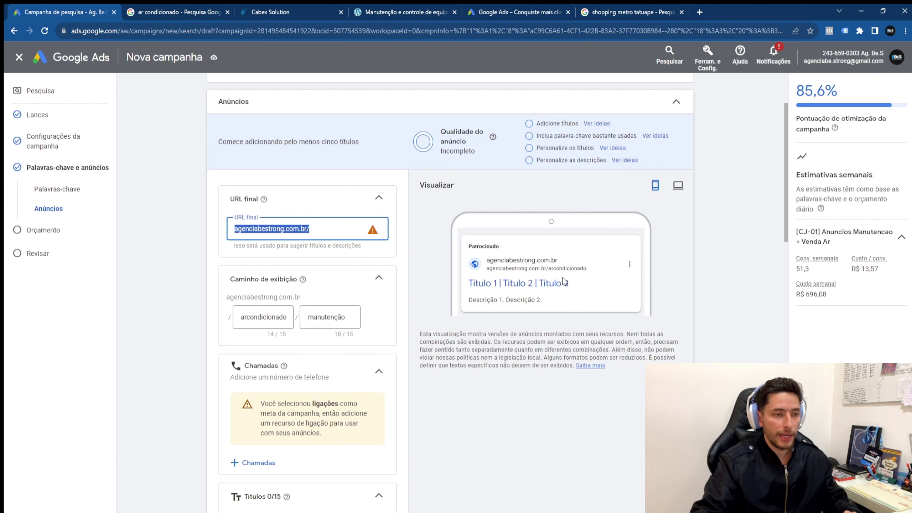
{"action": "left_click_drag", "start_coordinate": [552, 269], "coordinate": [595, 268]}
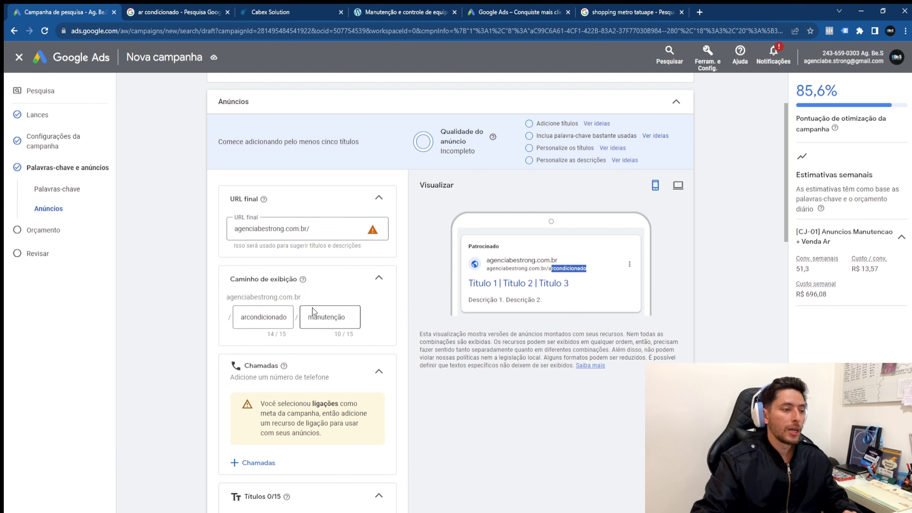
{"action": "left_click", "coordinate": [552, 271]}
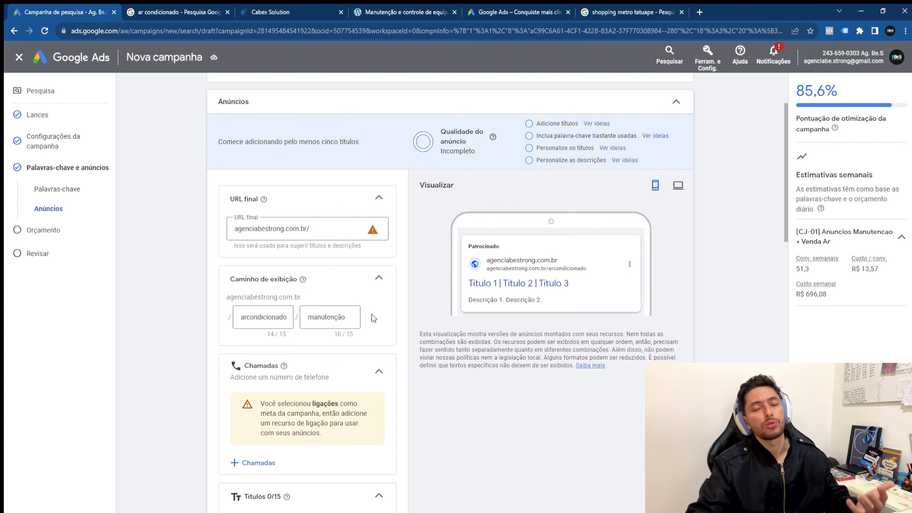
{"action": "scroll", "coordinate": [372, 324], "scroll_direction": "down", "scroll_amount": 3}
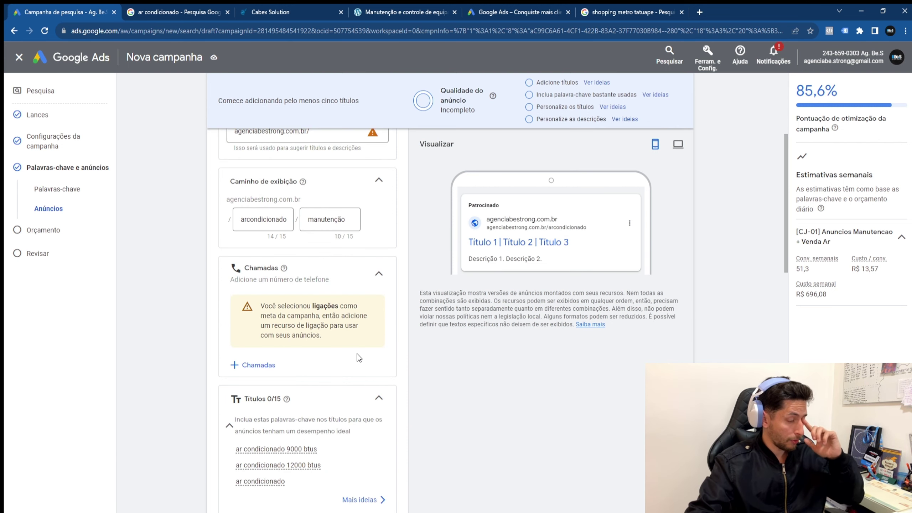
{"action": "left_click", "coordinate": [381, 274]}
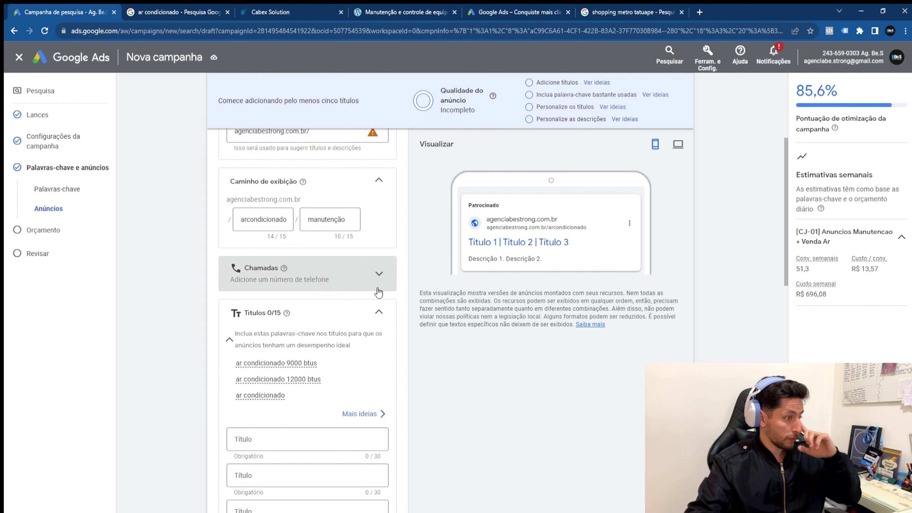
{"action": "left_click", "coordinate": [381, 280]}
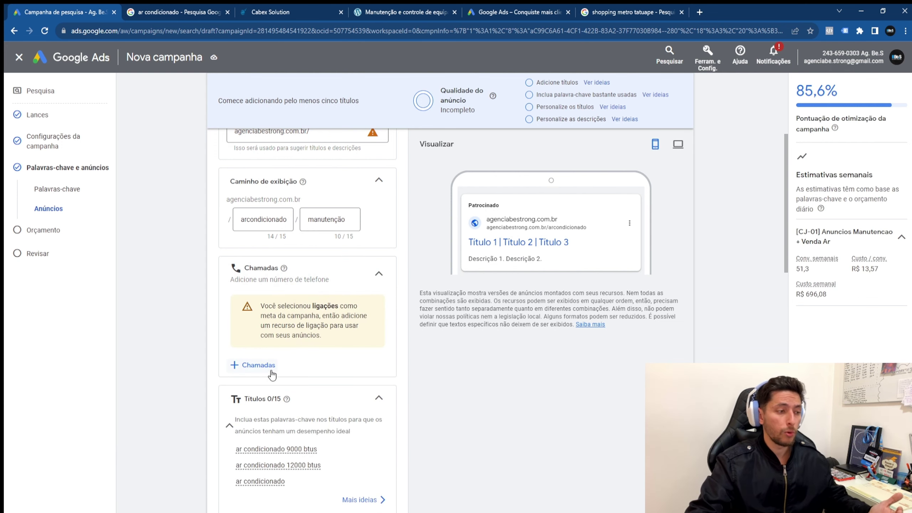
{"action": "left_click", "coordinate": [261, 365]}
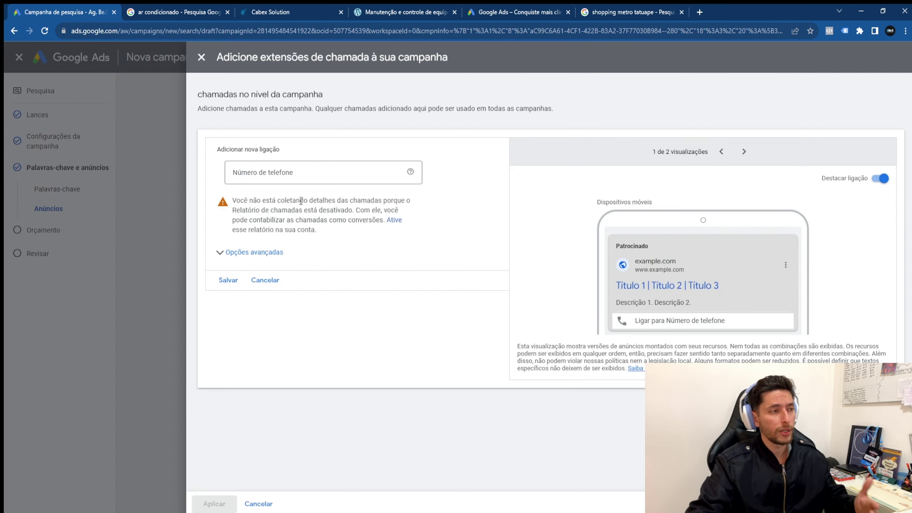
{"action": "left_click", "coordinate": [284, 173]}
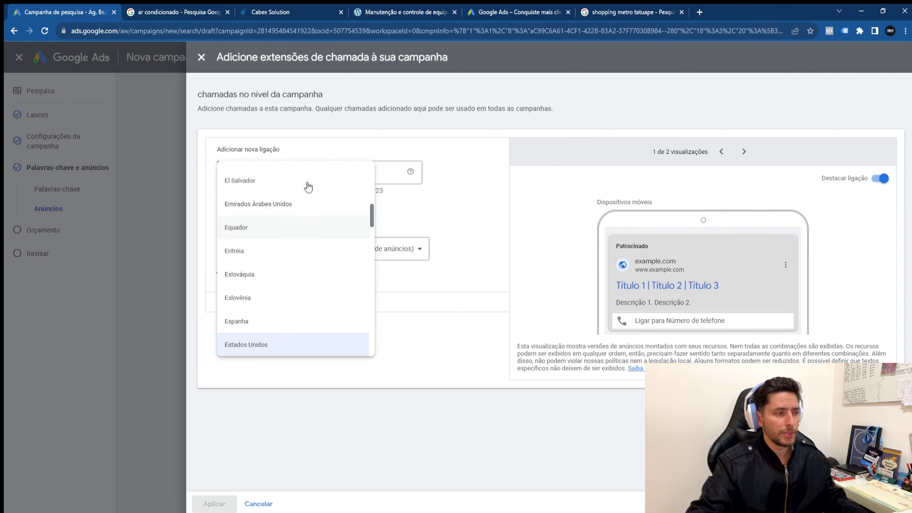
{"action": "left_click", "coordinate": [318, 133]}
{"action": "left_click", "coordinate": [280, 173]}
{"action": "left_click", "coordinate": [289, 166]}
{"action": "left_click", "coordinate": [391, 169]}
{"action": "left_click", "coordinate": [255, 218]}
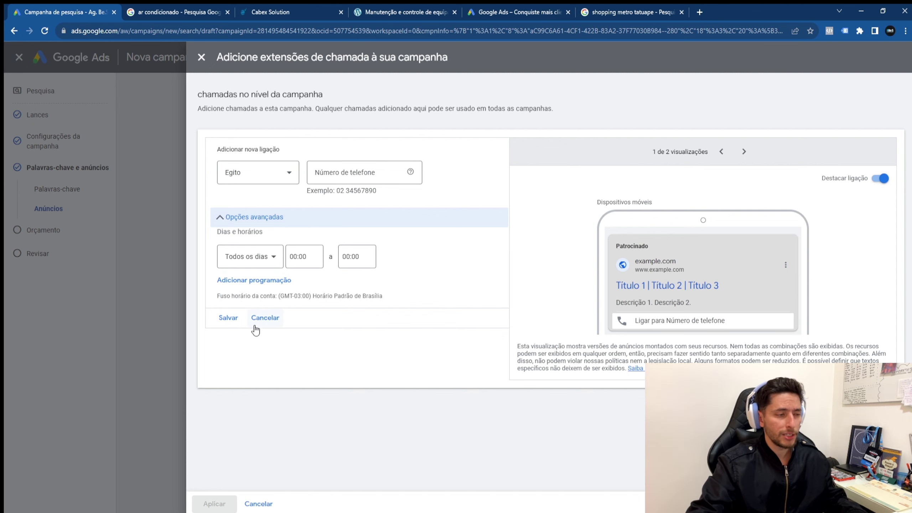
{"action": "left_click", "coordinate": [265, 318]}
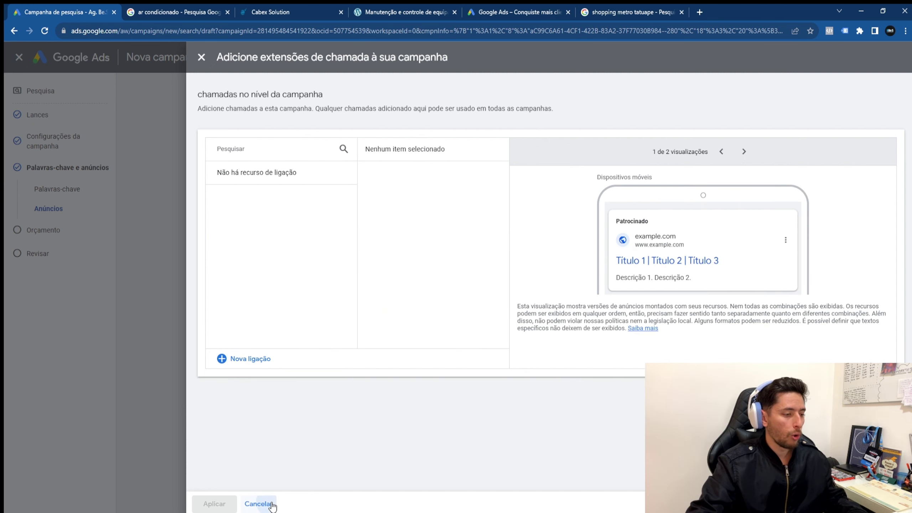
{"action": "left_click", "coordinate": [258, 503]}
Step: Collapse Chamadas, focus the first headline field, then expand the Palavras-chave section again
{"action": "left_click", "coordinate": [378, 273]}
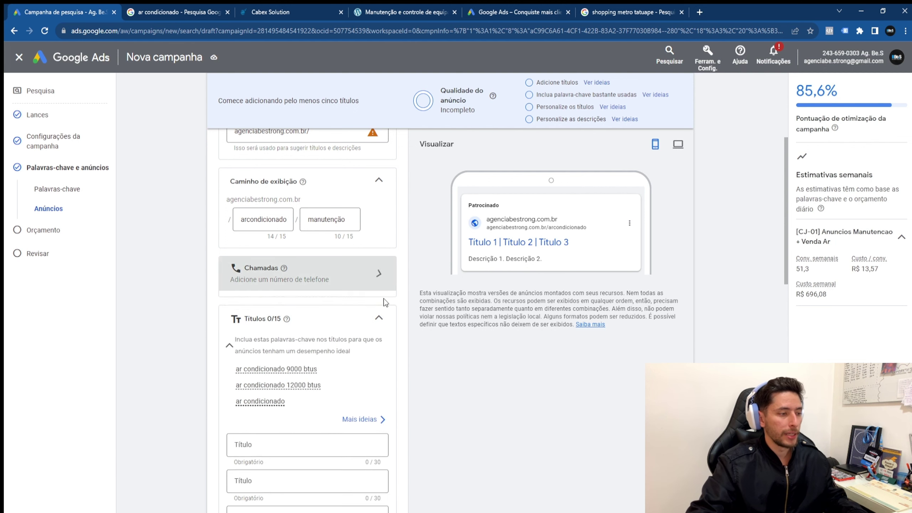
{"action": "scroll", "coordinate": [382, 313], "scroll_direction": "down", "scroll_amount": 3}
{"action": "scroll", "coordinate": [350, 263], "scroll_direction": "down", "scroll_amount": 1}
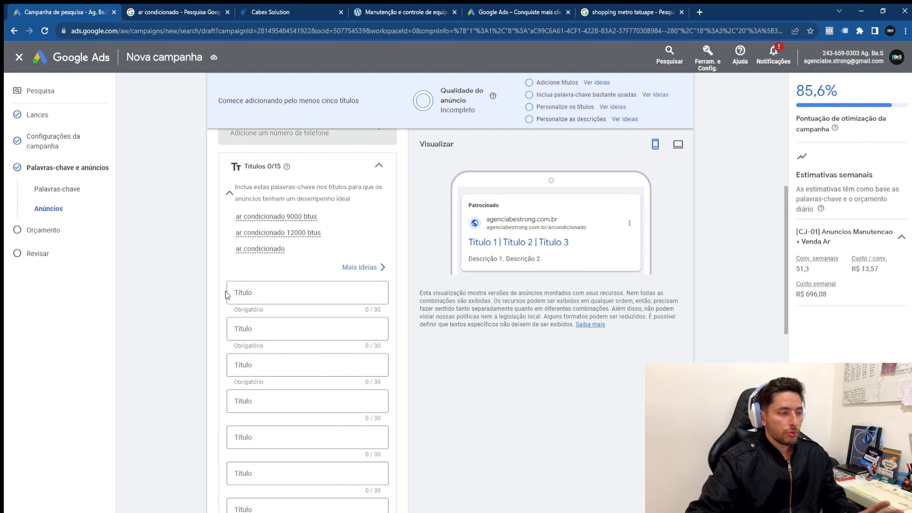
{"action": "left_click", "coordinate": [257, 294]}
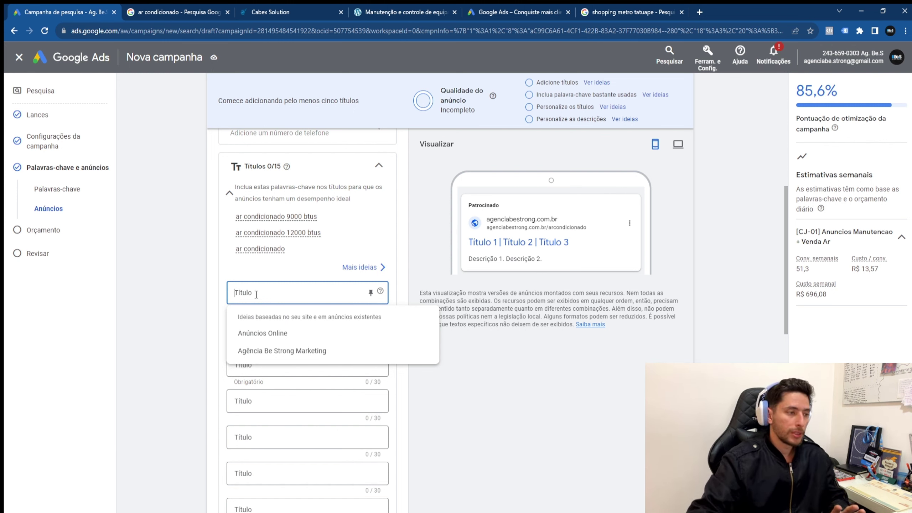
{"action": "left_click", "coordinate": [252, 293]}
{"action": "left_click", "coordinate": [250, 292]}
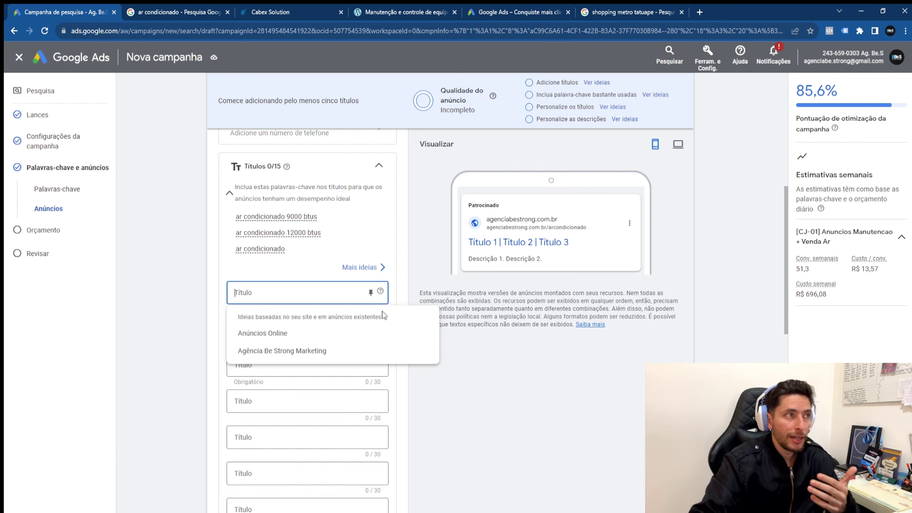
{"action": "scroll", "coordinate": [440, 316], "scroll_direction": "up", "scroll_amount": 8}
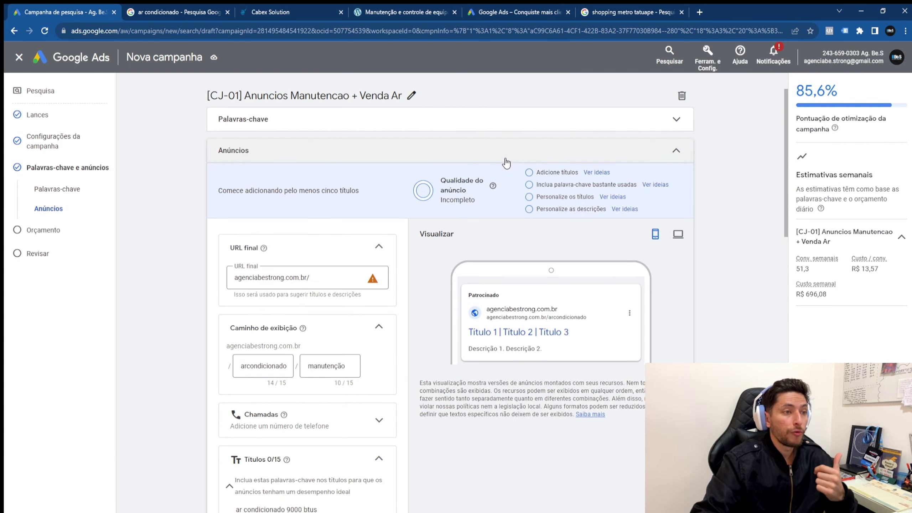
{"action": "left_click", "coordinate": [505, 122]}
Step: Insert 'ar condicionado são paulo' and 'ar condicionado tatuape' as the first two keyword lines
{"action": "scroll", "coordinate": [510, 300], "scroll_direction": "down", "scroll_amount": 3}
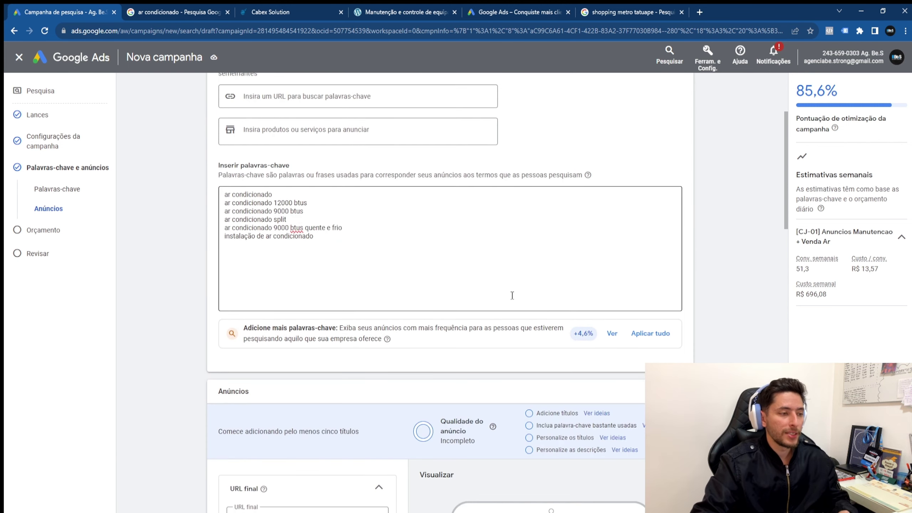
{"action": "left_click", "coordinate": [343, 241]}
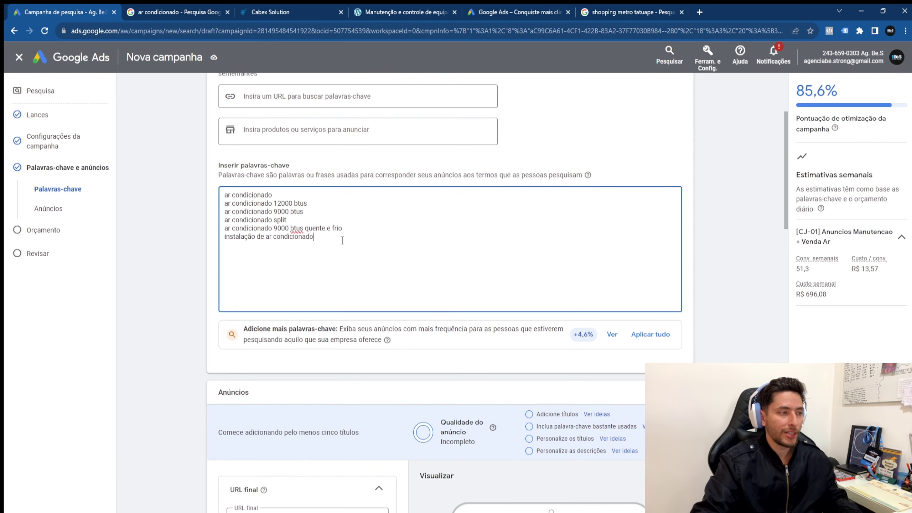
{"action": "left_click", "coordinate": [312, 195]}
{"action": "key", "text": "shift+Left"}
{"action": "key", "text": "shift+Left"}
{"action": "key", "text": "shift+Left"}
{"action": "key", "text": "shift+Left"}
{"action": "key", "text": "shift+Left"}
{"action": "key", "text": "shift+Left"}
{"action": "key", "text": "shift+Left"}
{"action": "key", "text": "shift+Left"}
{"action": "key", "text": "shift+Left"}
{"action": "key", "text": "shift+Left"}
{"action": "key", "text": "shift+Left"}
{"action": "key", "text": "shift+Left"}
{"action": "key", "text": "shift+Left"}
{"action": "key", "text": "shift+Left"}
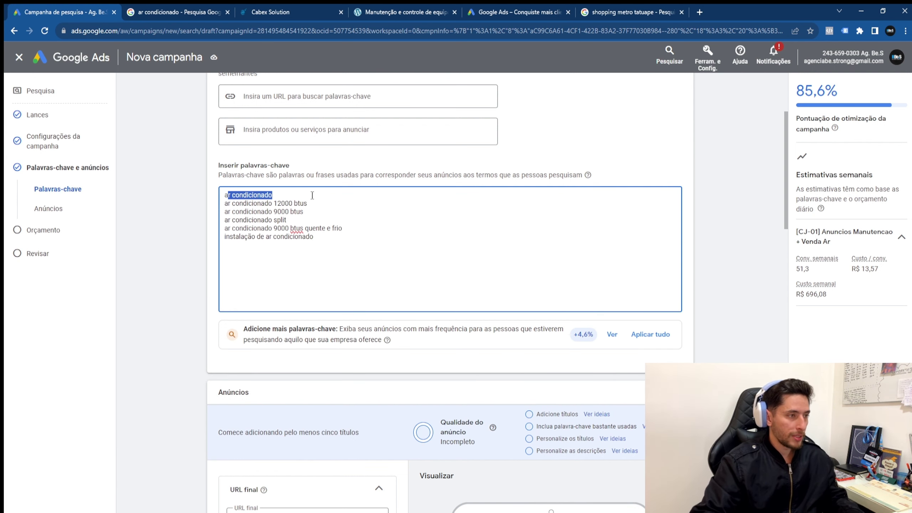
{"action": "key", "text": "Home"}
{"action": "key", "text": "Return"}
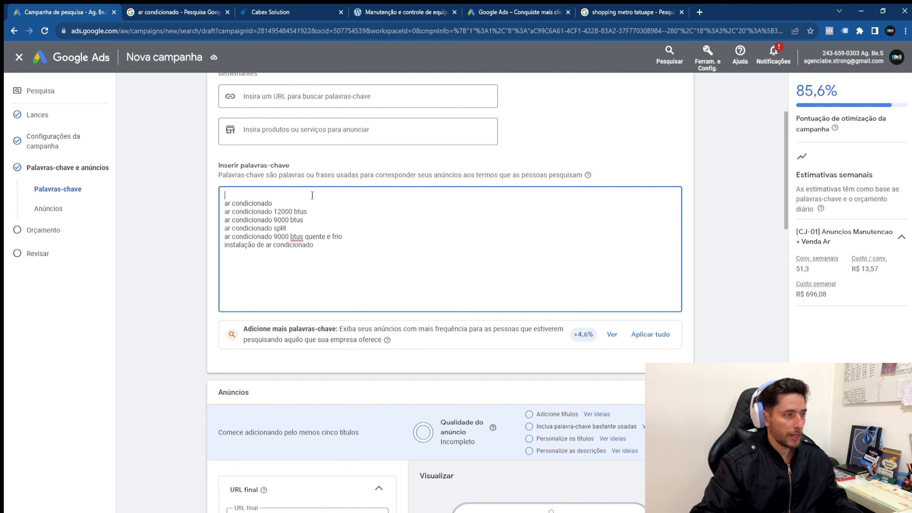
{"action": "type", "text": "ar condicionado"}
{"action": "type", "text": "são paulo"}
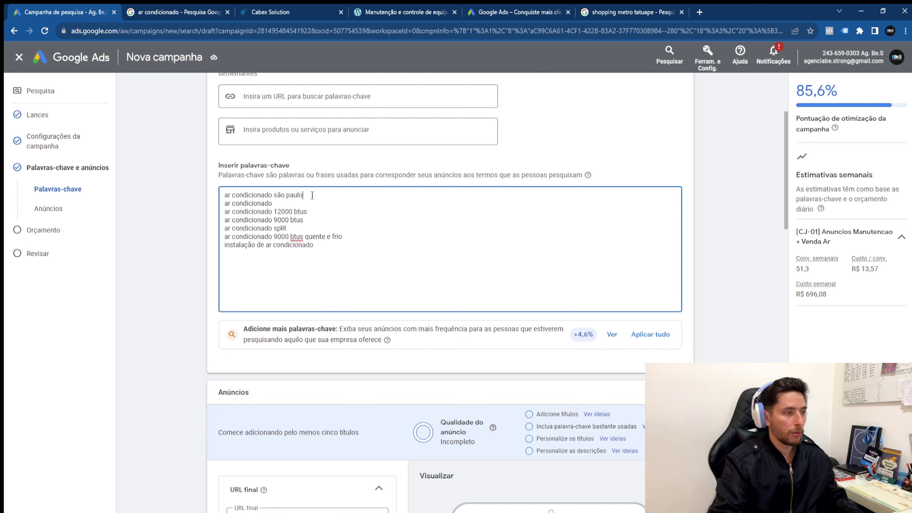
{"action": "key", "text": "shift+Home"}
{"action": "key", "text": "ctrl+c"}
{"action": "key", "text": "End"}
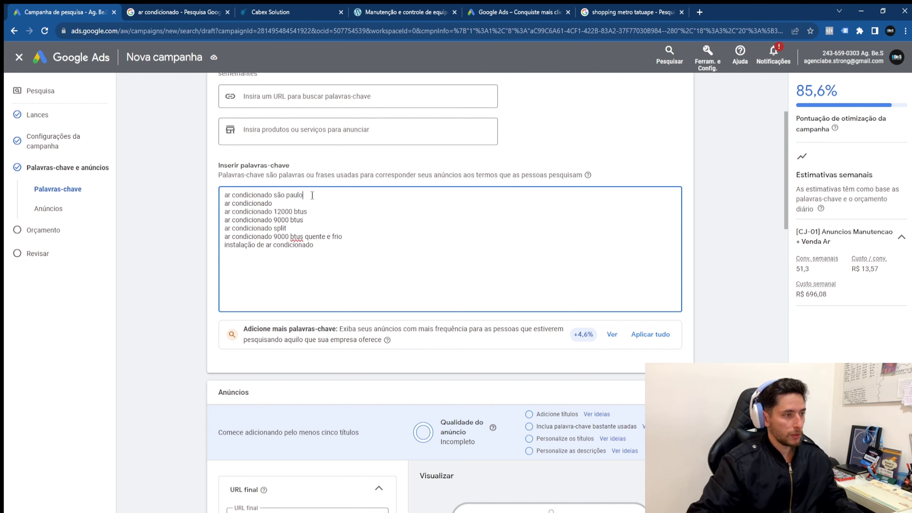
{"action": "key", "text": "Return"}
{"action": "key", "text": "ctrl+v"}
{"action": "key", "text": "BackSpace"}
{"action": "key", "text": "BackSpace"}
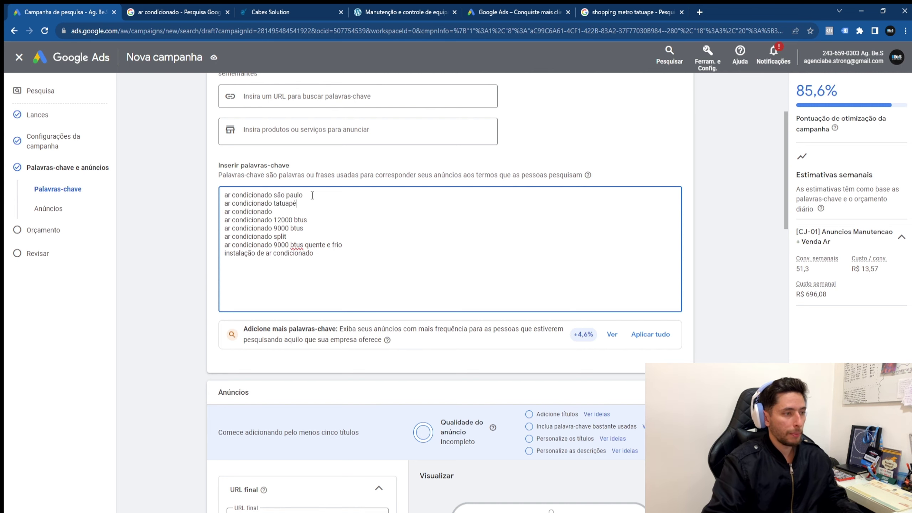
{"action": "scroll", "coordinate": [344, 140], "scroll_direction": "down", "scroll_amount": 8}
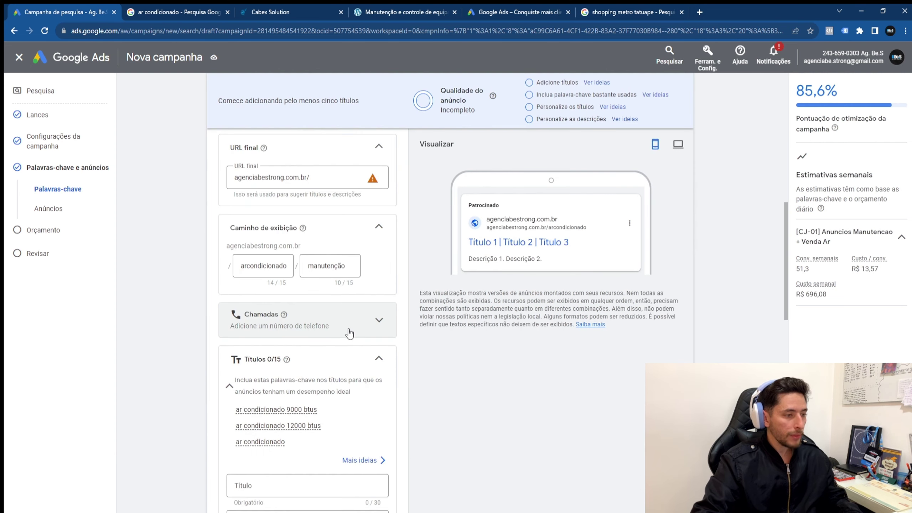
{"action": "left_click", "coordinate": [299, 294]}
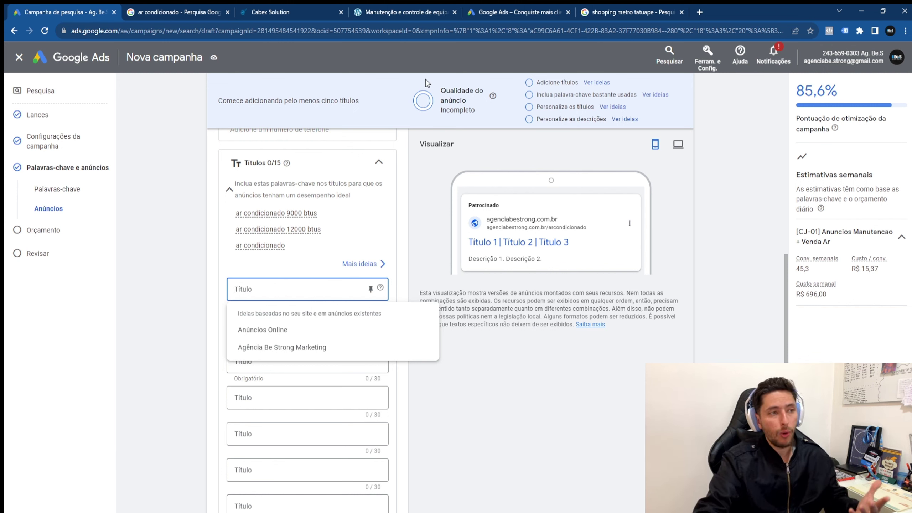
{"action": "left_click_drag", "start_coordinate": [426, 79], "coordinate": [432, 117]}
{"action": "left_click", "coordinate": [477, 115]}
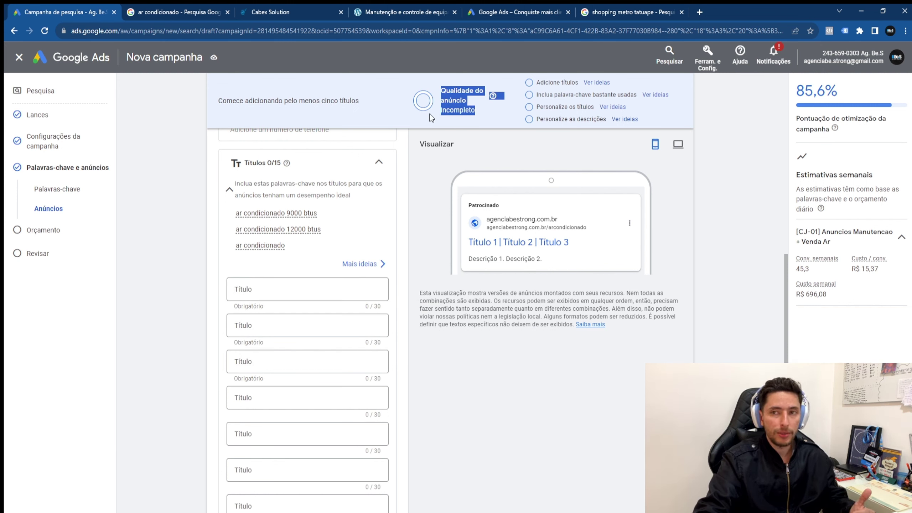
{"action": "triple_click", "coordinate": [439, 97]}
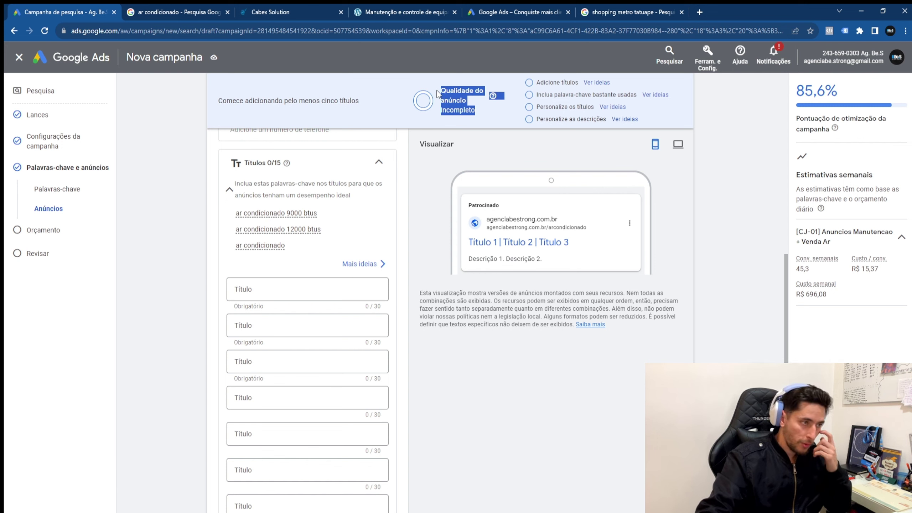
{"action": "left_click_drag", "start_coordinate": [442, 110], "coordinate": [471, 112]}
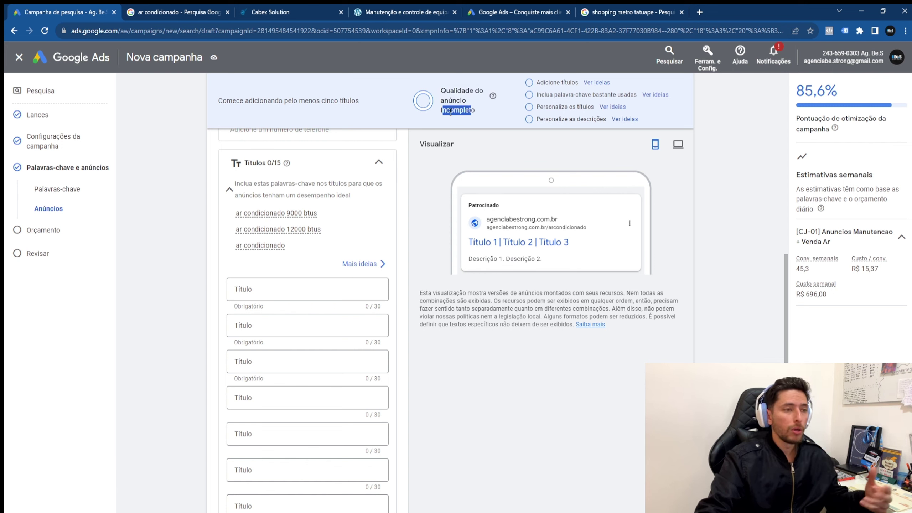
{"action": "triple_click", "coordinate": [480, 116]}
{"action": "double_click", "coordinate": [464, 111]}
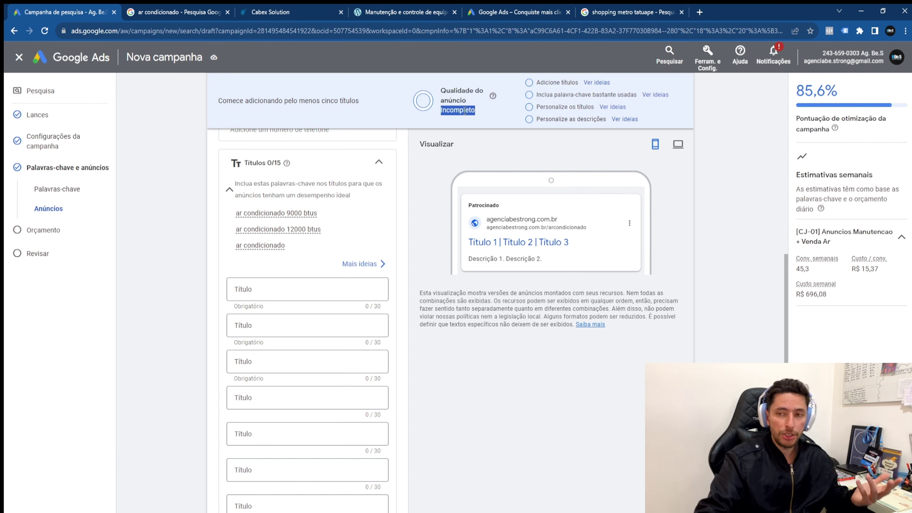
{"action": "left_click", "coordinate": [457, 100]}
{"action": "left_click_drag", "start_coordinate": [441, 92], "coordinate": [456, 102]}
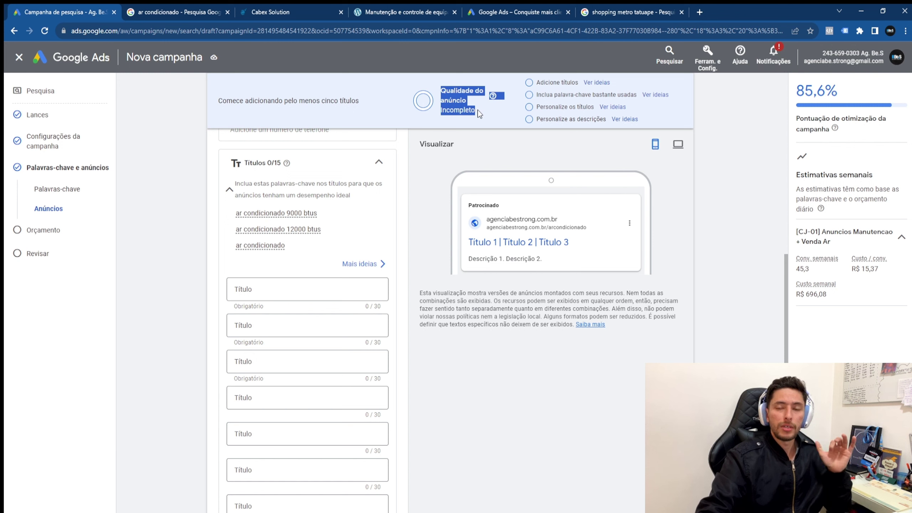
Step: Write the first headline 'Ar Condicionado no Tatuapé'
{"action": "left_click", "coordinate": [337, 289]}
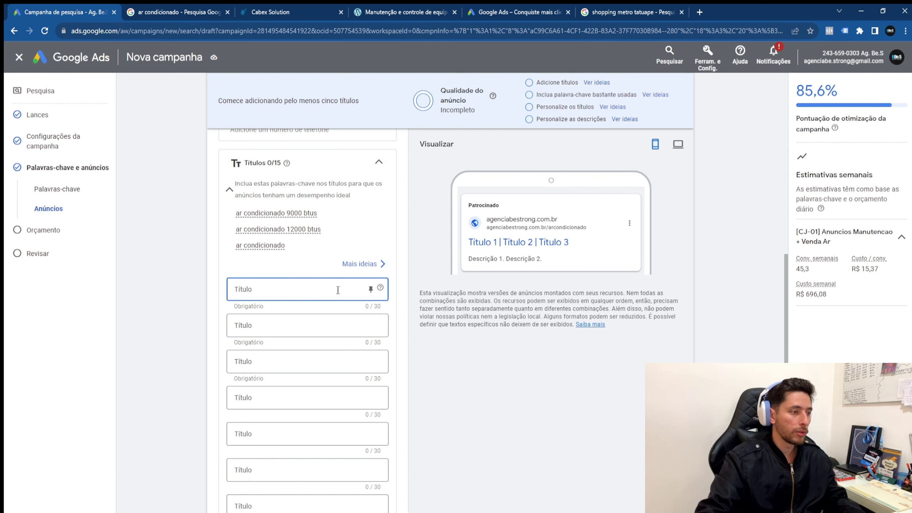
{"action": "type", "text": "Ar Condi"}
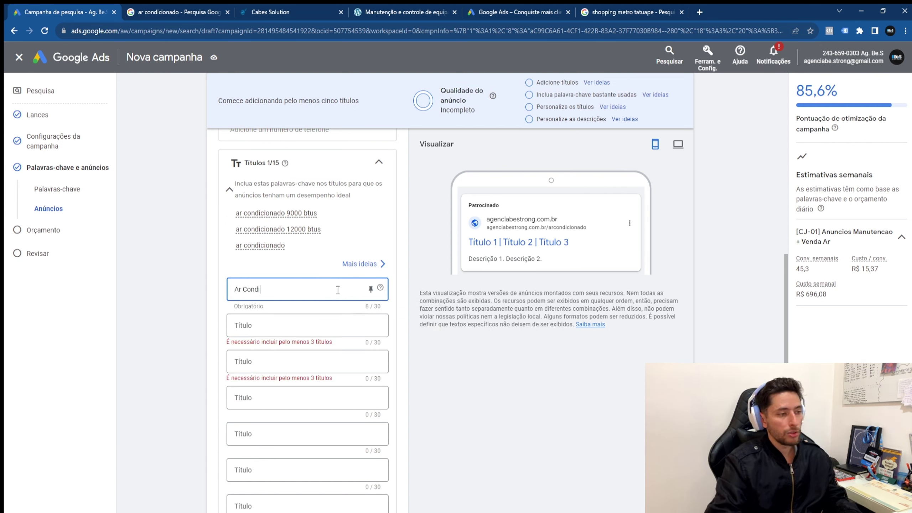
{"action": "type", "text": "cionado Tatuapé"}
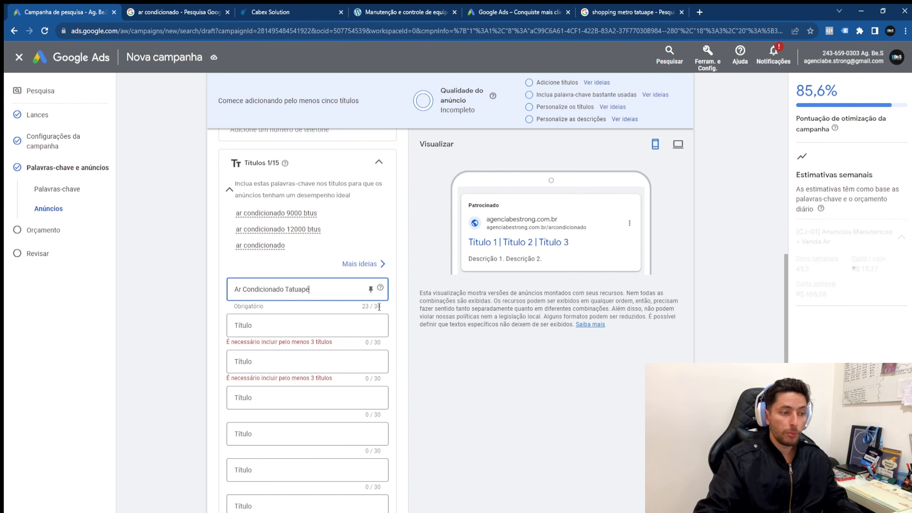
{"action": "left_click", "coordinate": [290, 289]}
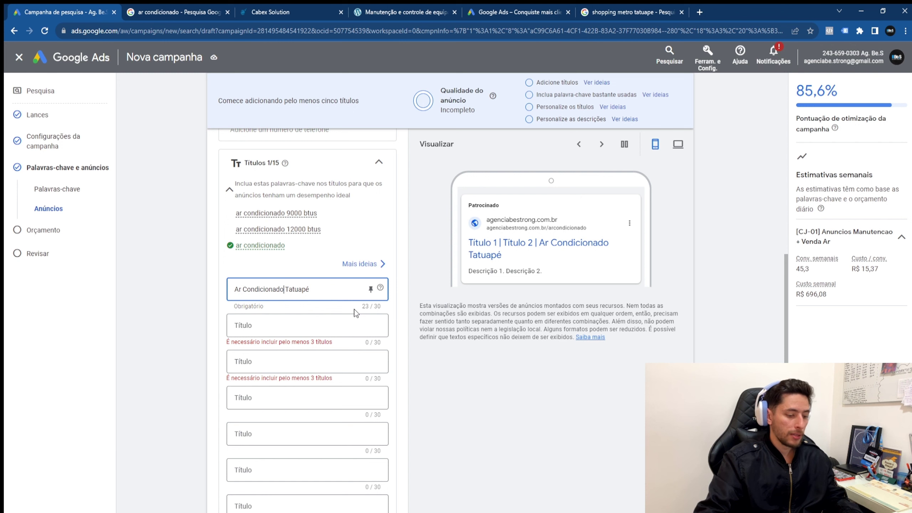
{"action": "type", "text": "no"}
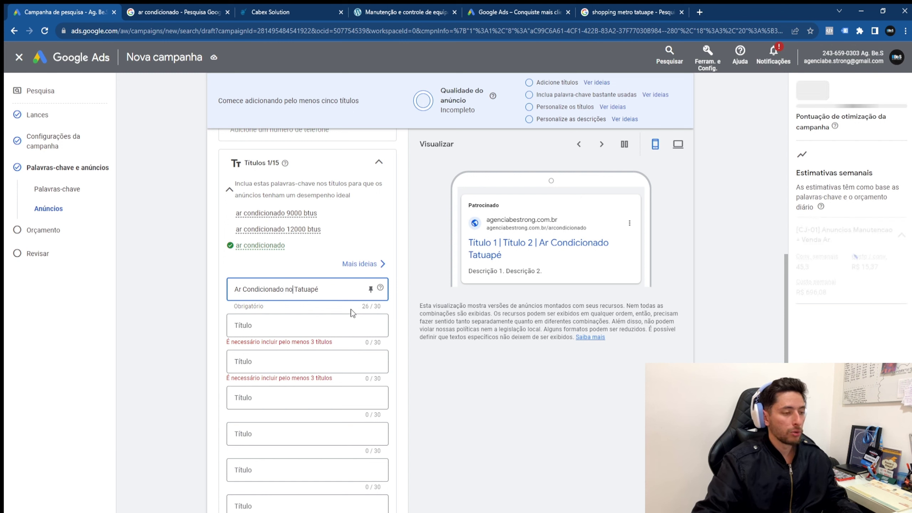
Step: Write the second headline 'Ar Condicionado 9000 BTUS'
{"action": "left_click", "coordinate": [323, 324]}
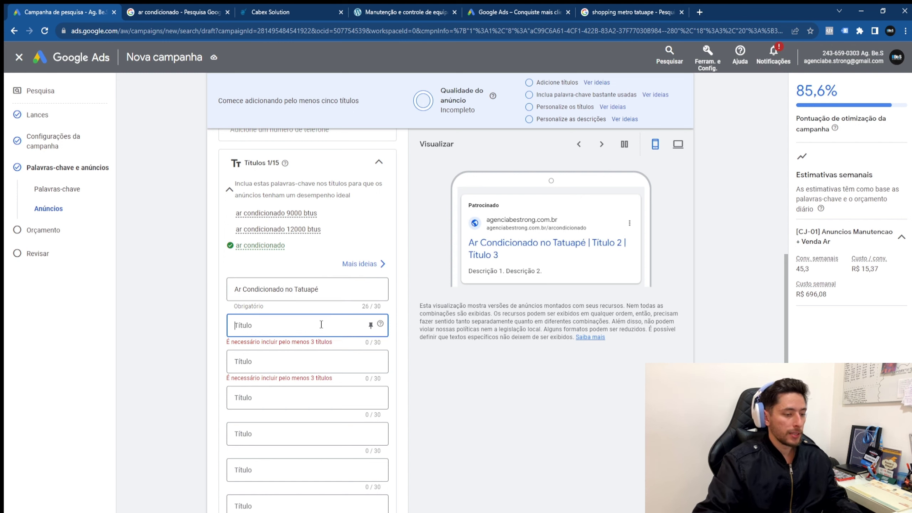
{"action": "type", "text": "Ar Condicionad"}
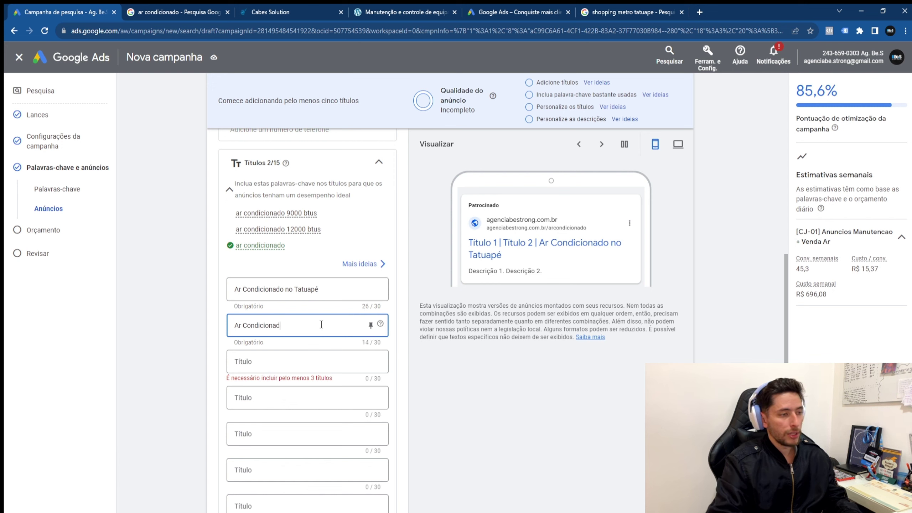
{"action": "type", "text": "o 9000"}
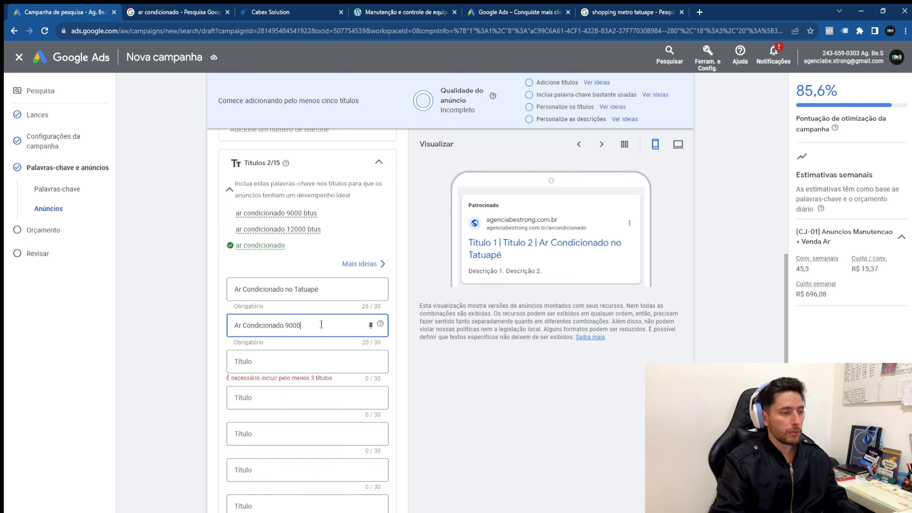
{"action": "type", "text": " btus"}
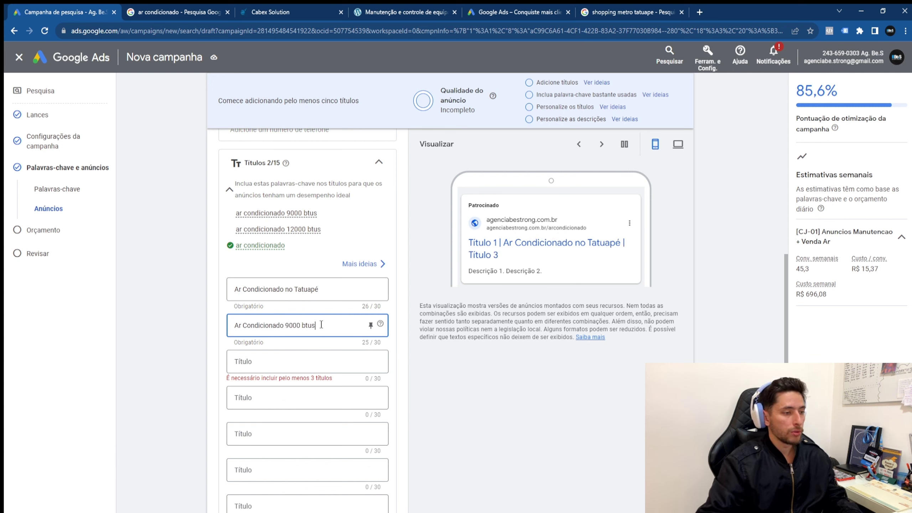
{"action": "key", "text": "ctrl+a"}
{"action": "key", "text": "End"}
{"action": "key", "text": "BackSpace"}
{"action": "key", "text": "BackSpace"}
{"action": "key", "text": "BackSpace"}
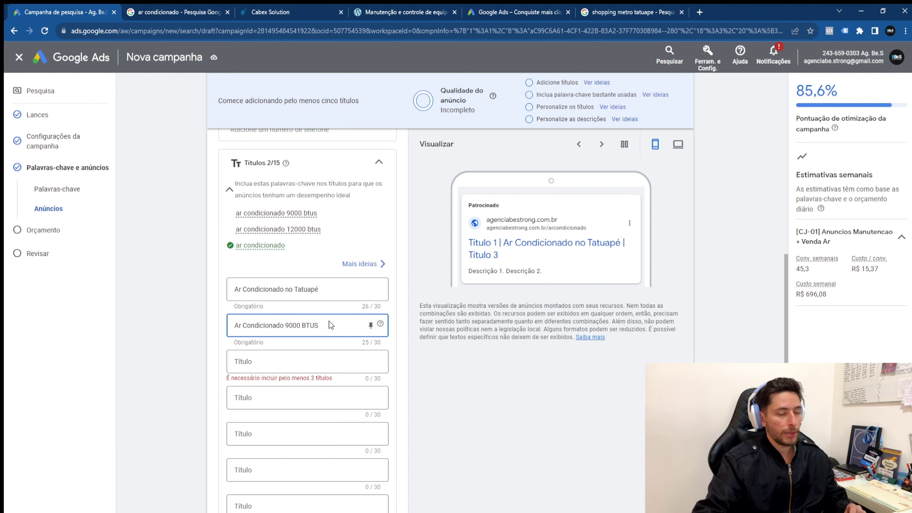
{"action": "left_click", "coordinate": [350, 380]}
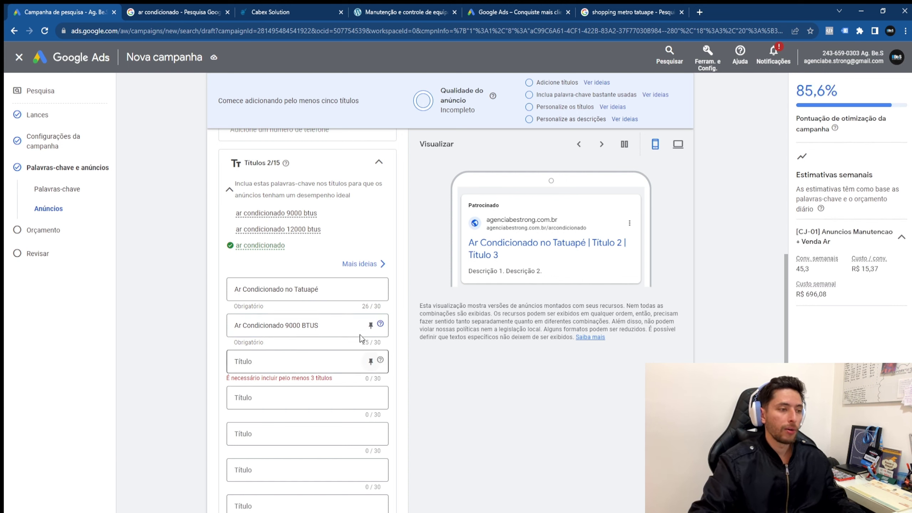
{"action": "mouse_move", "coordinate": [250, 213]}
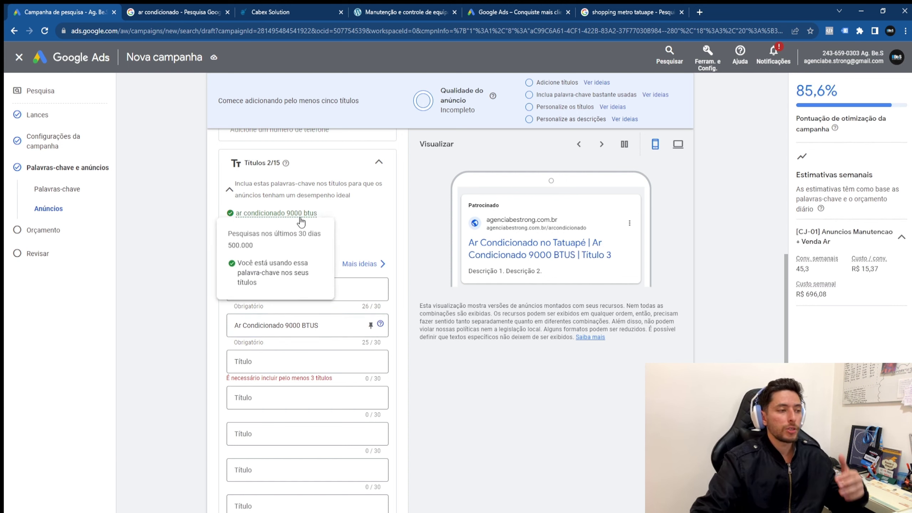
Step: Browse keyword-based headline ideas, then add 'Ar Condicionado São Paulo' and a brand-name headline
{"action": "left_click", "coordinate": [603, 84]}
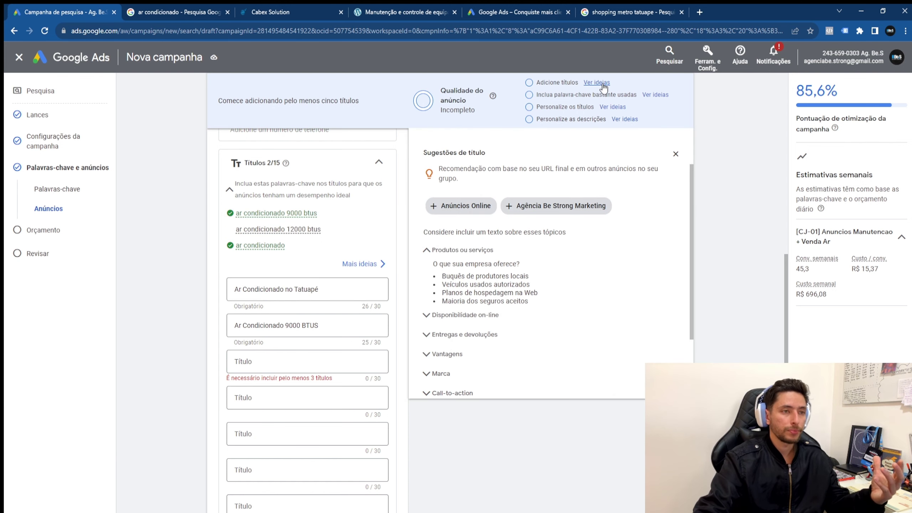
{"action": "left_click", "coordinate": [653, 95]}
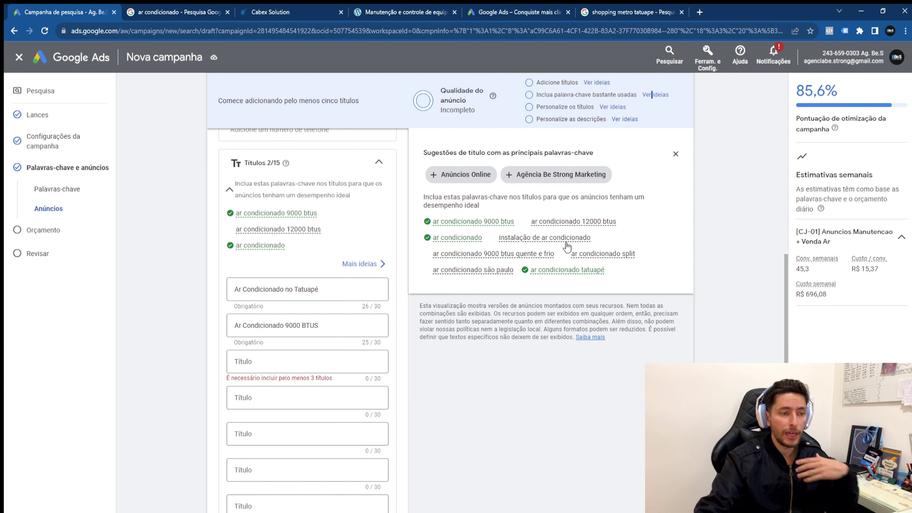
{"action": "mouse_move", "coordinate": [560, 240]}
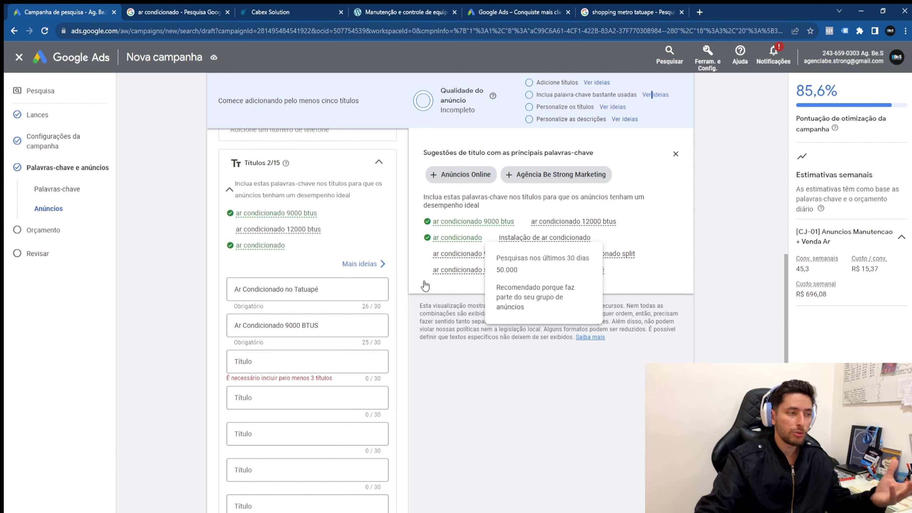
{"action": "left_click", "coordinate": [270, 366]}
{"action": "type", "text": "Ar "}
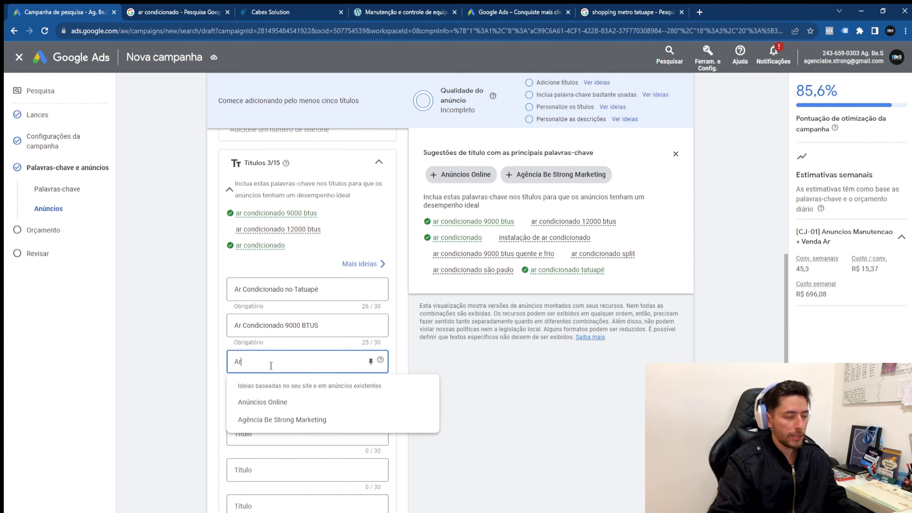
{"action": "type", "text": "Condicion"}
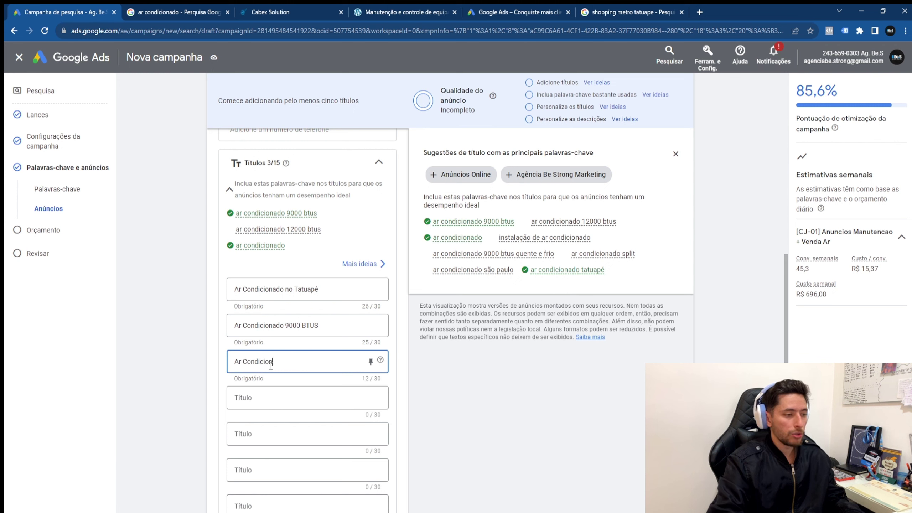
{"action": "type", "text": "ado São Pau"}
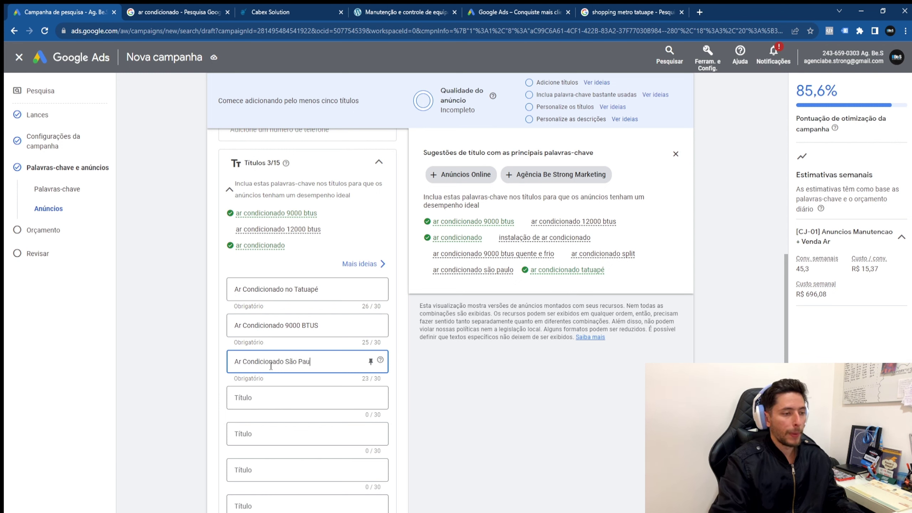
{"action": "type", "text": "lo"}
{"action": "key", "text": "Tab"}
{"action": "key", "text": "Tab"}
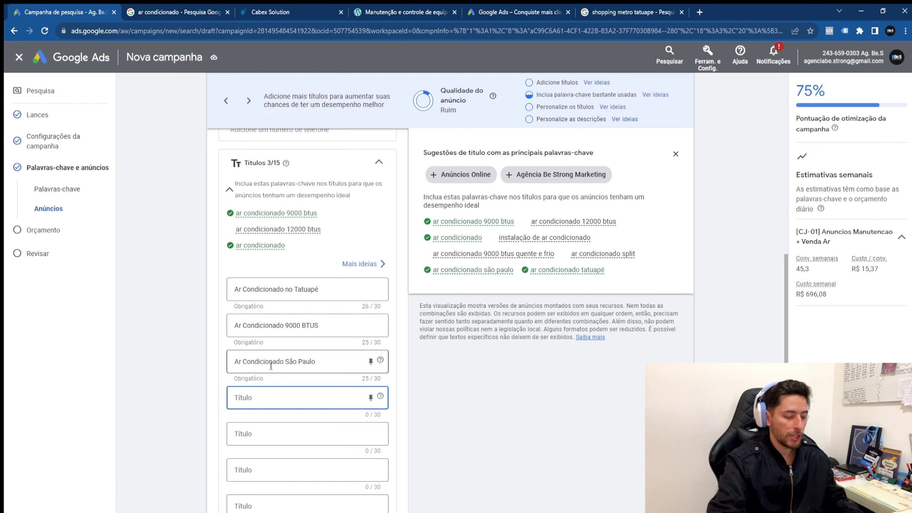
{"action": "type", "text": "hic"}
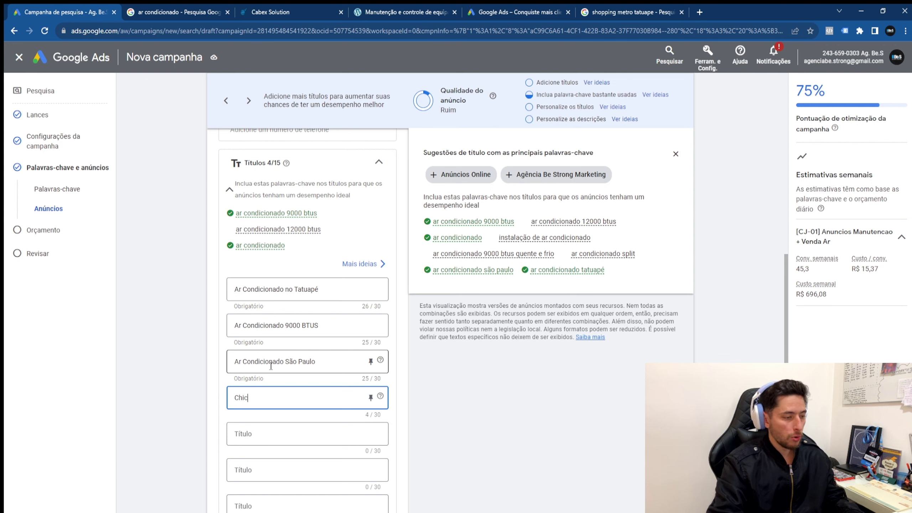
{"action": "type", "text": "oZé Ar"}
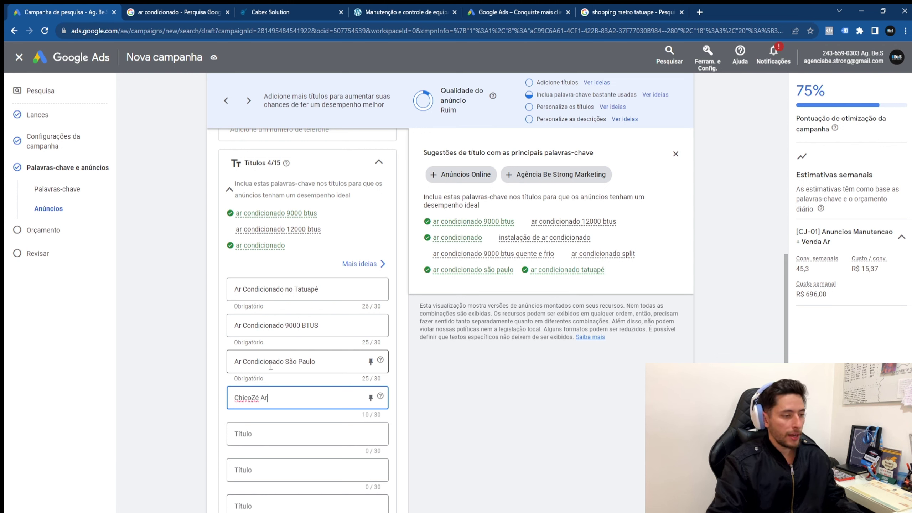
{"action": "type", "text": " Condicionado"}
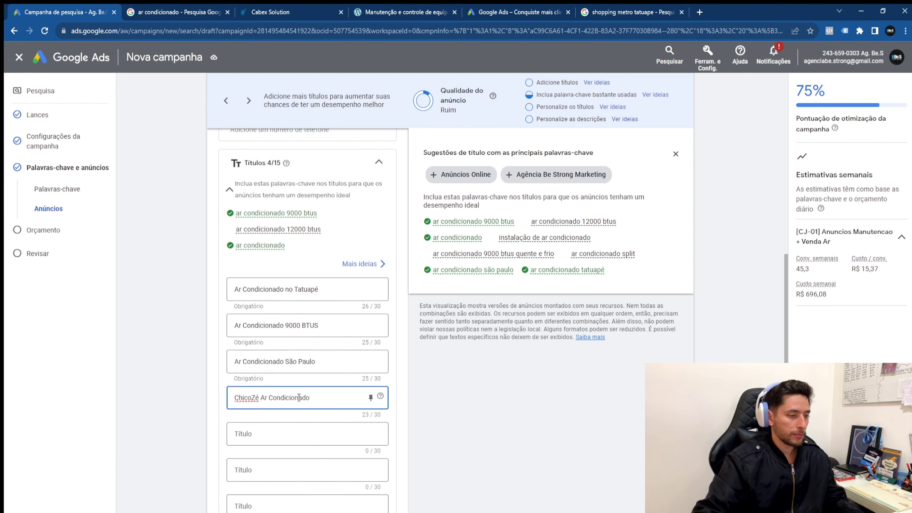
Step: Add headlines 'Instalação de Ar Condicionado', 'Ar Condicionado Quente e Frio', '12000 BTUS' and 'Split'
{"action": "left_click", "coordinate": [312, 437]}
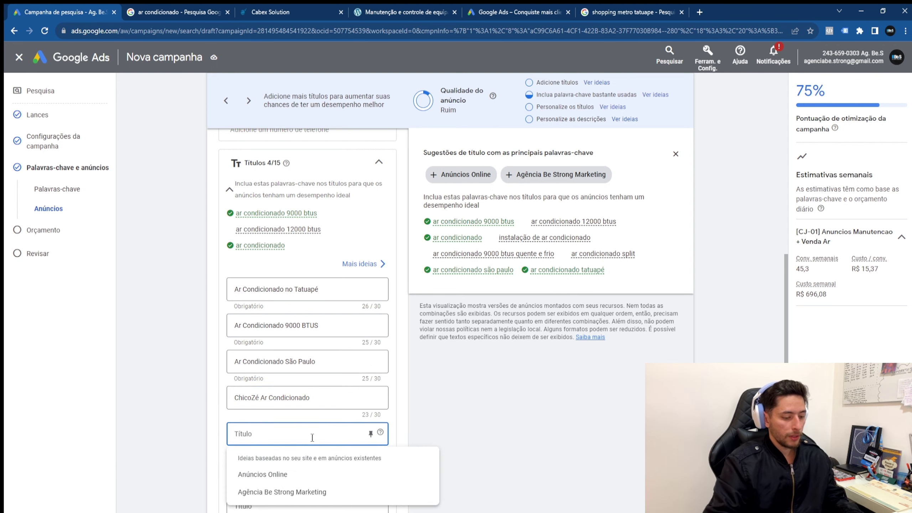
{"action": "type", "text": "Instala"}
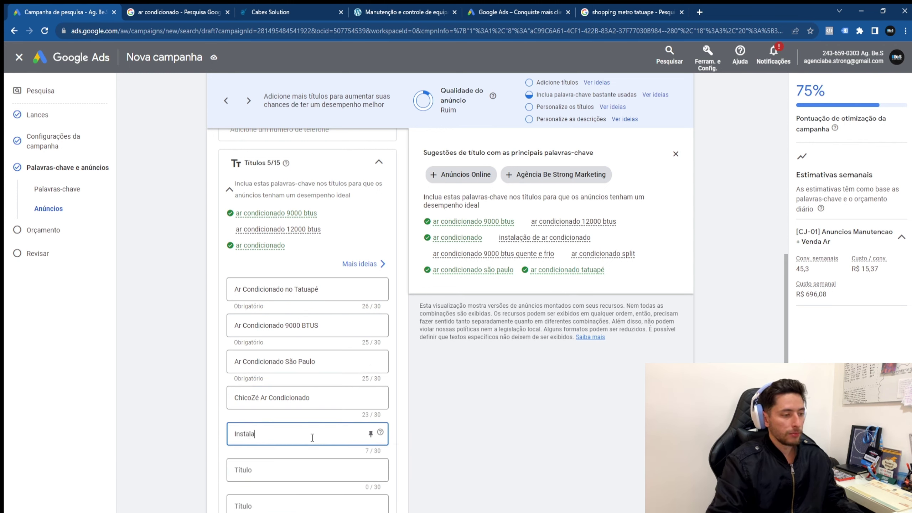
{"action": "type", "text": "~çao de Ar Co"}
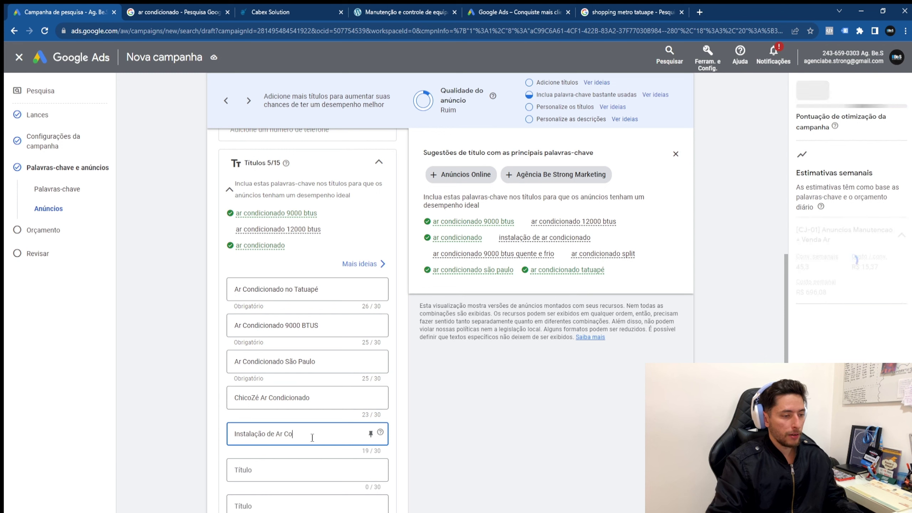
{"action": "type", "text": "ndicionado"}
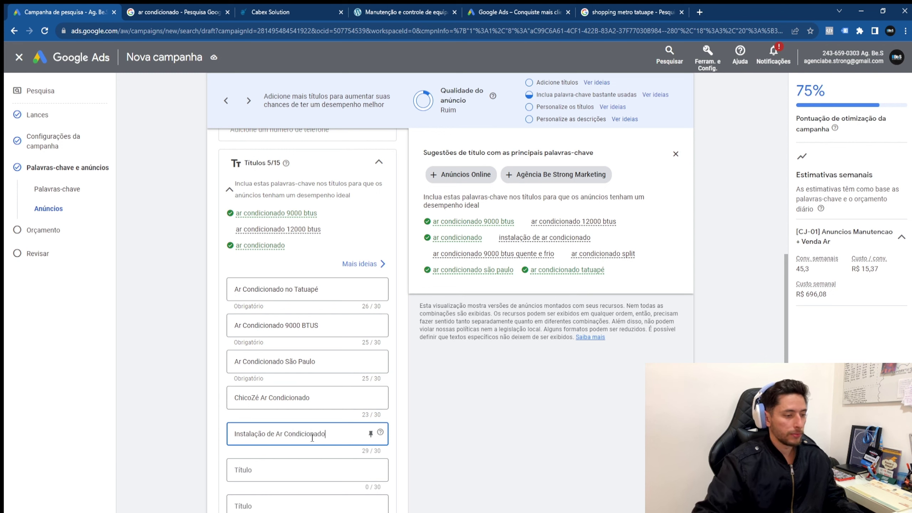
{"action": "left_click", "coordinate": [342, 471]}
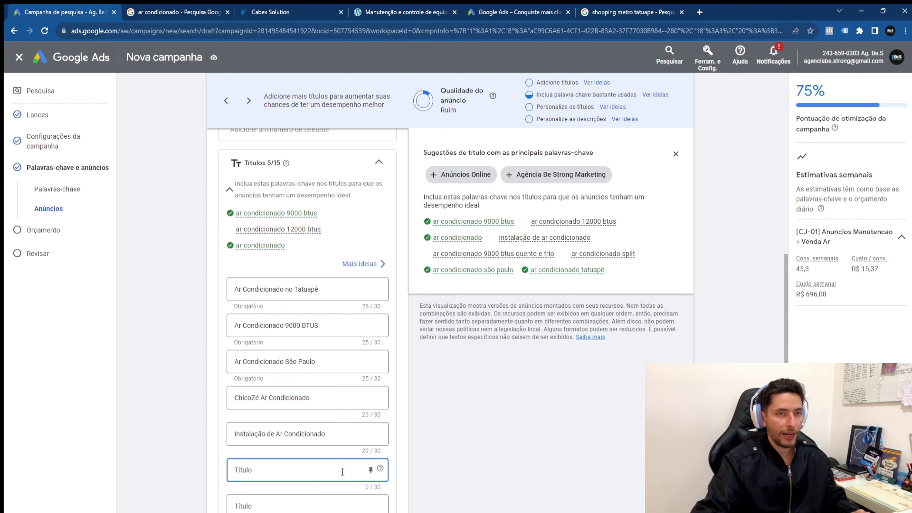
{"action": "scroll", "coordinate": [371, 301], "scroll_direction": "down", "scroll_amount": 1}
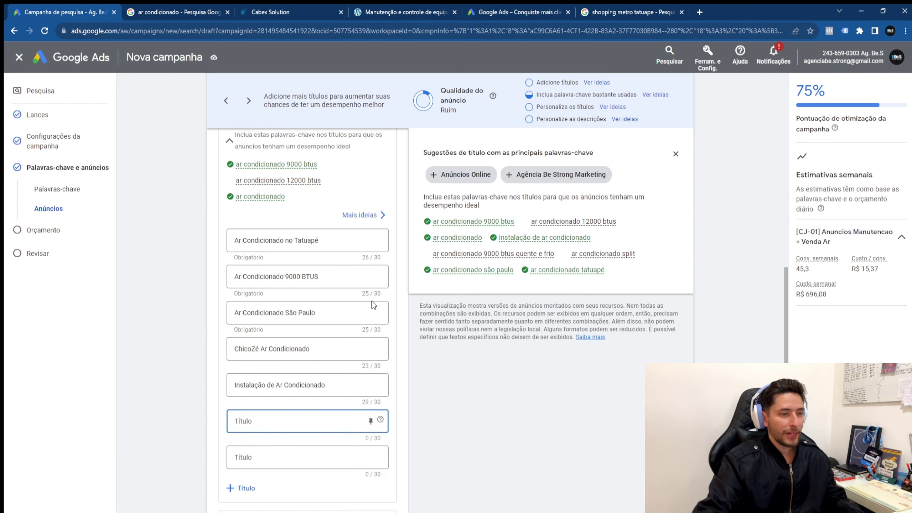
{"action": "type", "text": "Ar Condicionado Quente"}
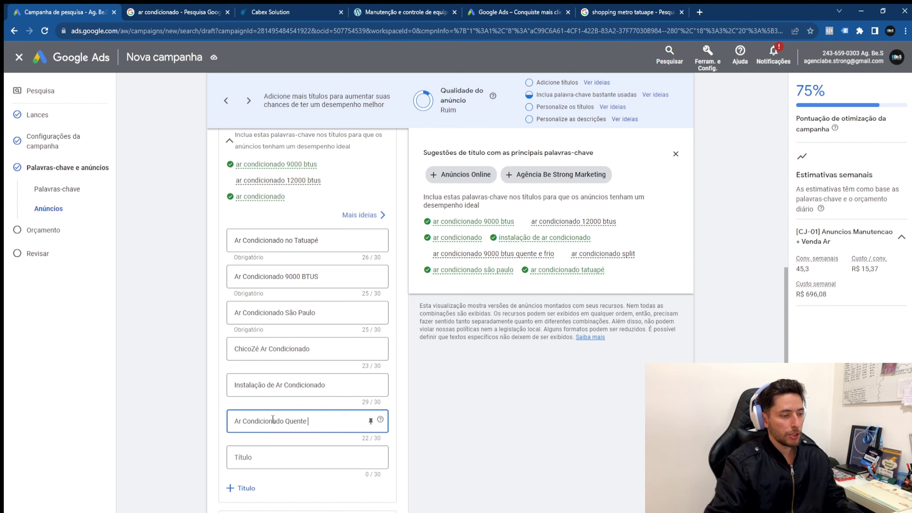
{"action": "type", "text": " e Frio"}
{"action": "left_click", "coordinate": [290, 464]}
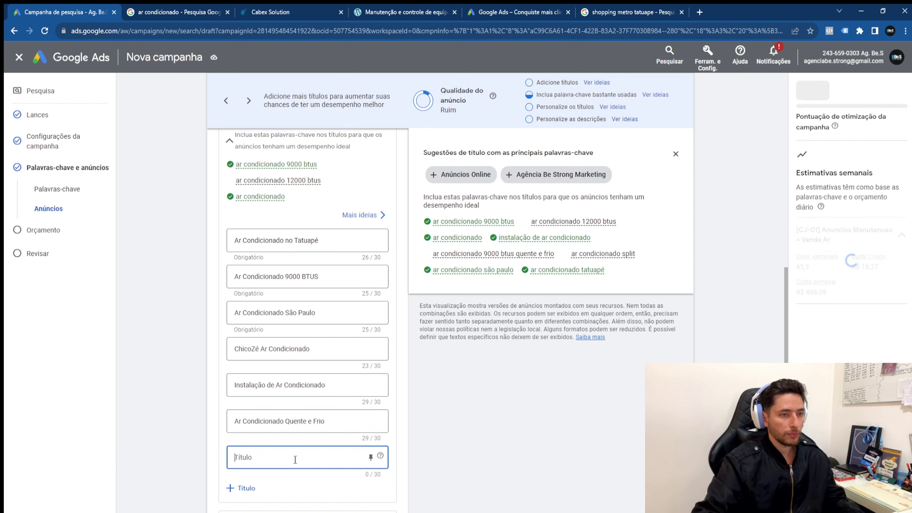
{"action": "type", "text": "A"}
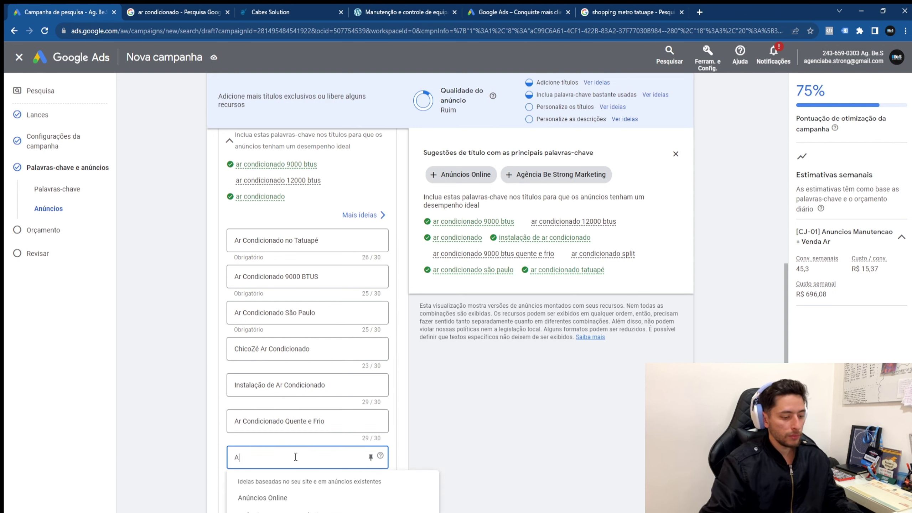
{"action": "type", "text": "r Co Condicionad"}
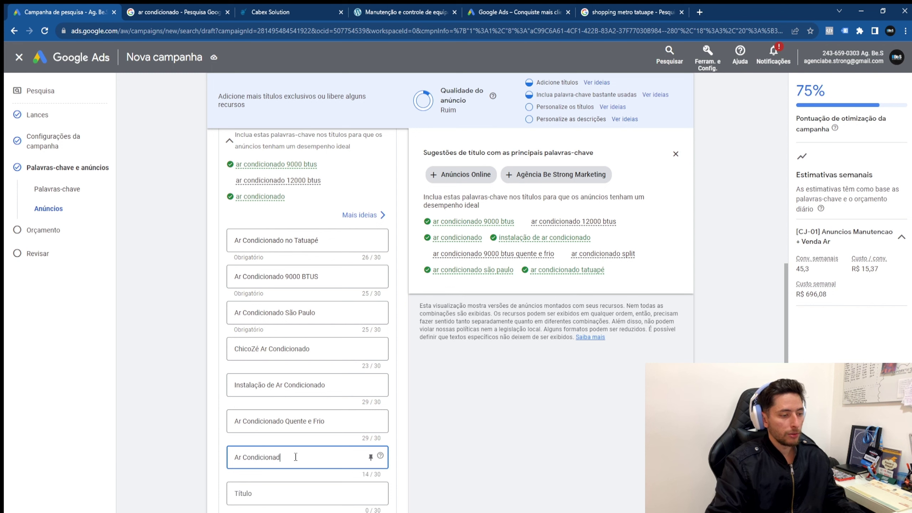
{"action": "type", "text": "o 12000 BTUS"}
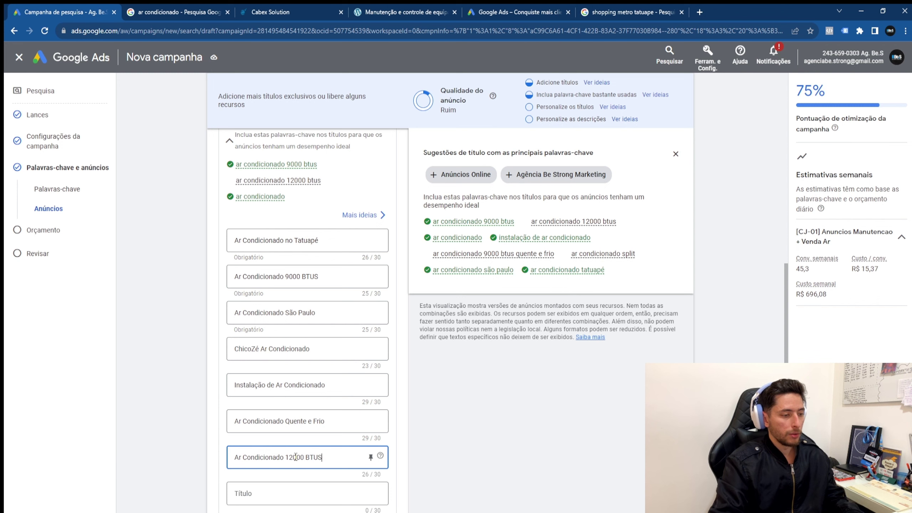
{"action": "left_click", "coordinate": [330, 495]}
{"action": "type", "text": "A"}
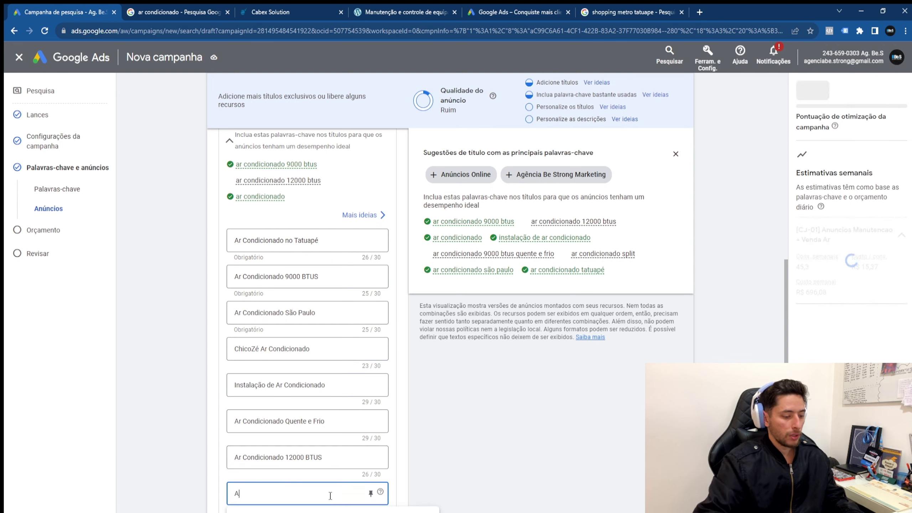
{"action": "type", "text": "r Condicionado Spl"}
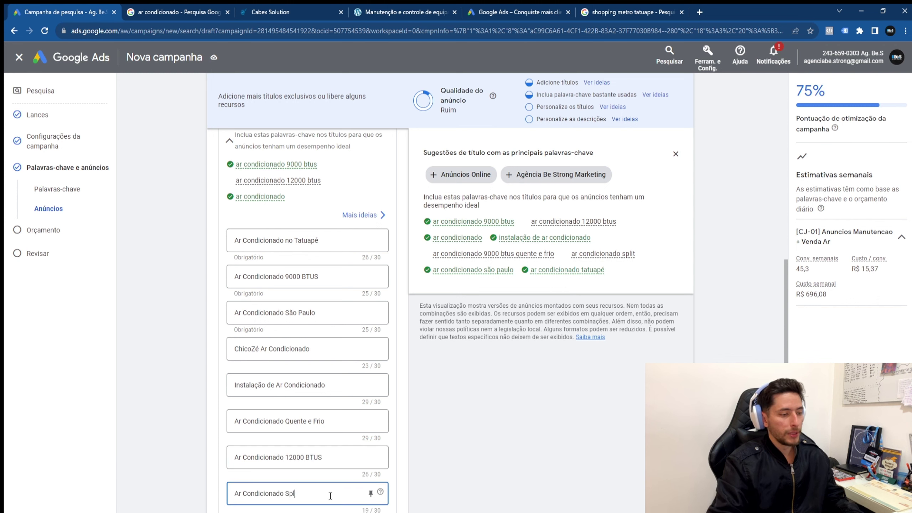
{"action": "type", "text": "it"}
{"action": "scroll", "coordinate": [373, 395], "scroll_direction": "down", "scroll_amount": 1}
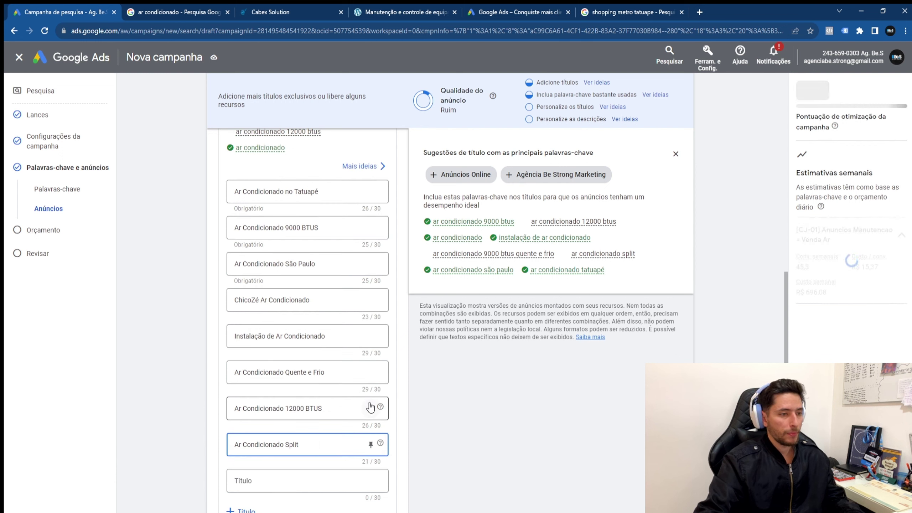
{"action": "scroll", "coordinate": [370, 407], "scroll_direction": "down", "scroll_amount": 1}
{"action": "left_click", "coordinate": [303, 438]}
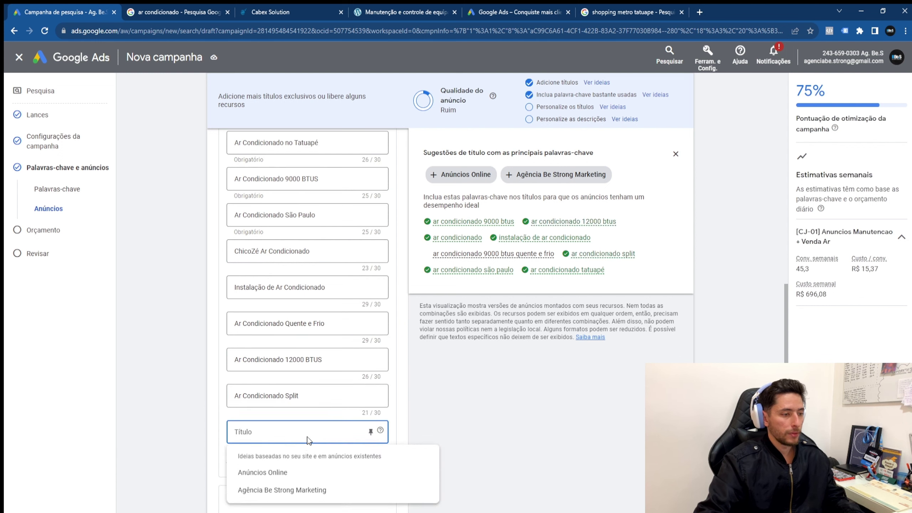
{"action": "left_click", "coordinate": [303, 438]}
{"action": "left_click", "coordinate": [299, 436]}
{"action": "left_click", "coordinate": [292, 440]}
{"action": "left_click", "coordinate": [290, 438]}
{"action": "left_click", "coordinate": [291, 435]}
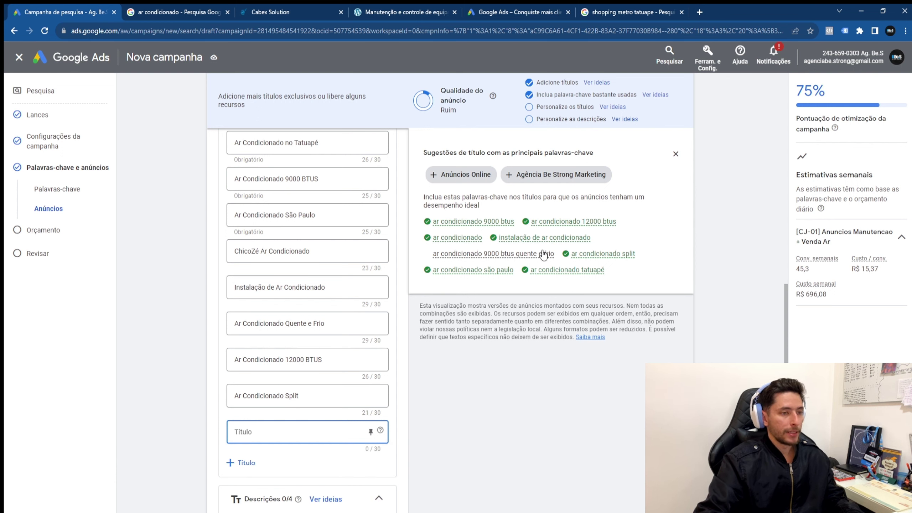
{"action": "mouse_move", "coordinate": [551, 259]}
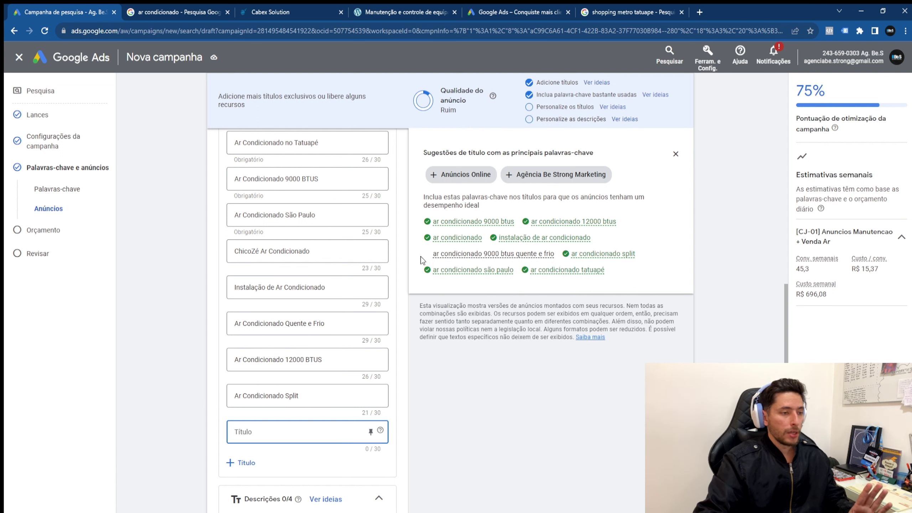
{"action": "left_click_drag", "start_coordinate": [432, 254], "coordinate": [551, 258]}
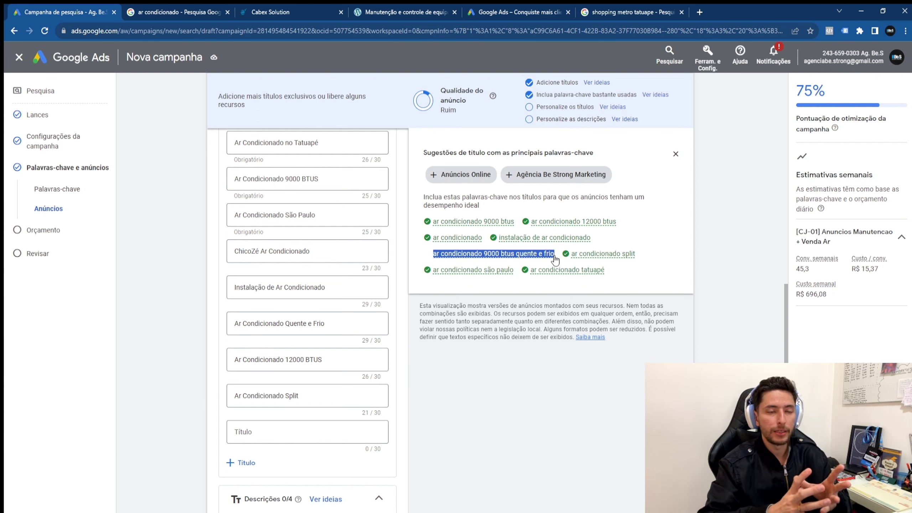
{"action": "left_click", "coordinate": [275, 434]}
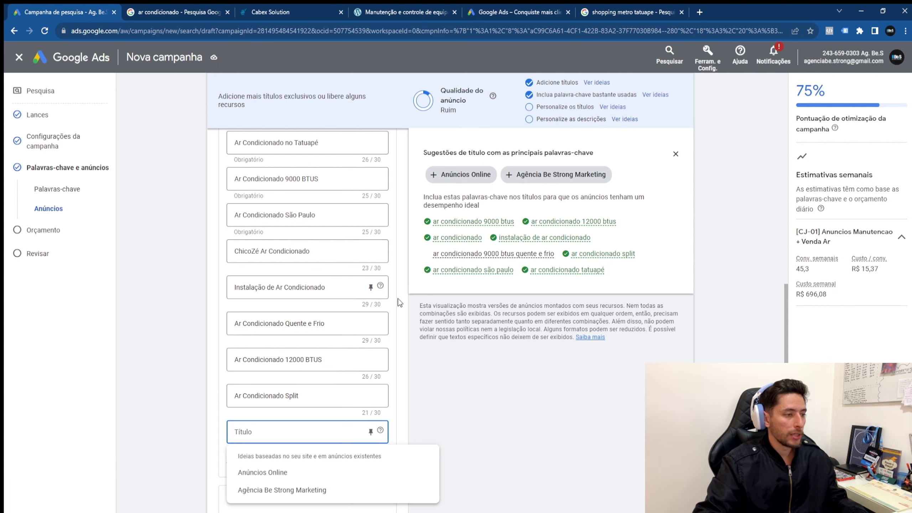
{"action": "left_click", "coordinate": [188, 315]}
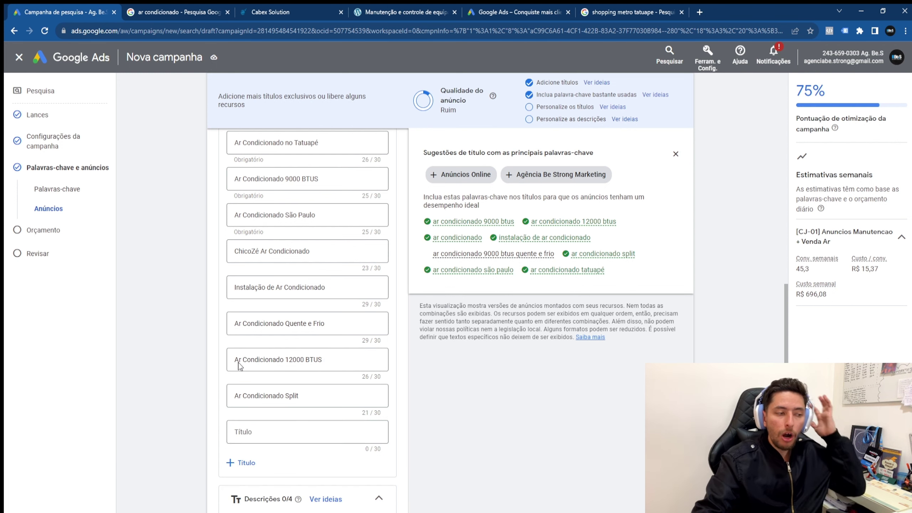
{"action": "left_click", "coordinate": [272, 433]}
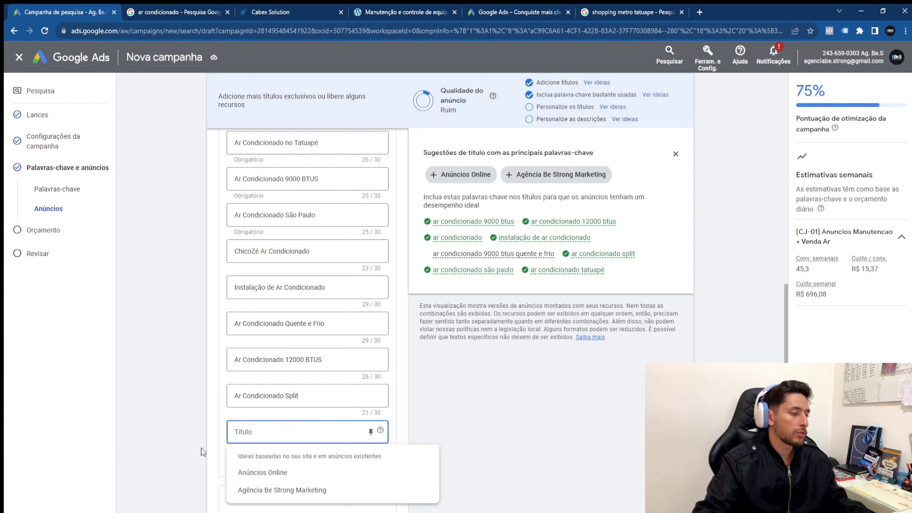
Step: Add headlines 'Sua Casa Geladinha' and 'Temperatura Ambiente Ótima para o Verão', fixing the 'par ao' typo
{"action": "left_click", "coordinate": [262, 436]}
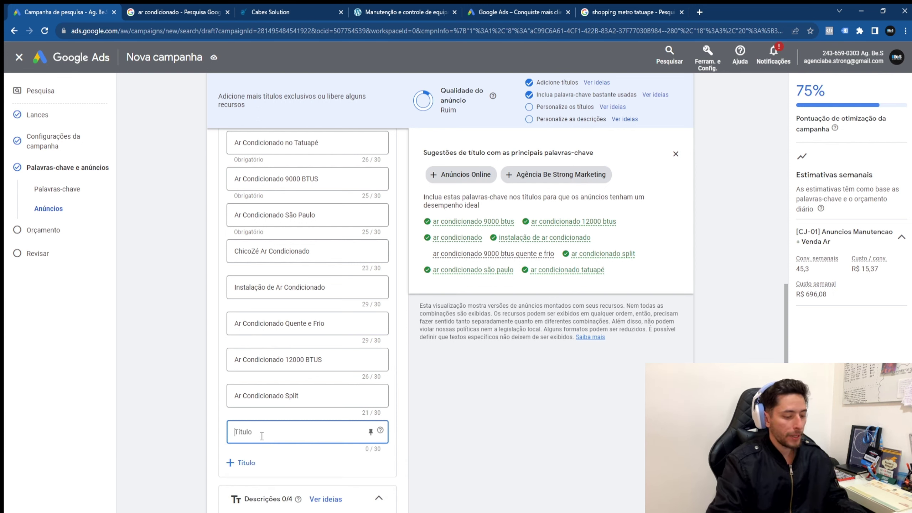
{"action": "type", "text": "Sua Cas"}
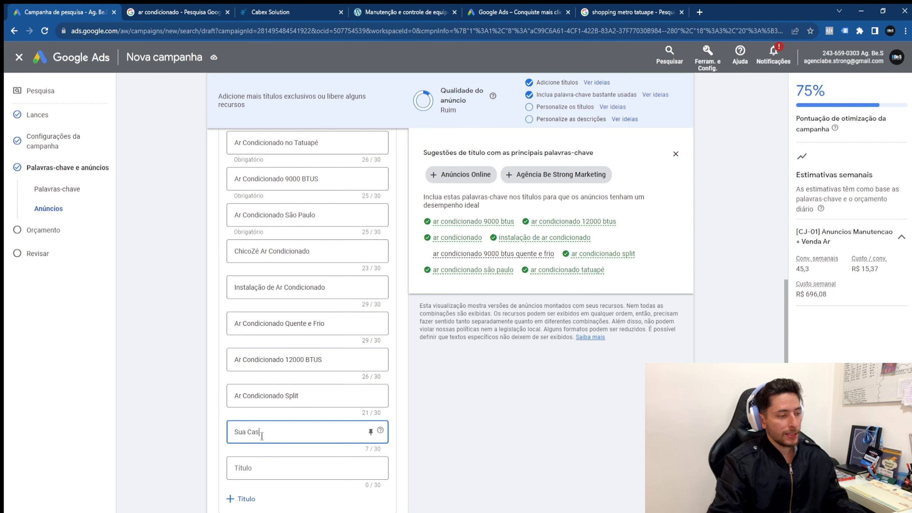
{"action": "type", "text": "a Geladinha"}
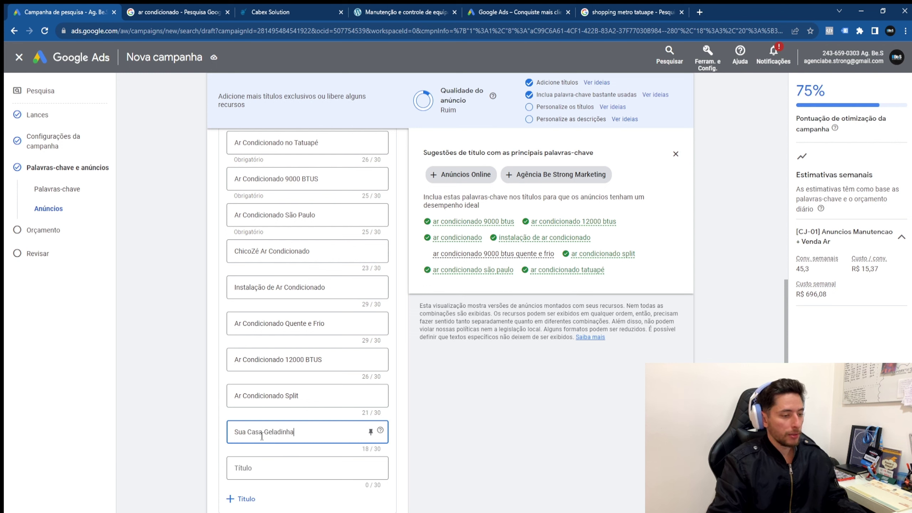
{"action": "key", "text": "Tab"}
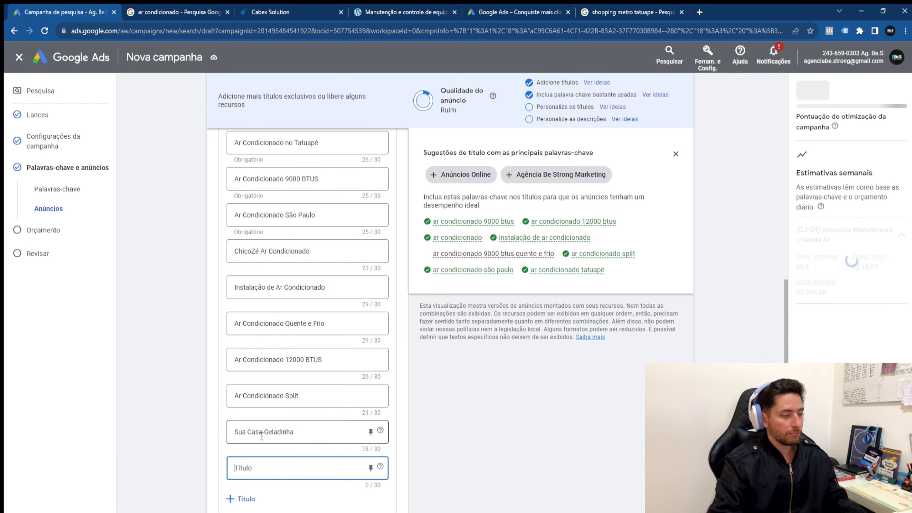
{"action": "type", "text": "Temperatura "}
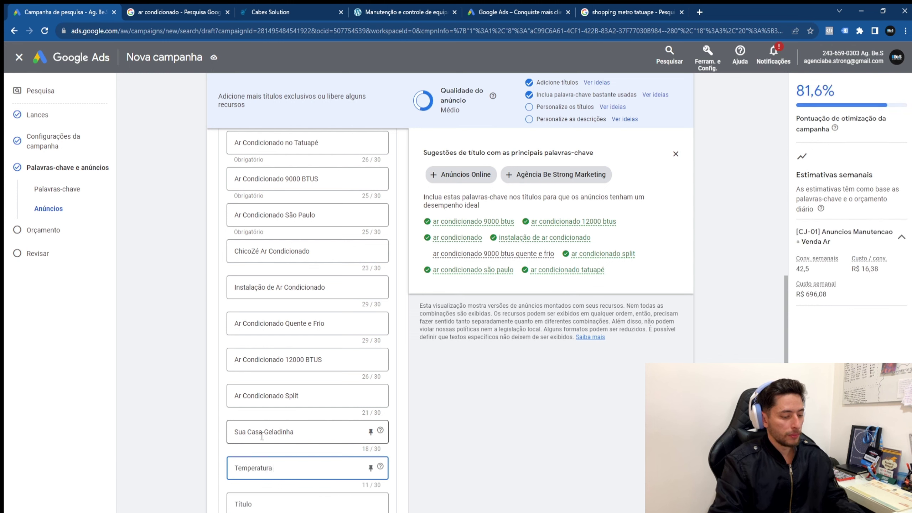
{"action": "type", "text": "Ambient"}
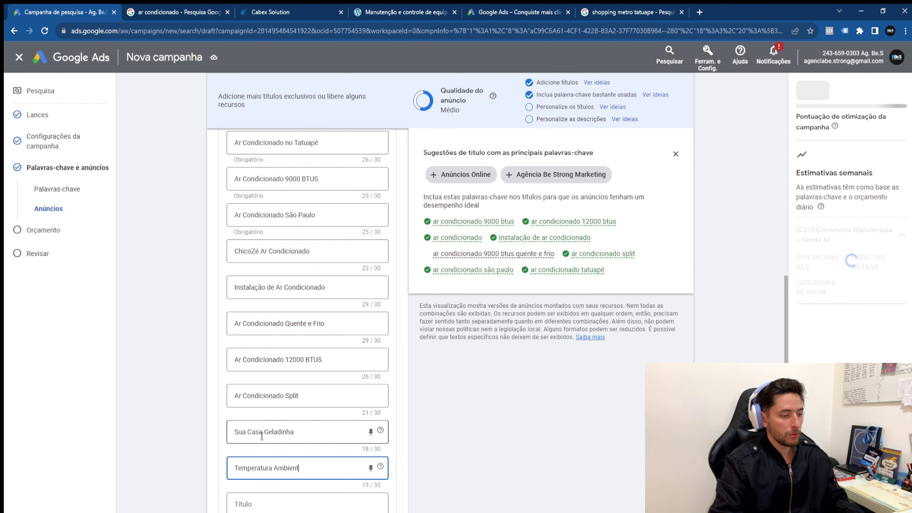
{"action": "key", "text": "BackSpace"}
{"action": "key", "text": "BackSpace"}
{"action": "key", "text": "BackSpace"}
{"action": "key", "text": "BackSpace"}
{"action": "key", "text": "BackSpace"}
{"action": "key", "text": "BackSpace"}
{"action": "key", "text": "BackSpace"}
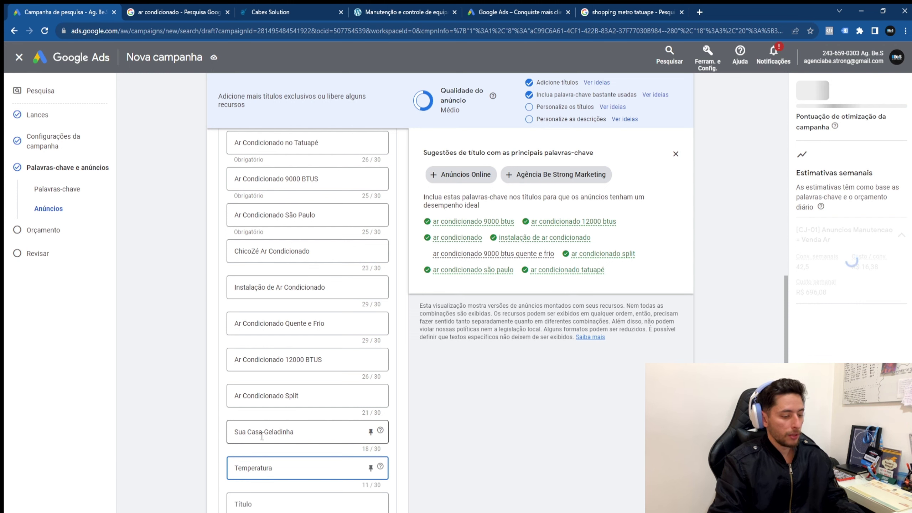
{"action": "type", "text": "Ótima p"}
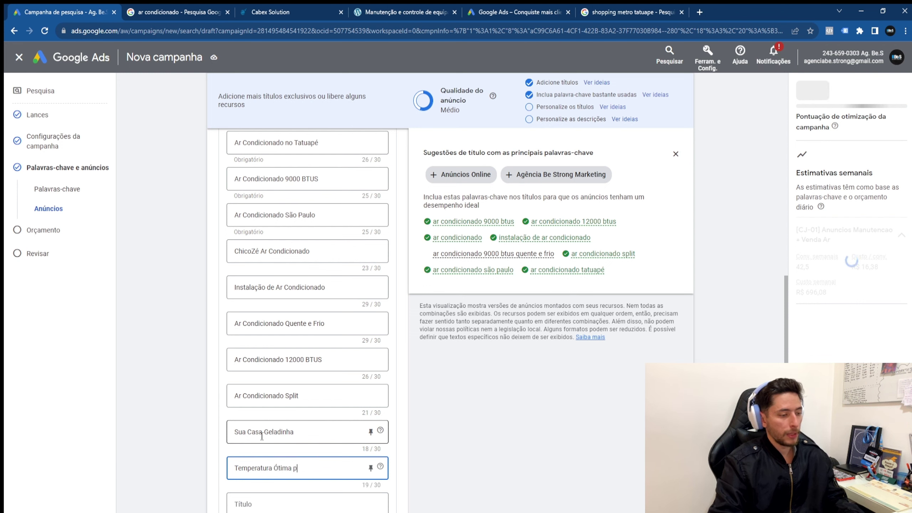
{"action": "type", "text": "ar ao Verão"}
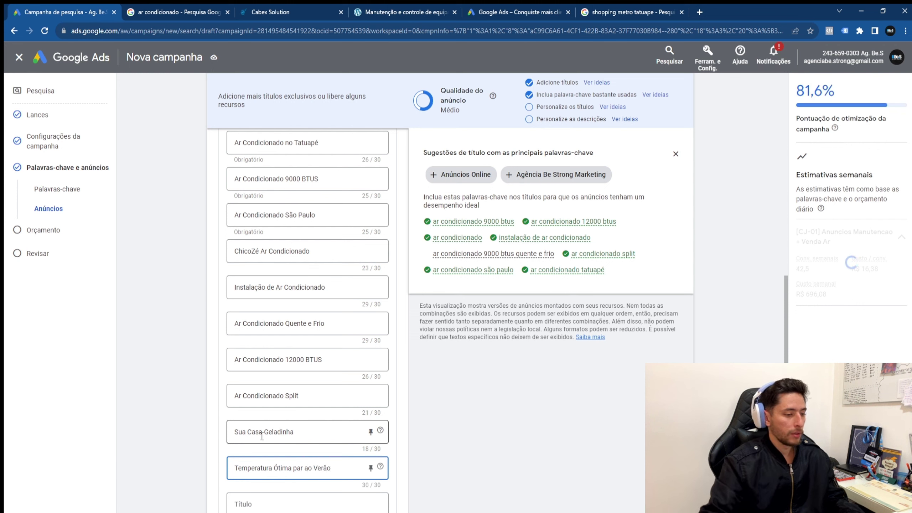
{"action": "key", "text": "Tab"}
{"action": "scroll", "coordinate": [293, 431], "scroll_direction": "down", "scroll_amount": 1}
{"action": "left_click", "coordinate": [310, 419]}
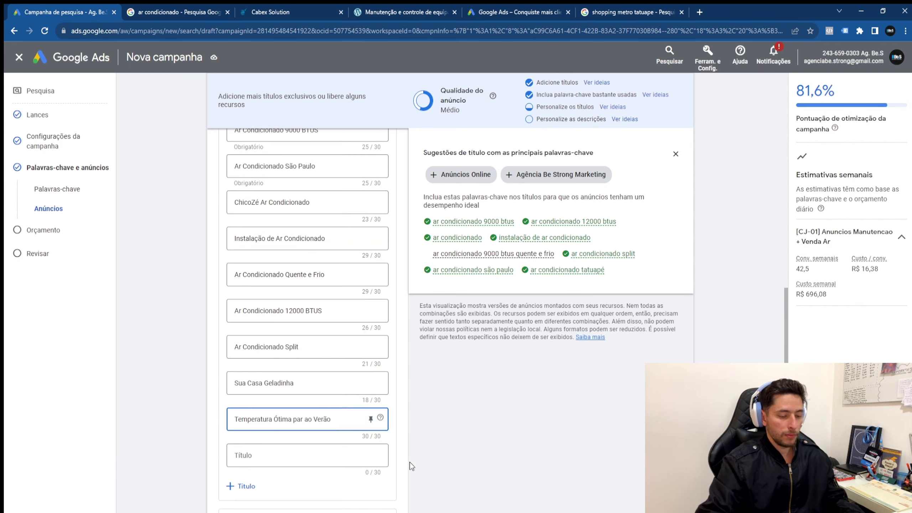
{"action": "key", "text": "BackSpace"}
{"action": "left_click", "coordinate": [307, 419]}
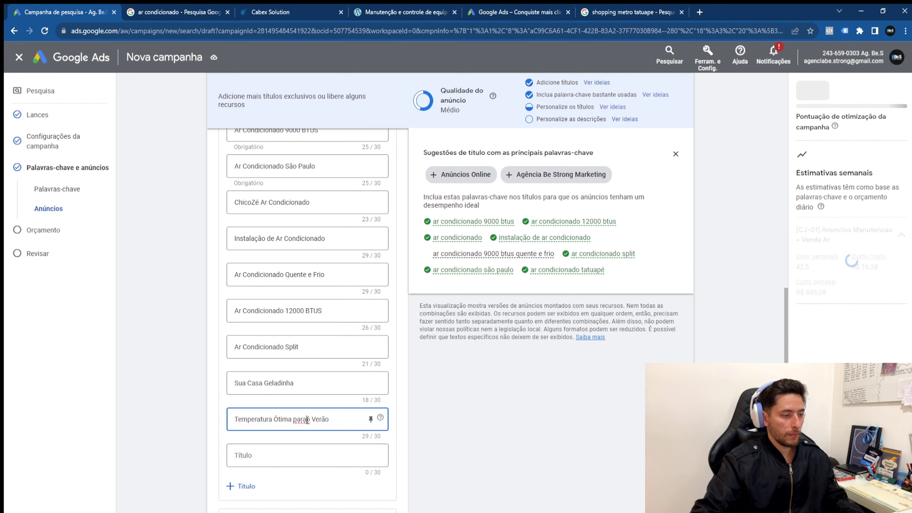
Step: Add the headline 'Não Passe Mais Calor', trimming the extra words to fit 30 characters
{"action": "left_click", "coordinate": [297, 456]}
{"action": "type", "text": "Não p"}
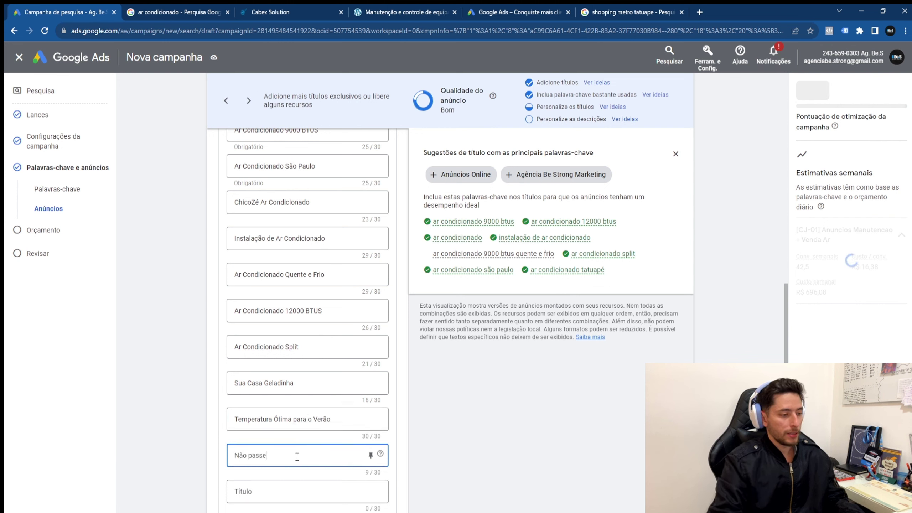
{"action": "key", "text": "BackSpace"}
{"action": "type", "text": "Pas"}
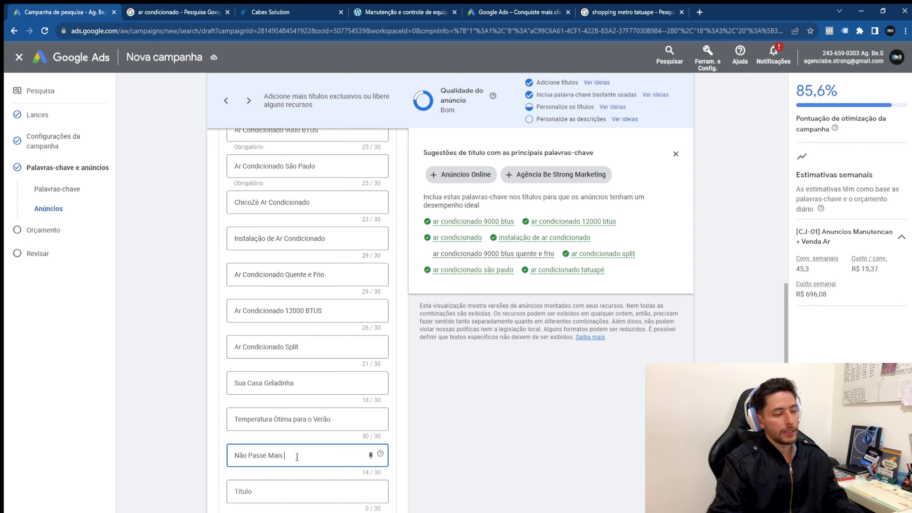
{"action": "type", "text": "se Mais Calor No Seu"}
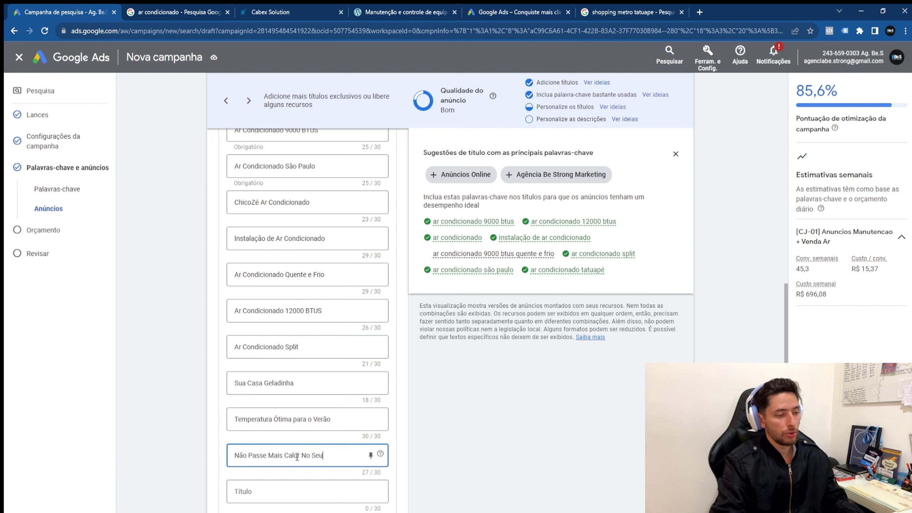
{"action": "type", "text": " Quarto"}
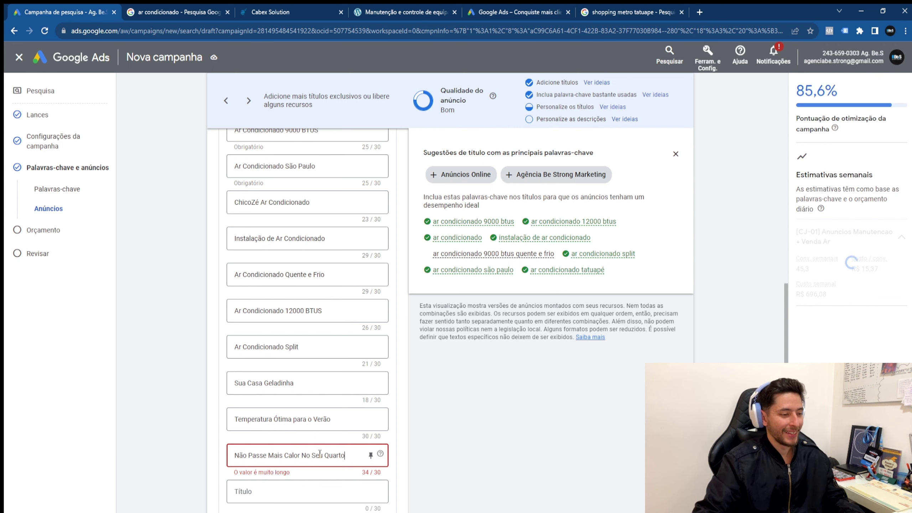
{"action": "left_click_drag", "start_coordinate": [301, 456], "coordinate": [397, 461]}
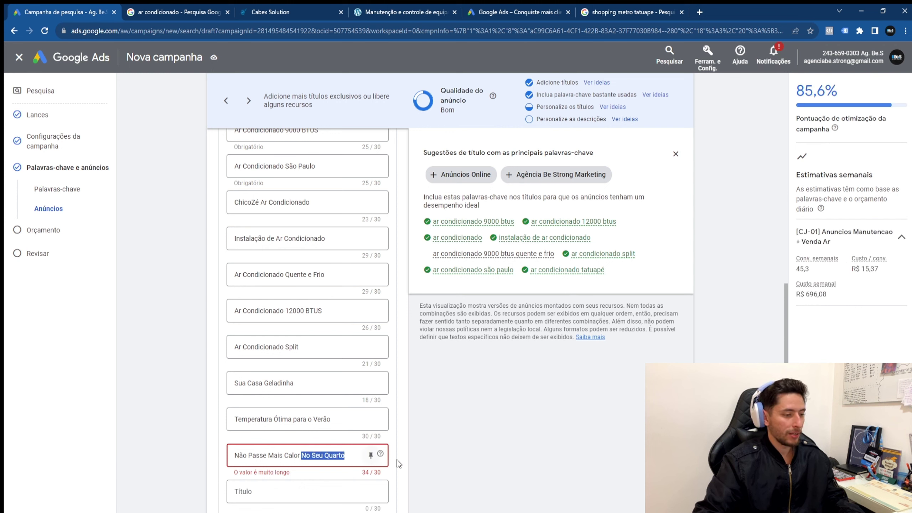
{"action": "key", "text": "BackSpace"}
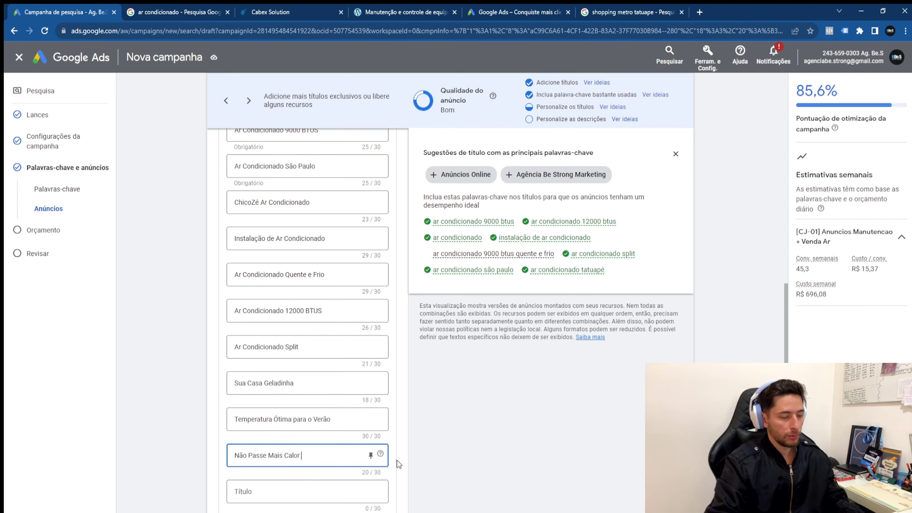
{"action": "type", "text": "Na sua Casa"}
{"action": "key", "text": "BackSpace"}
{"action": "key", "text": "BackSpace"}
{"action": "key", "text": "BackSpace"}
{"action": "key", "text": "BackSpace"}
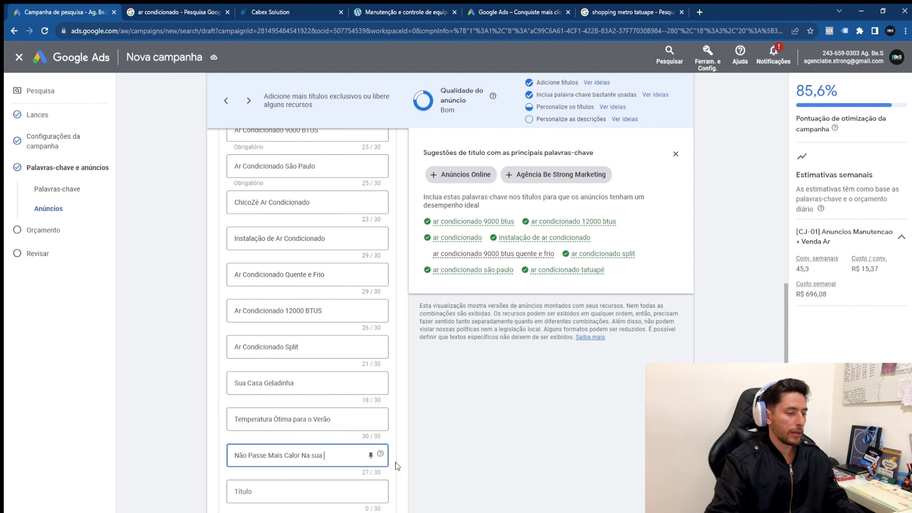
{"action": "key", "text": "BackSpace"}
{"action": "key", "text": "BackSpace"}
{"action": "key", "text": "BackSpace"}
{"action": "key", "text": "BackSpace"}
{"action": "key", "text": "BackSpace"}
{"action": "key", "text": "BackSpace"}
{"action": "key", "text": "BackSpace"}
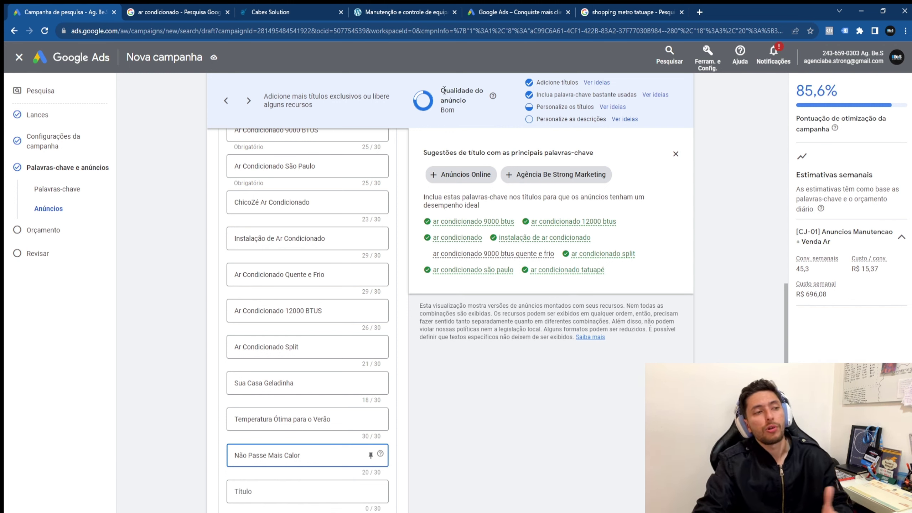
Step: Highlight the ad quality rating, now showing Bom
{"action": "triple_click", "coordinate": [471, 96]}
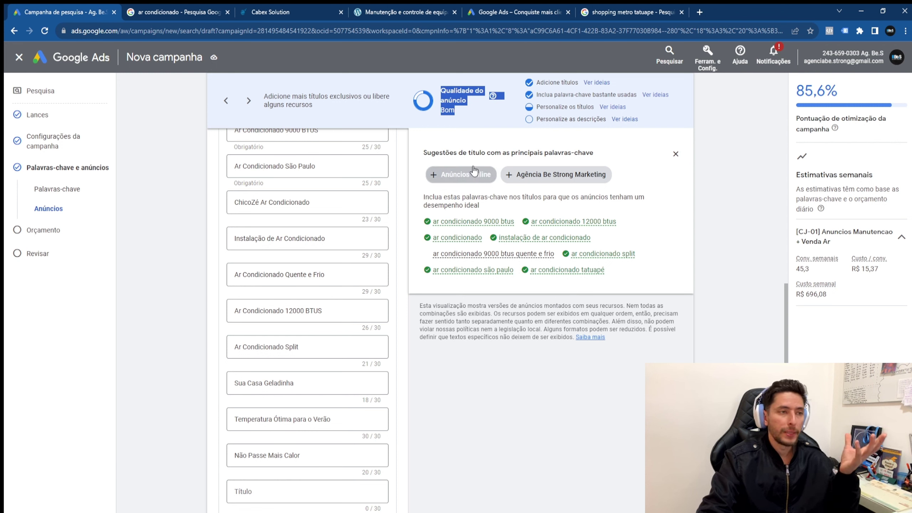
{"action": "left_click", "coordinate": [454, 113]}
{"action": "left_click_drag", "start_coordinate": [445, 105], "coordinate": [444, 88]}
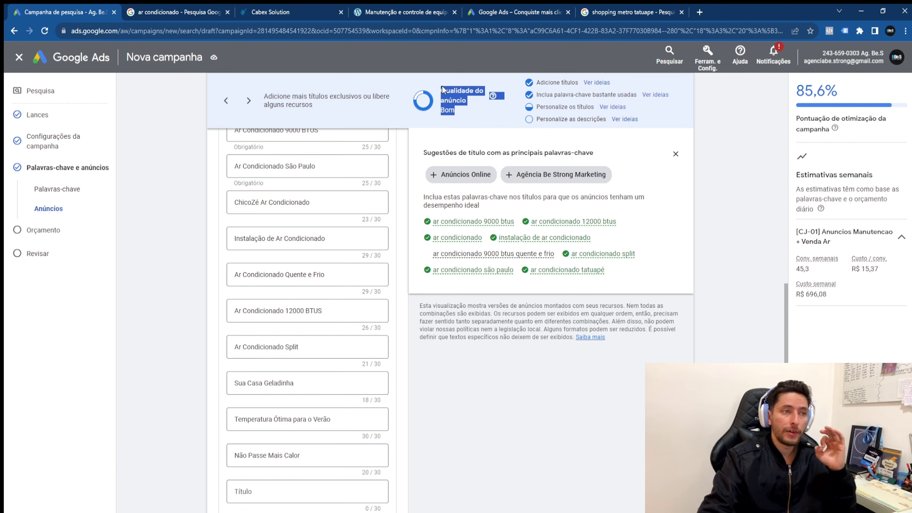
{"action": "left_click", "coordinate": [453, 100]}
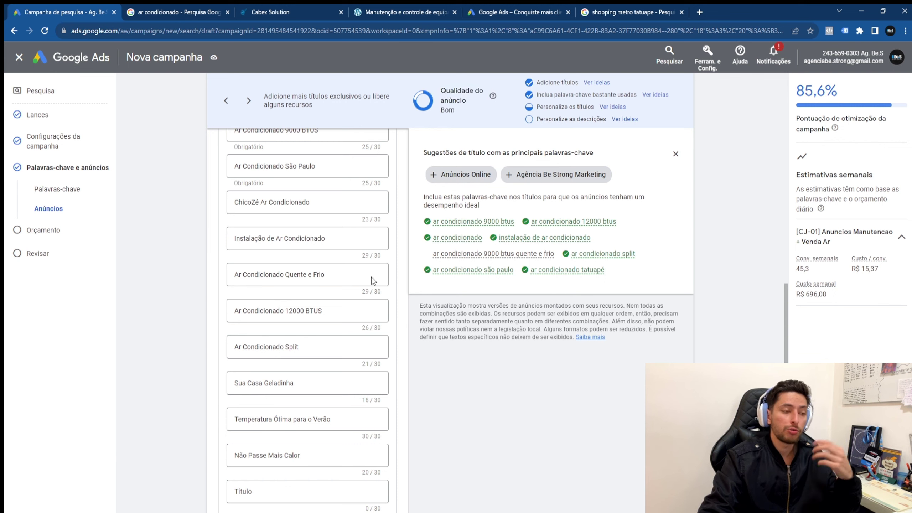
Step: Enter the first description 'Empresa a mais de 10 anos no mercado de ar condicionado. Instalação, venda e manutenção.'
{"action": "scroll", "coordinate": [289, 433], "scroll_direction": "down", "scroll_amount": 5}
{"action": "left_click", "coordinate": [325, 392]}
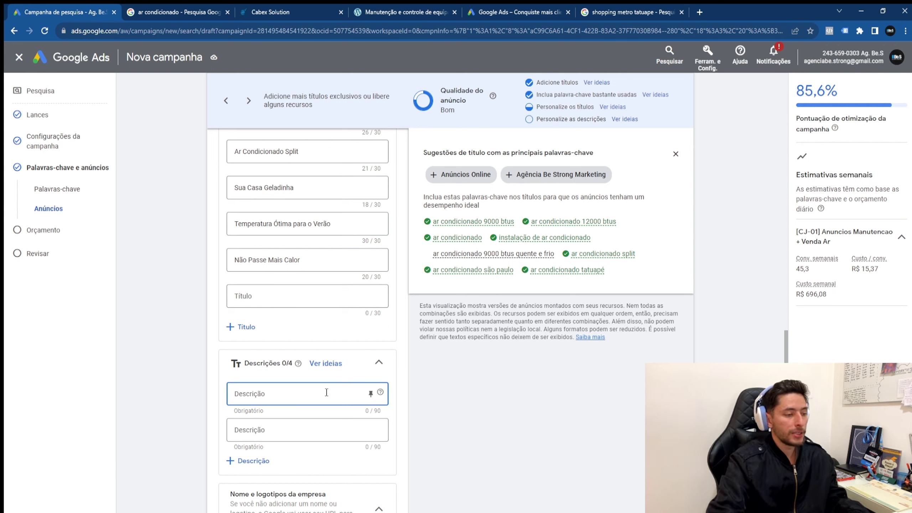
{"action": "type", "text": "Empresa"}
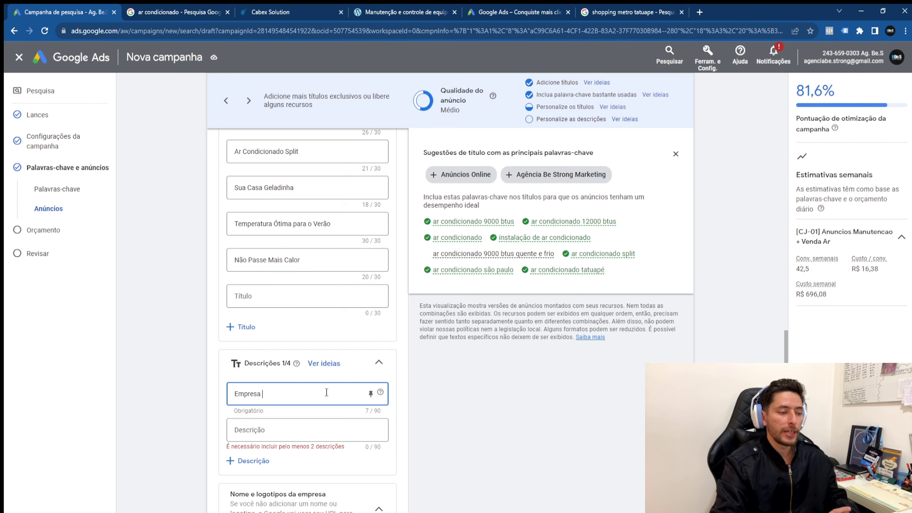
{"action": "key", "text": "ctrl+a"}
{"action": "type", "text": "Em"}
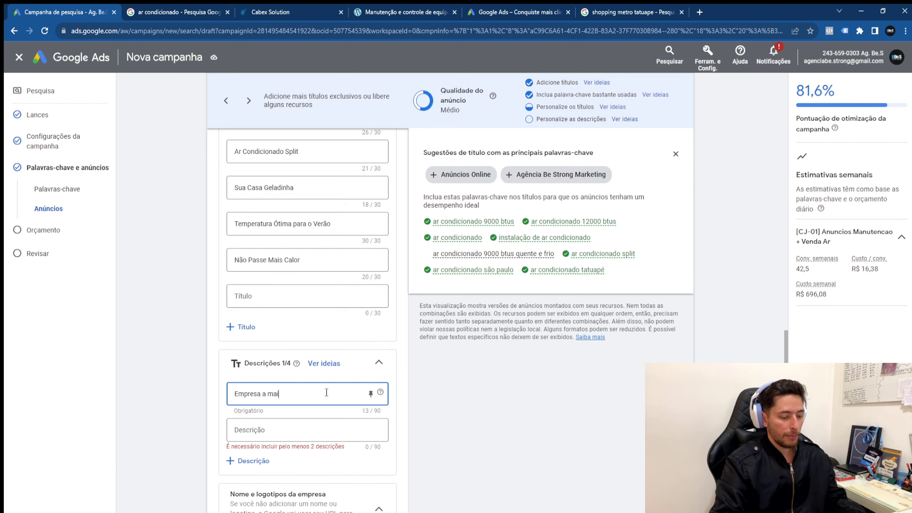
{"action": "type", "text": "s de 10 anos no mer"}
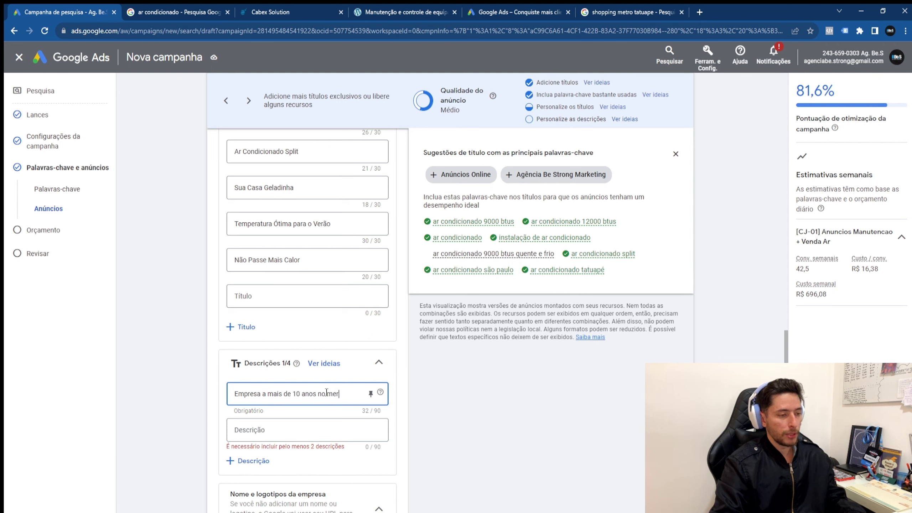
{"action": "type", "text": "cad"}
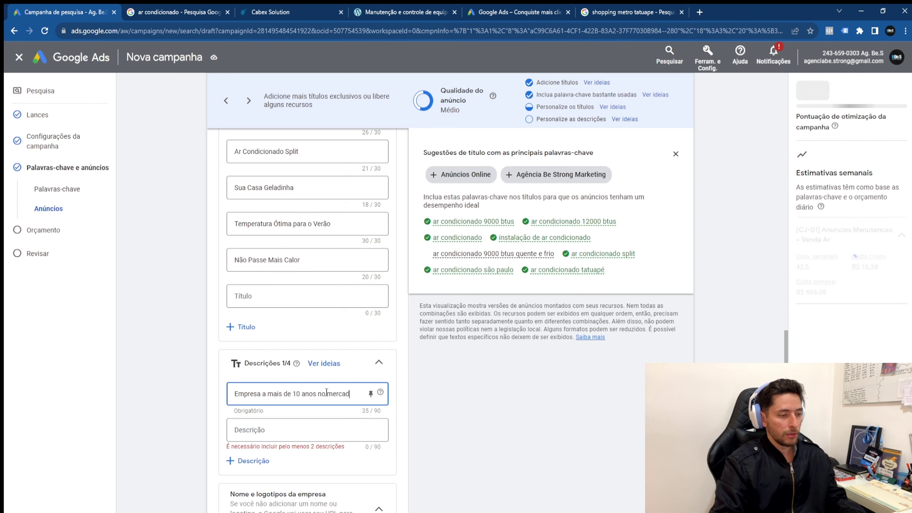
{"action": "type", "text": "o de ar condiciona"}
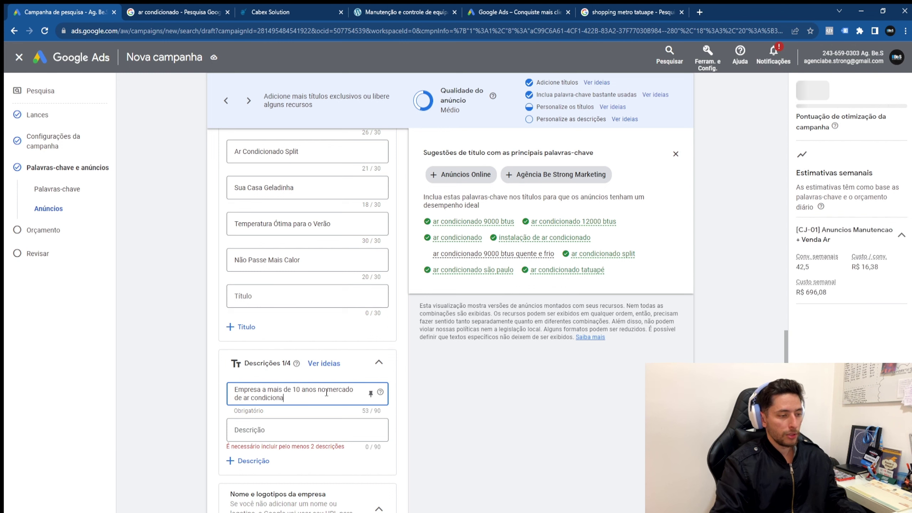
{"action": "type", "text": "do,. Instalação,"}
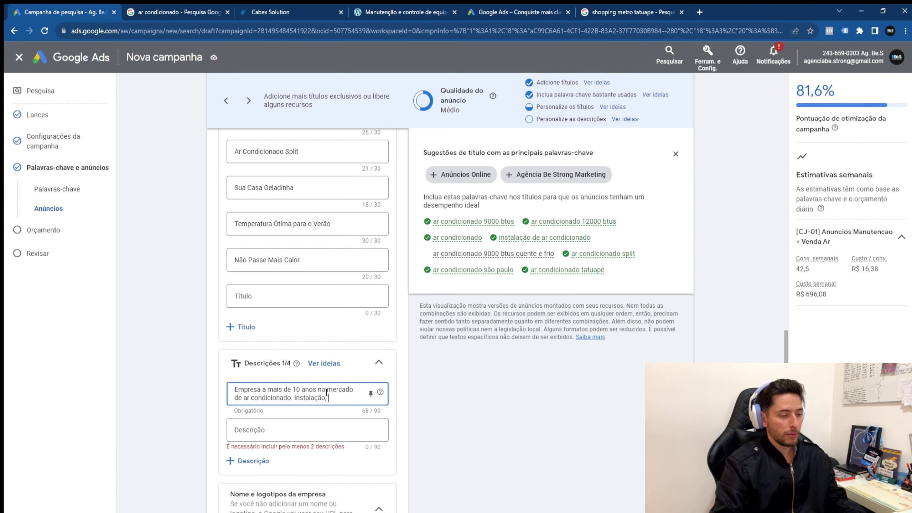
{"action": "type", "text": " venda e"}
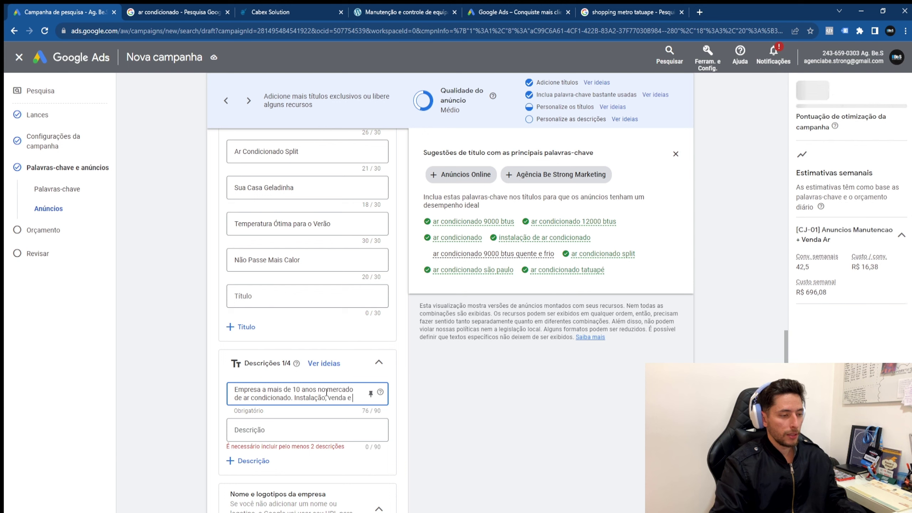
{"action": "type", "text": " manutenção."}
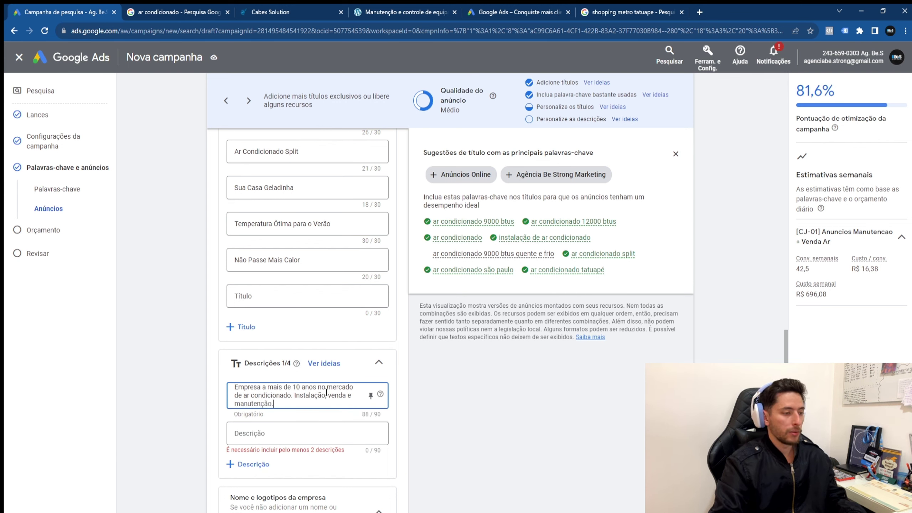
{"action": "left_click", "coordinate": [339, 425]}
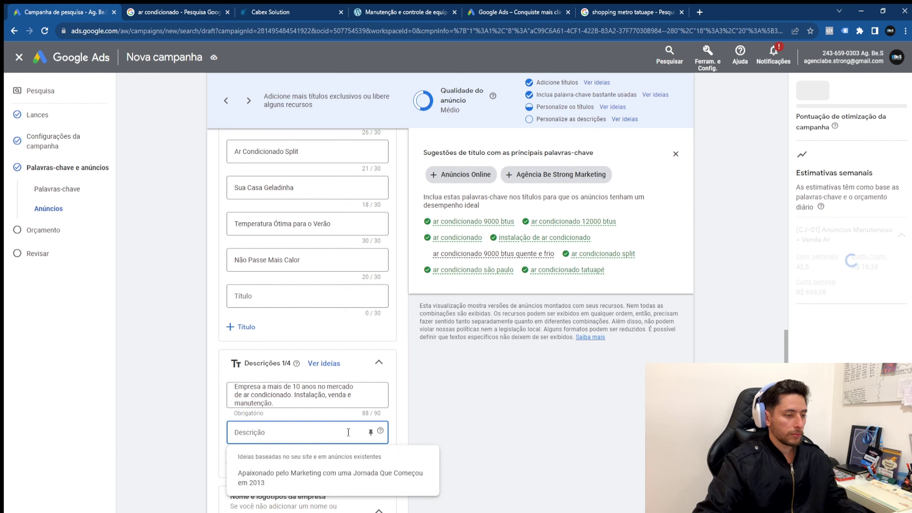
Step: Write the second description about escaping summer heat, ending with the company name and '!' at 90/90
{"action": "type", "text": "Su"}
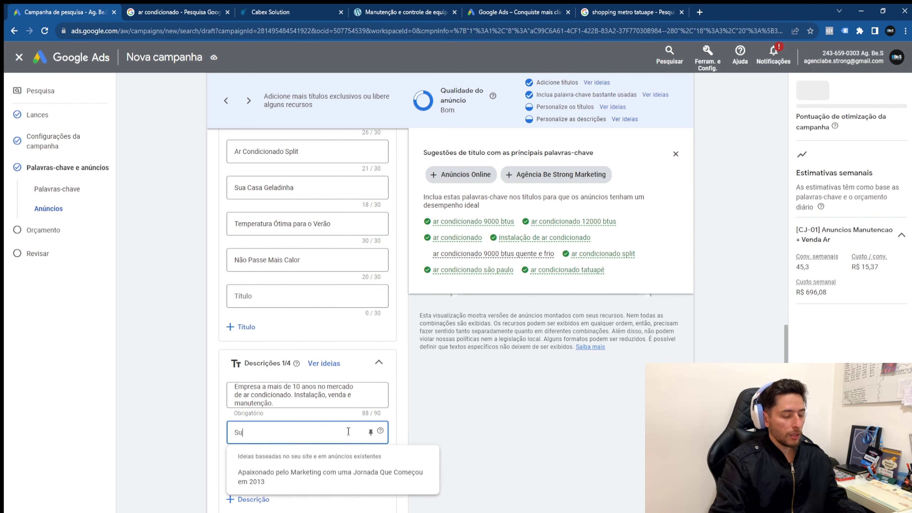
{"action": "type", "text": "a casa"}
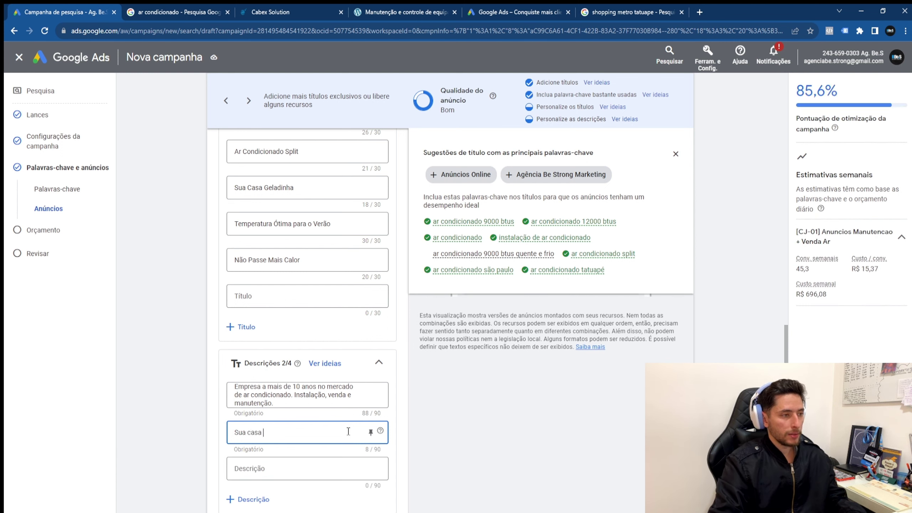
{"action": "type", "text": " nunca mais pr"}
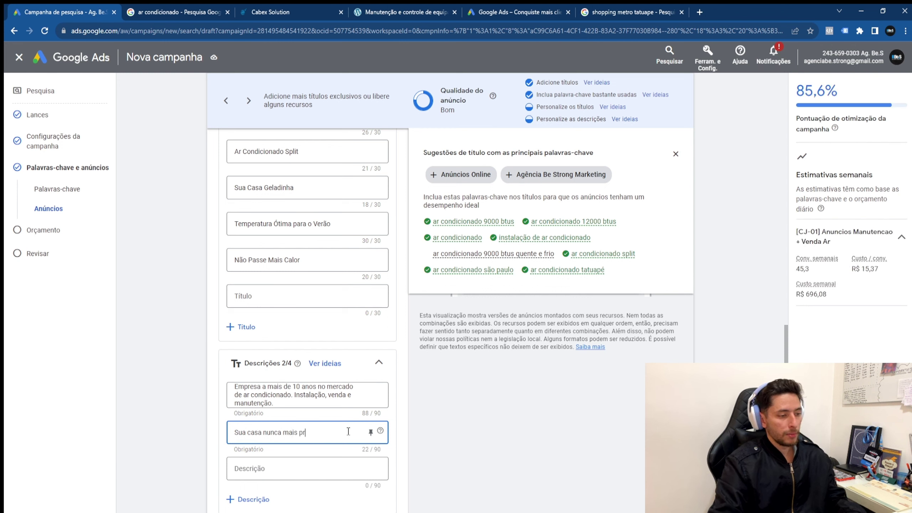
{"action": "type", "text": "ecisa passar"}
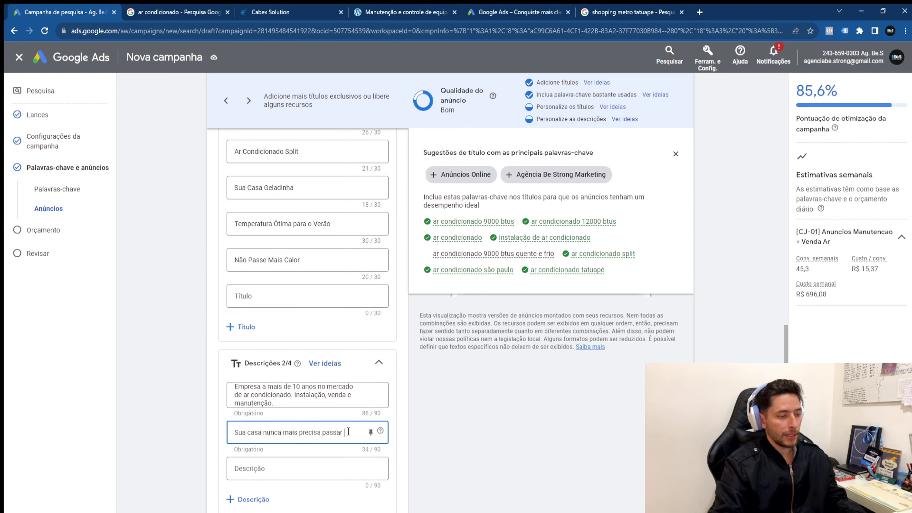
{"action": "type", "text": " pelo calor absoluto do verão. Ar Condic"}
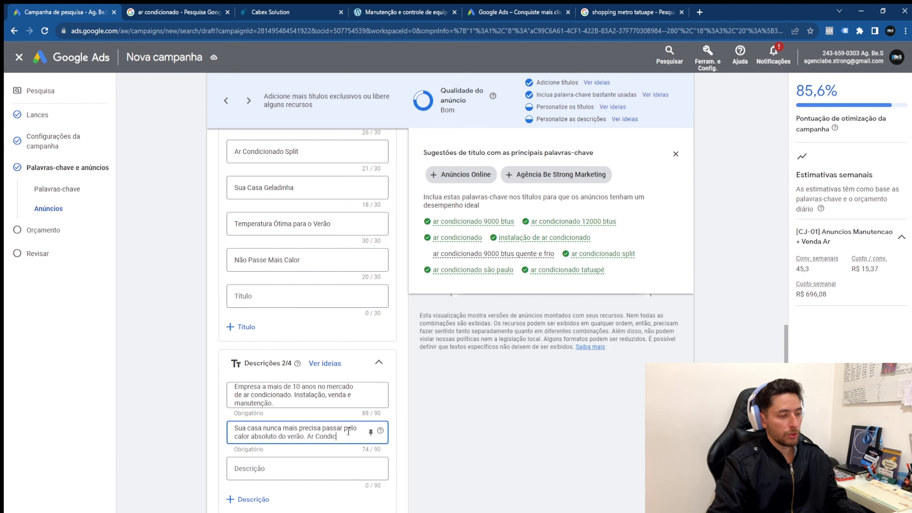
{"action": "type", "text": "ionados"}
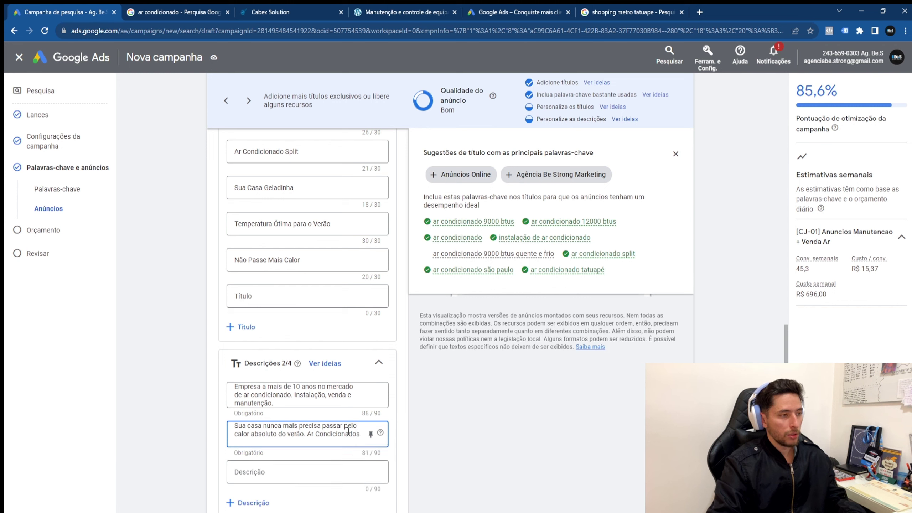
{"action": "type", "text": " Chico"}
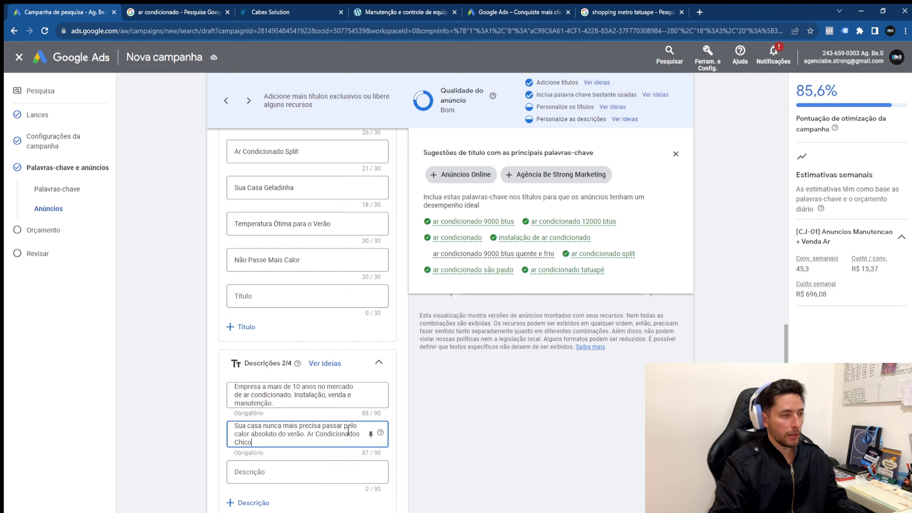
{"action": "type", "text": "Zé"}
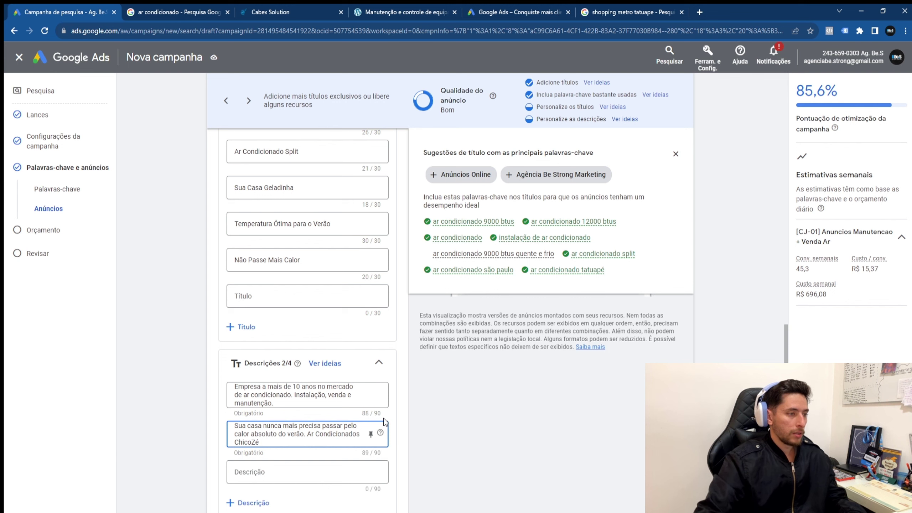
{"action": "scroll", "coordinate": [332, 258], "scroll_direction": "up", "scroll_amount": 1}
{"action": "scroll", "coordinate": [302, 188], "scroll_direction": "up", "scroll_amount": 2}
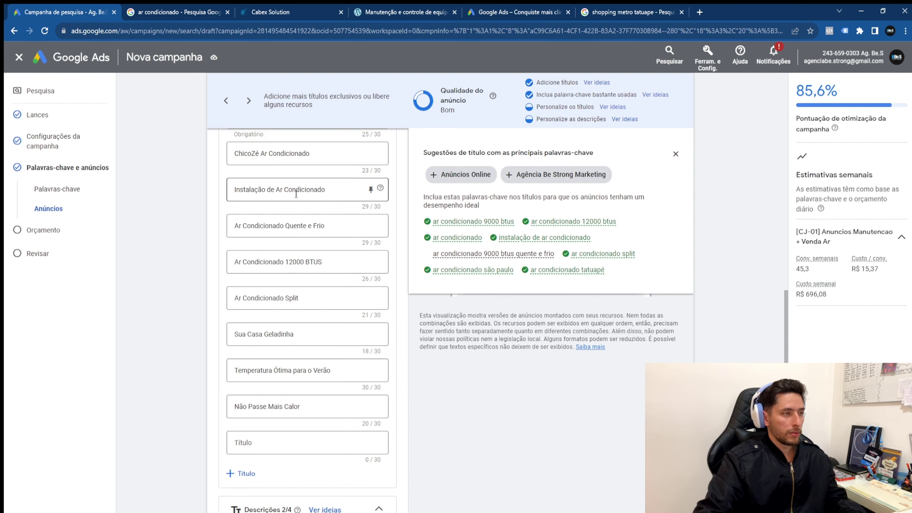
{"action": "scroll", "coordinate": [302, 188], "scroll_direction": "down", "scroll_amount": 5}
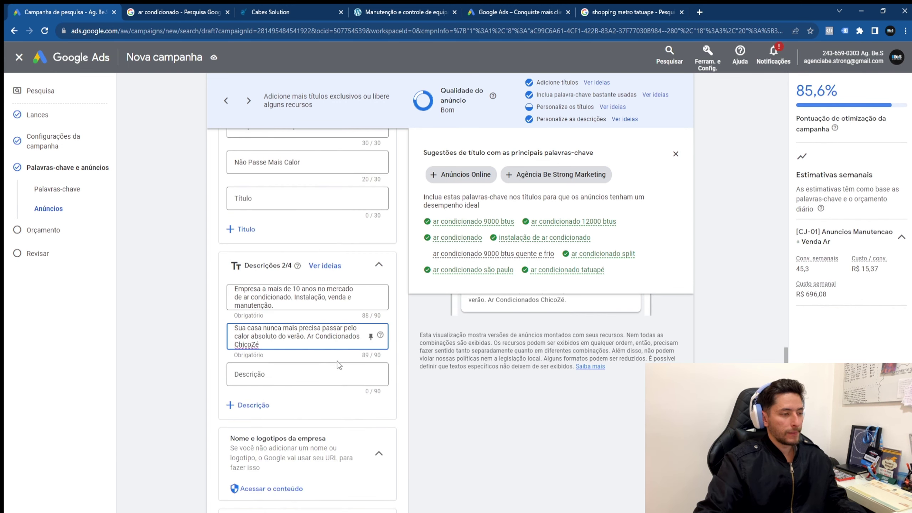
{"action": "type", "text": "!"}
{"action": "left_click", "coordinate": [211, 366]}
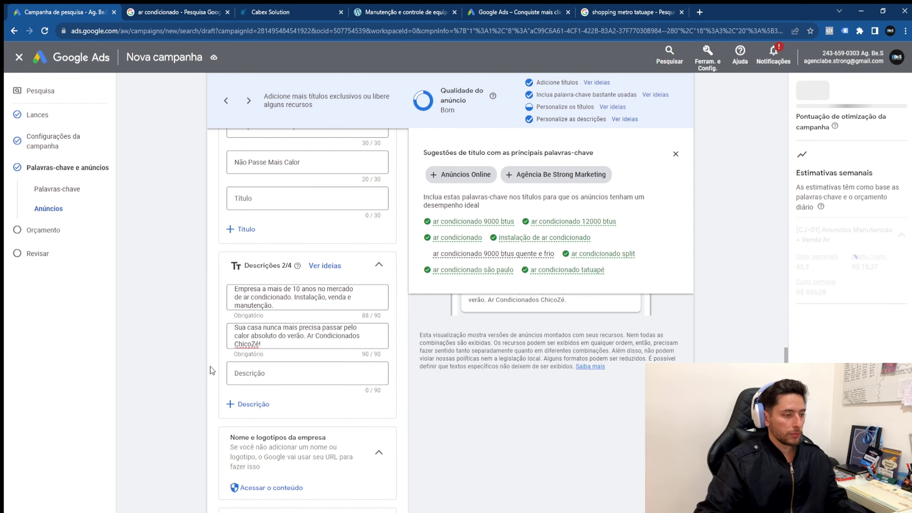
{"action": "double_click", "coordinate": [448, 110]}
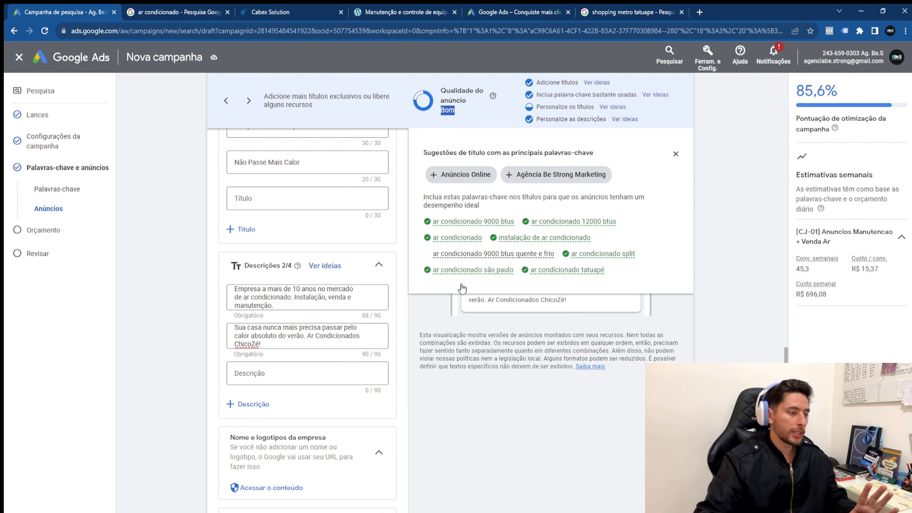
{"action": "scroll", "coordinate": [280, 276], "scroll_direction": "up", "scroll_amount": 3}
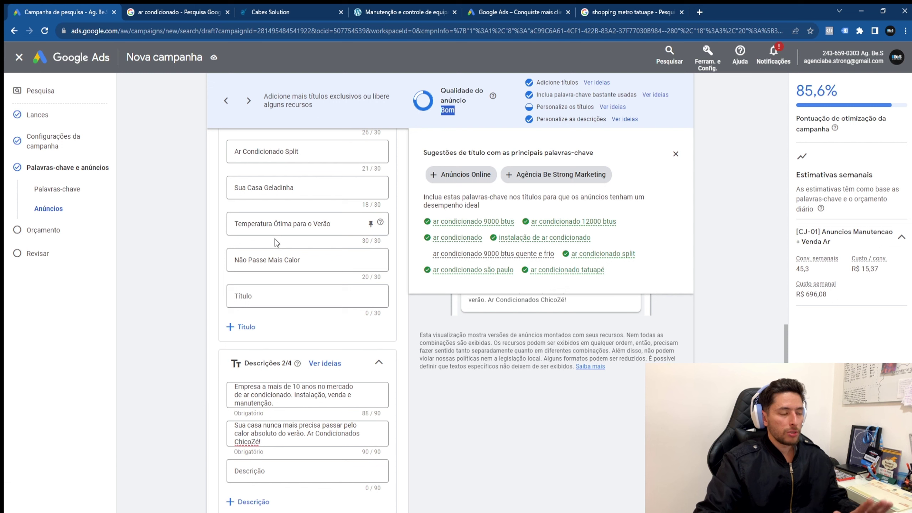
{"action": "scroll", "coordinate": [275, 239], "scroll_direction": "up", "scroll_amount": 10}
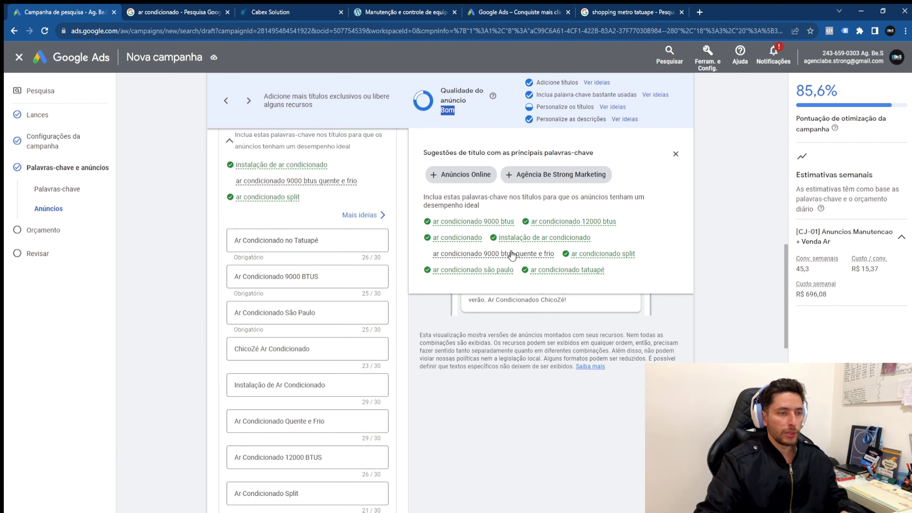
{"action": "scroll", "coordinate": [343, 404], "scroll_direction": "down", "scroll_amount": 15}
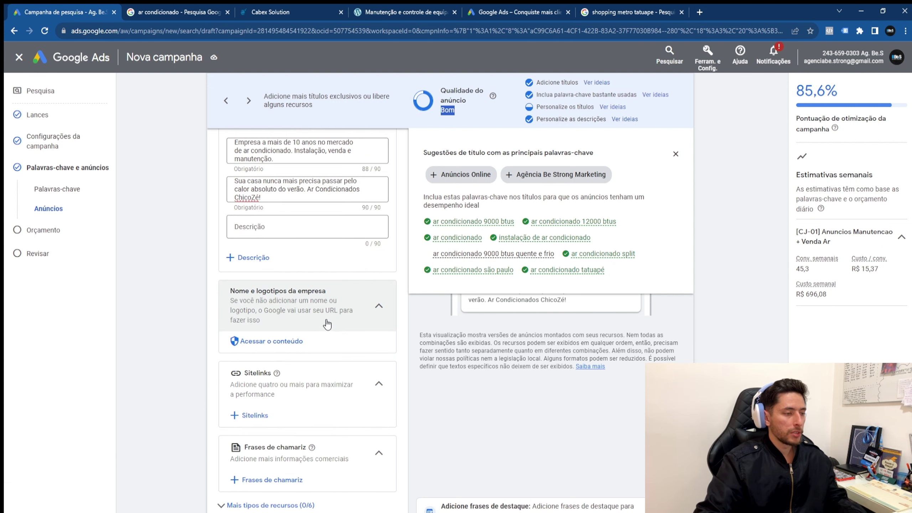
{"action": "scroll", "coordinate": [327, 324], "scroll_direction": "down", "scroll_amount": 1}
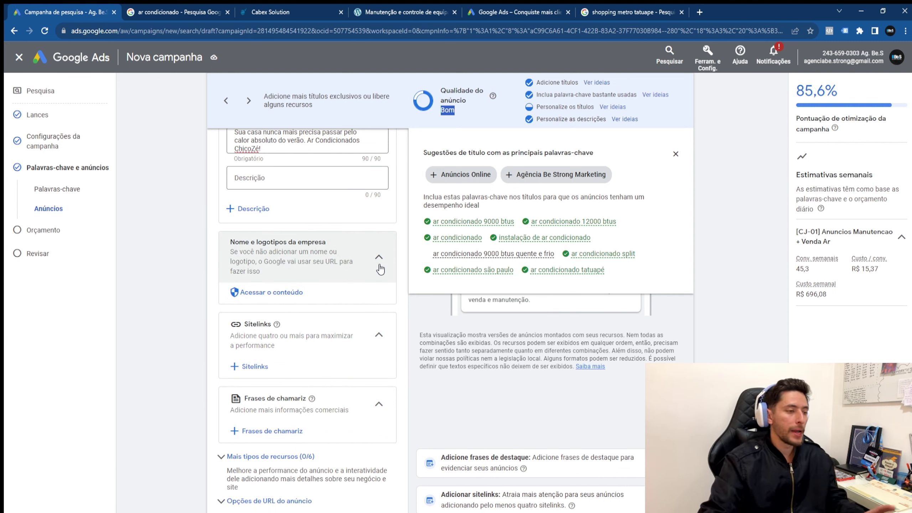
{"action": "left_click_drag", "start_coordinate": [230, 241], "coordinate": [339, 254]}
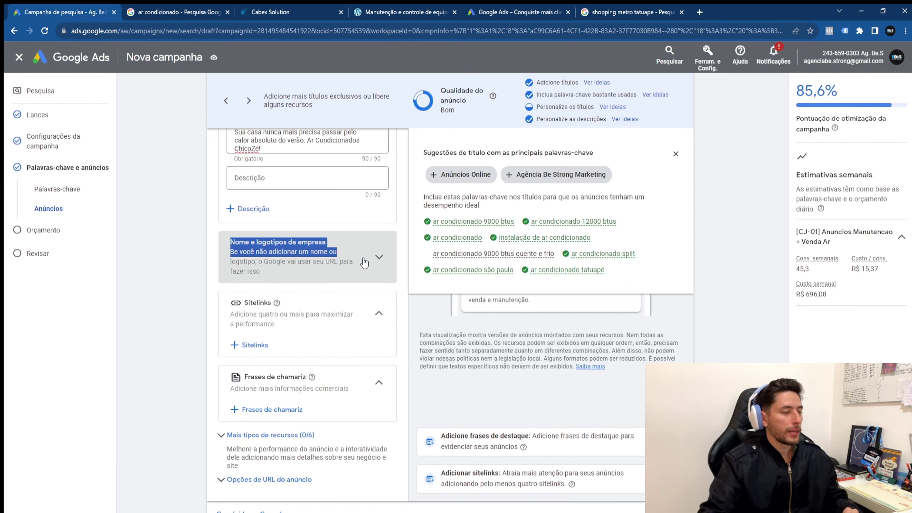
Step: Close the Sitelinks panels without adding sitelinks and open the Frases de chamariz callouts panel
{"action": "left_click", "coordinate": [255, 346]}
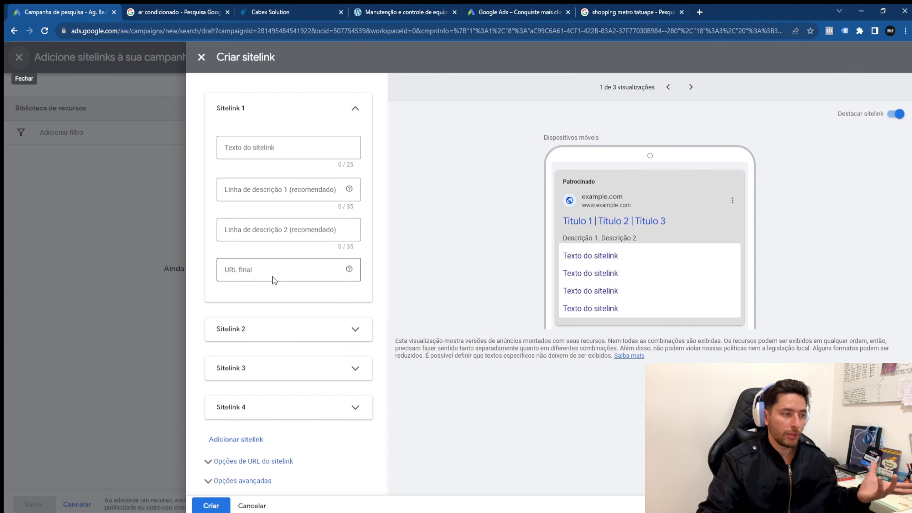
{"action": "left_click", "coordinate": [274, 280]}
{"action": "left_click", "coordinate": [201, 57]}
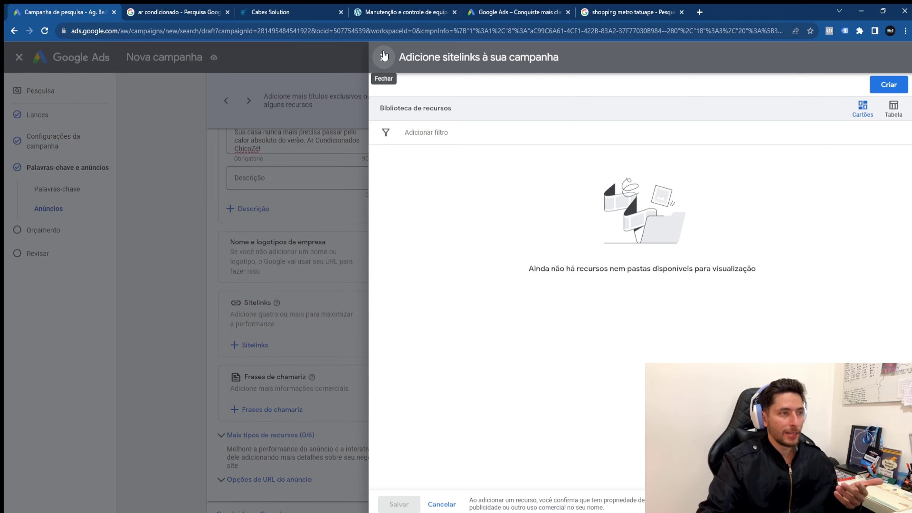
{"action": "left_click", "coordinate": [383, 56]}
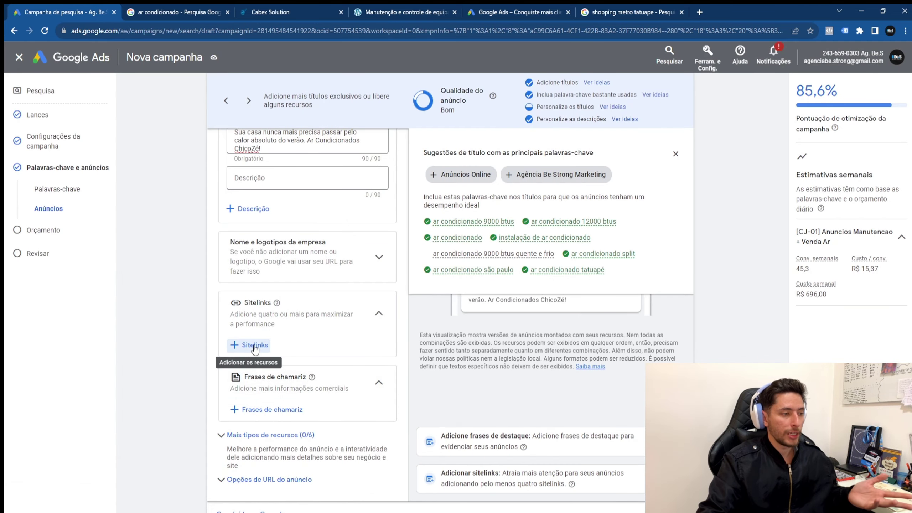
{"action": "left_click", "coordinate": [254, 346]}
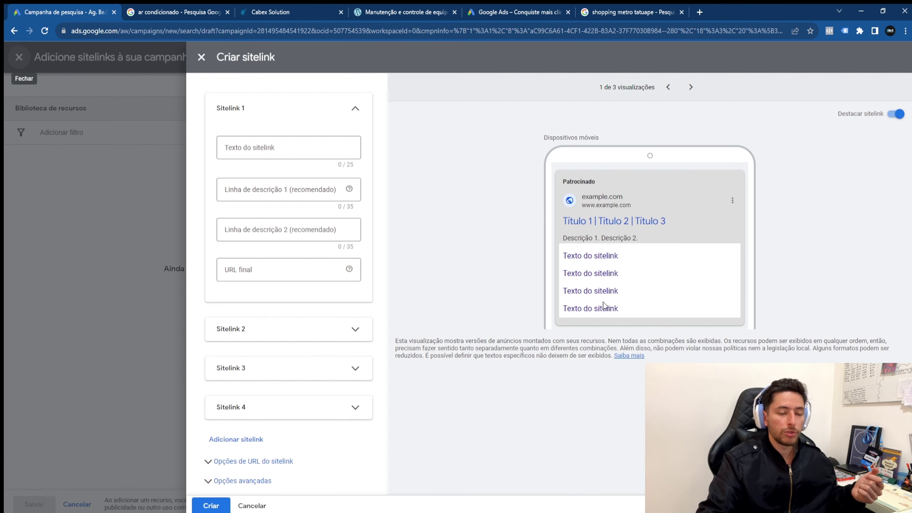
{"action": "left_click", "coordinate": [205, 62]}
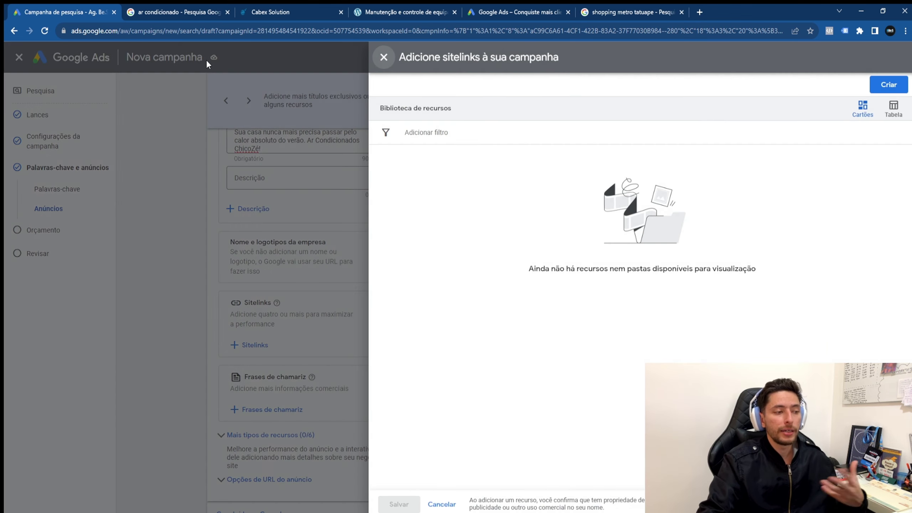
{"action": "left_click", "coordinate": [383, 57]}
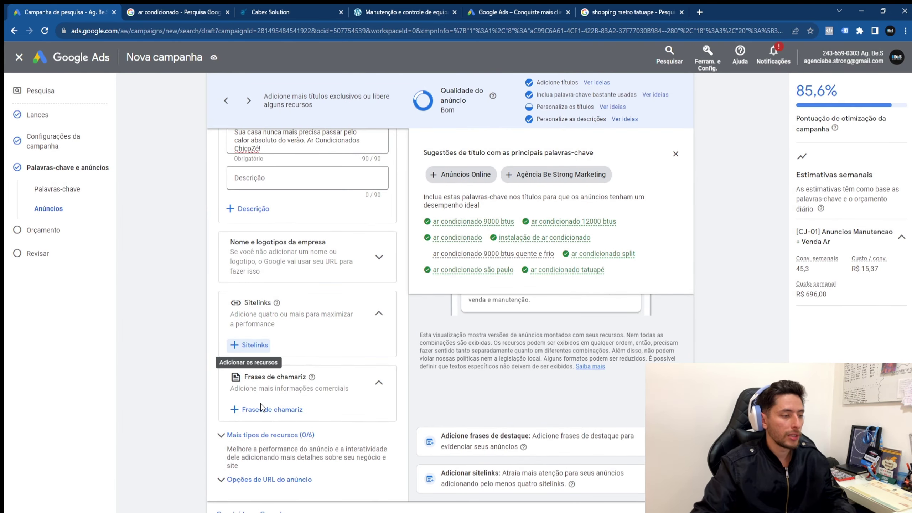
{"action": "left_click", "coordinate": [272, 409]}
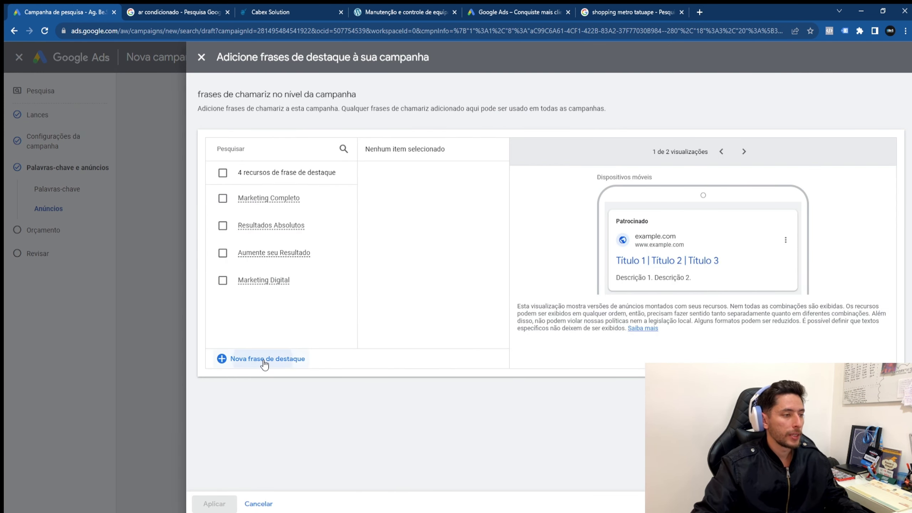
Step: Start a new callout set with 'Ar condicionado' and 'Manutenção e Instalação'
{"action": "left_click", "coordinate": [266, 358]}
{"action": "left_click", "coordinate": [280, 168]}
{"action": "type", "text": "Ar"}
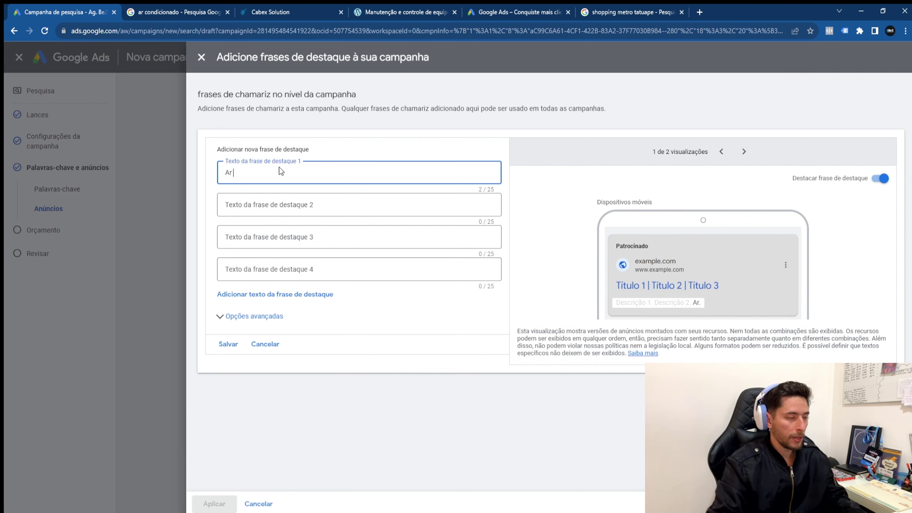
{"action": "type", "text": " condicionado"}
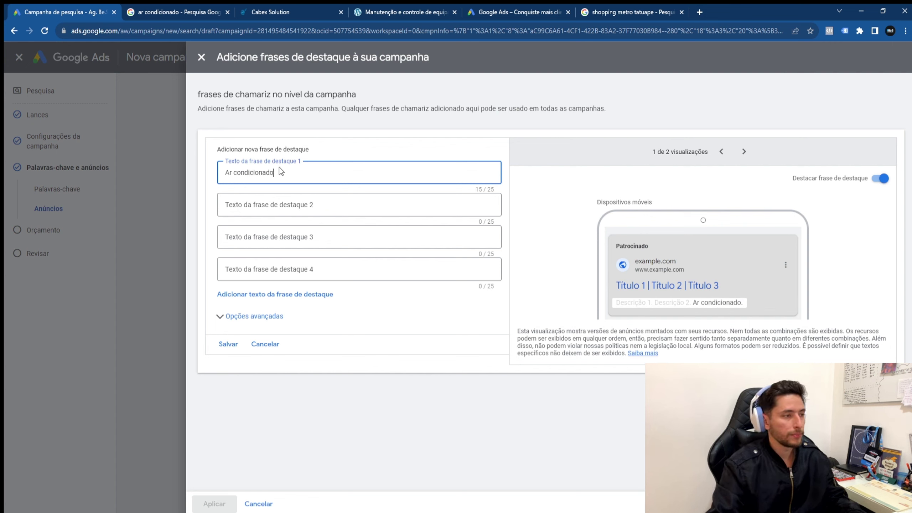
{"action": "left_click", "coordinate": [332, 209]}
{"action": "type", "text": "A"}
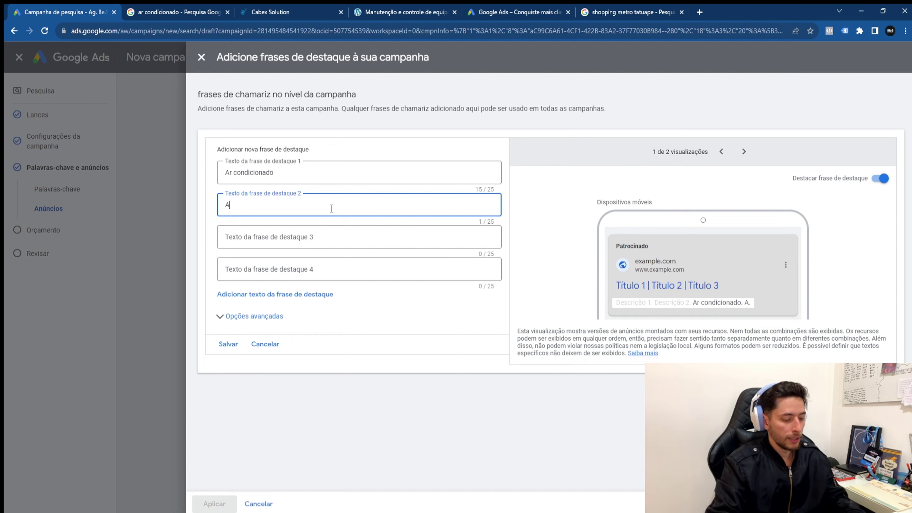
{"action": "type", "text": "Manutenção de "}
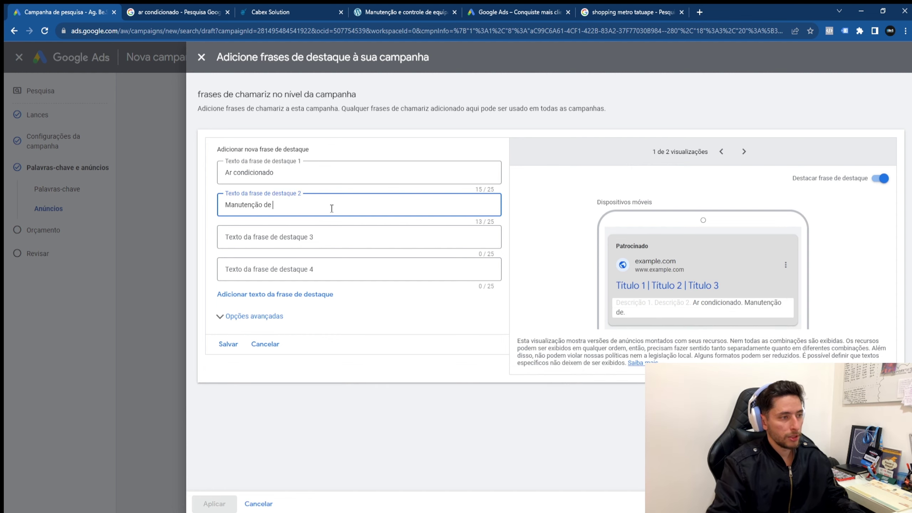
{"action": "type", "text": "Ar Condicionado"}
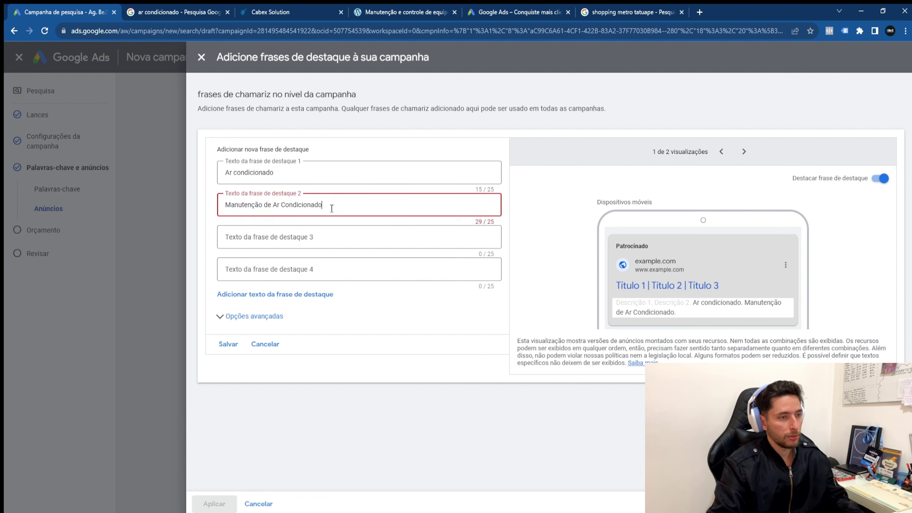
{"action": "key", "text": "BackSpace"}
{"action": "key", "text": "BackSpace"}
{"action": "key", "text": "BackSpace"}
{"action": "key", "text": "BackSpace"}
{"action": "key", "text": "BackSpace"}
{"action": "key", "text": "BackSpace"}
{"action": "key", "text": "BackSpace"}
{"action": "key", "text": "BackSpace"}
{"action": "key", "text": "BackSpace"}
{"action": "key", "text": "BackSpace"}
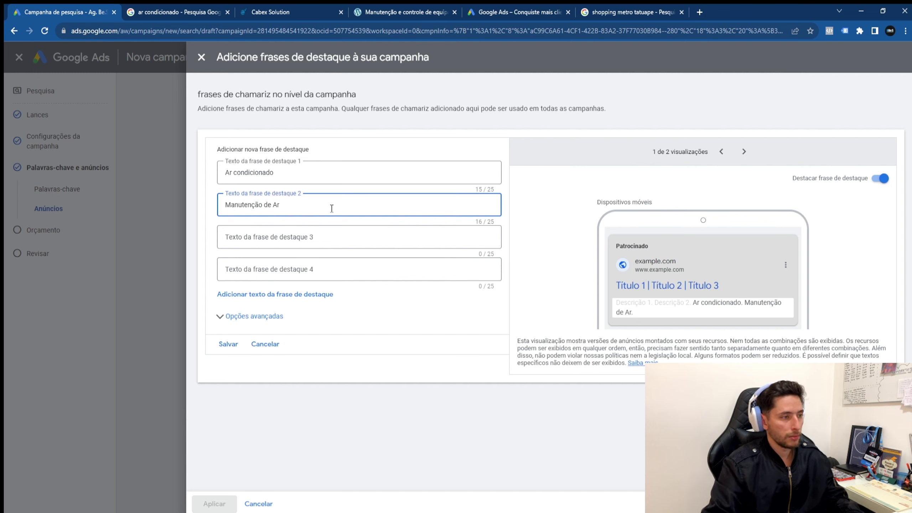
{"action": "key", "text": "BackSpace"}
{"action": "key", "text": "BackSpace"}
{"action": "key", "text": "BackSpace"}
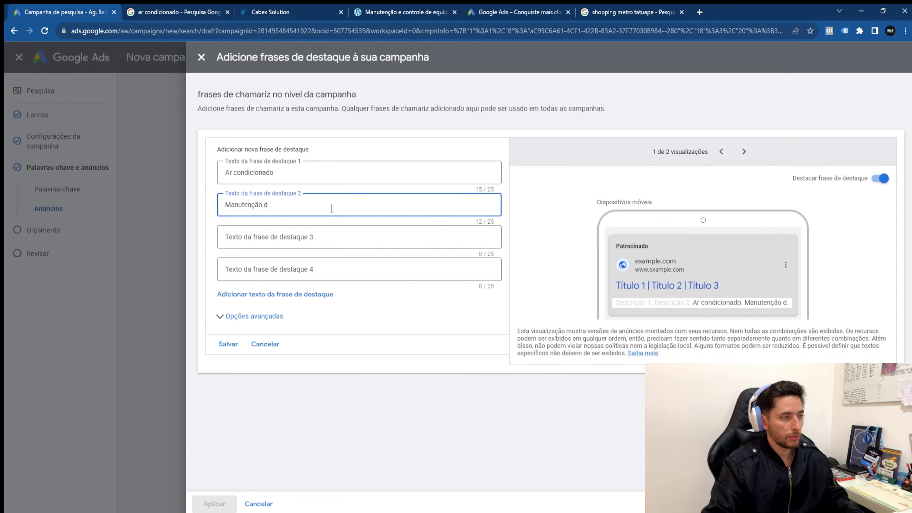
{"action": "type", "text": "Ar Condicionado"}
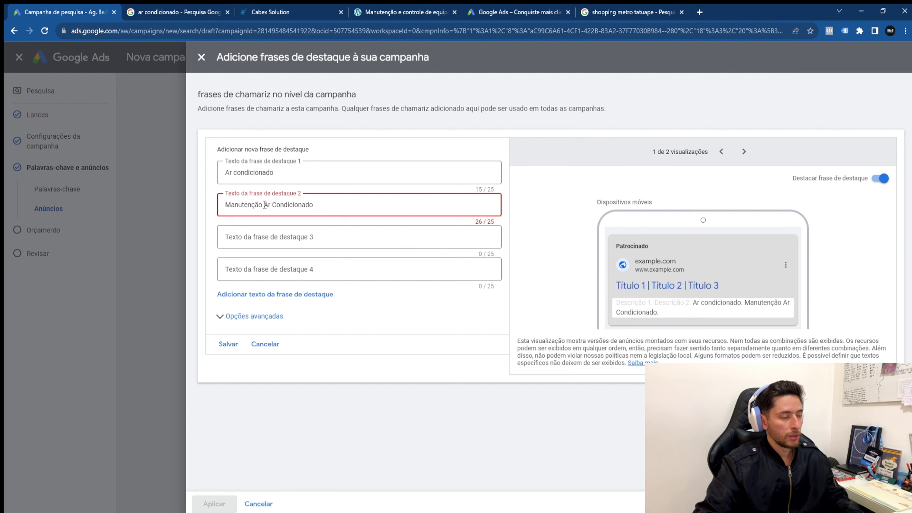
{"action": "left_click_drag", "start_coordinate": [266, 204], "coordinate": [348, 208]}
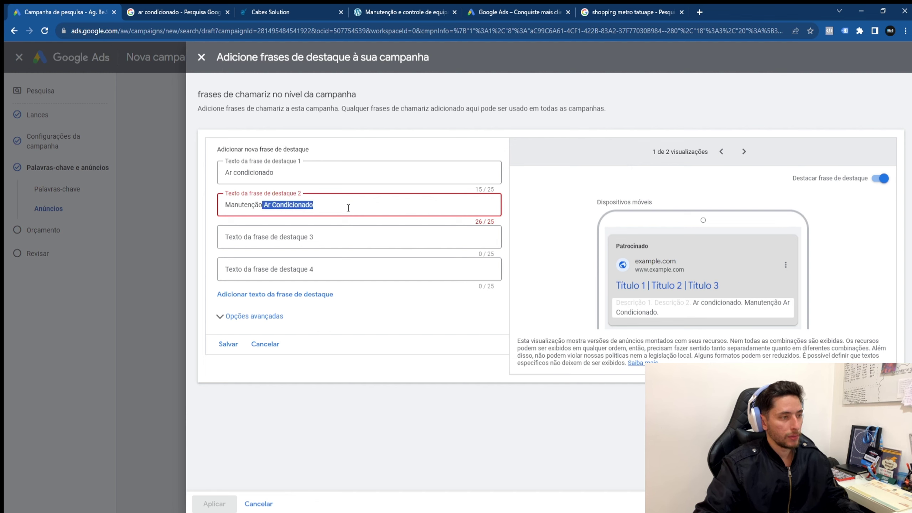
{"action": "type", "text": "e I"}
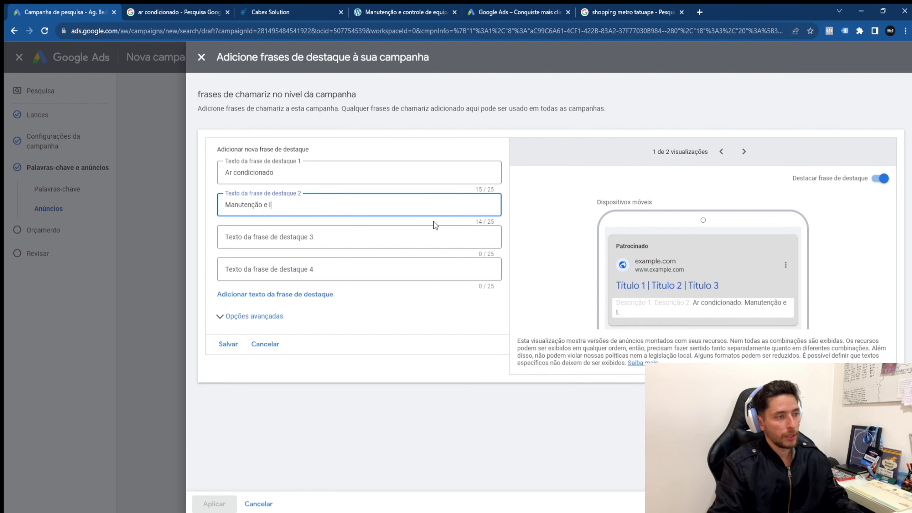
{"action": "type", "text": "nstalação"}
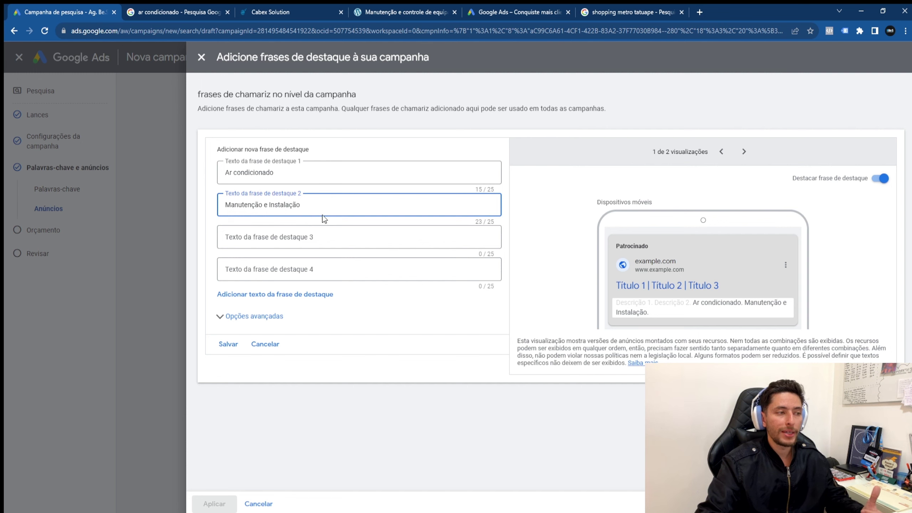
Step: Point out the headlines and callouts in the ad preview, then select the first callout's text
{"action": "left_click_drag", "start_coordinate": [617, 286], "coordinate": [659, 285]}
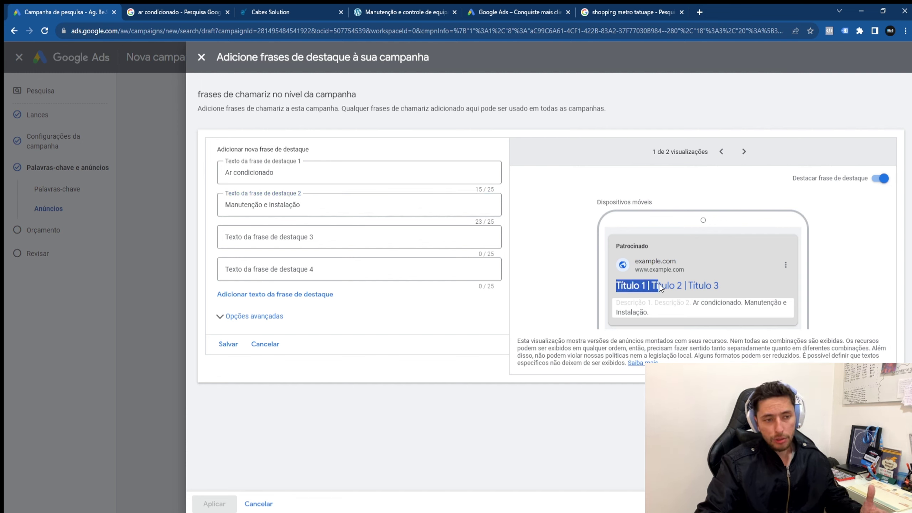
{"action": "left_click_drag", "start_coordinate": [608, 304], "coordinate": [742, 311]}
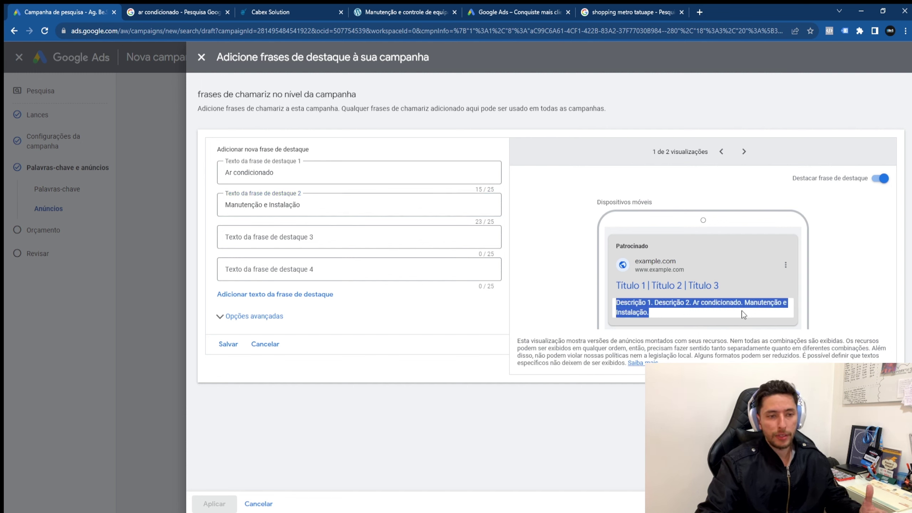
{"action": "left_click", "coordinate": [606, 305]}
{"action": "triple_click", "coordinate": [330, 182]}
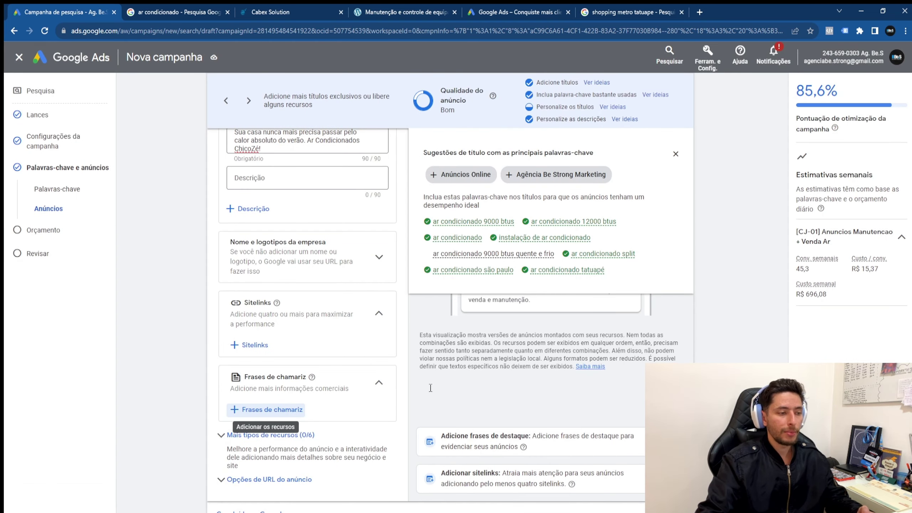
Step: Begin a new callout set with 'Ar Condicionado' (typo fixed) and 'Manutenção e Instalação'
{"action": "left_click", "coordinate": [268, 410]}
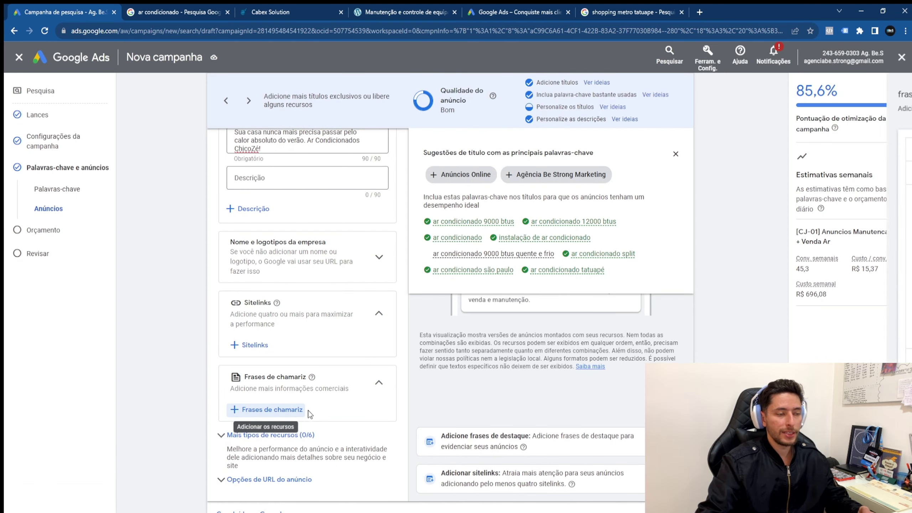
{"action": "left_click", "coordinate": [255, 359]}
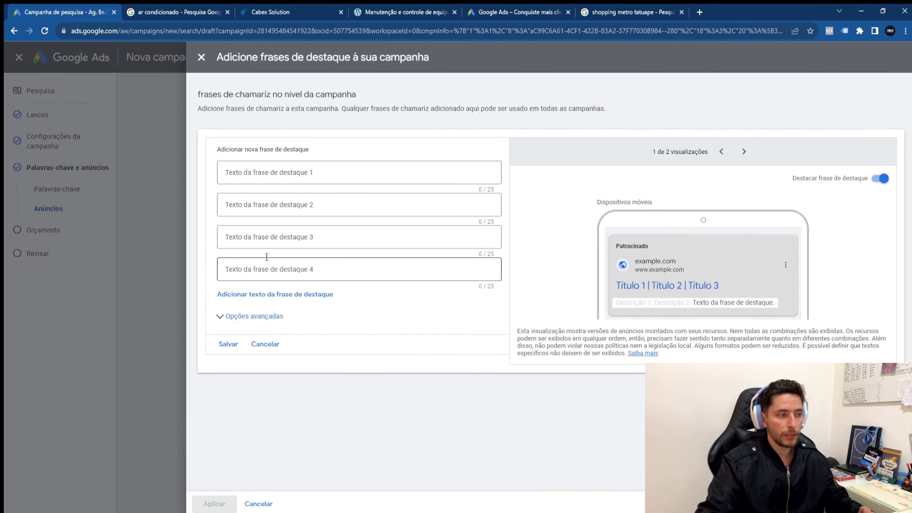
{"action": "left_click", "coordinate": [359, 171]}
{"action": "type", "text": "Ar Condicoinado"}
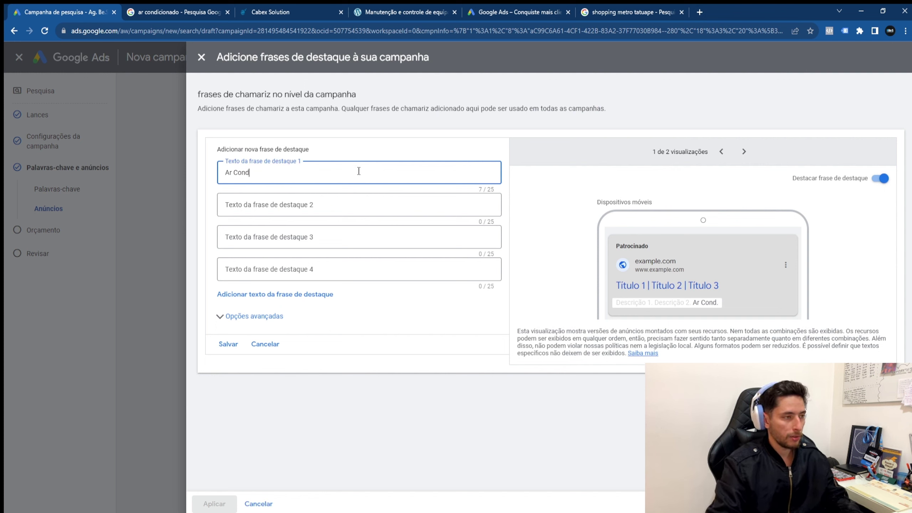
{"action": "key", "text": "Tab"}
{"action": "key", "text": "Tab"}
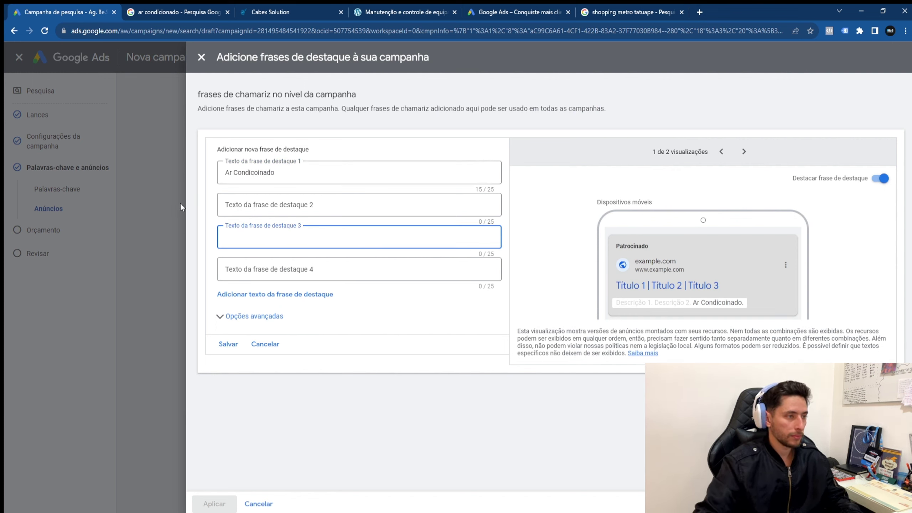
{"action": "left_click", "coordinate": [253, 169]}
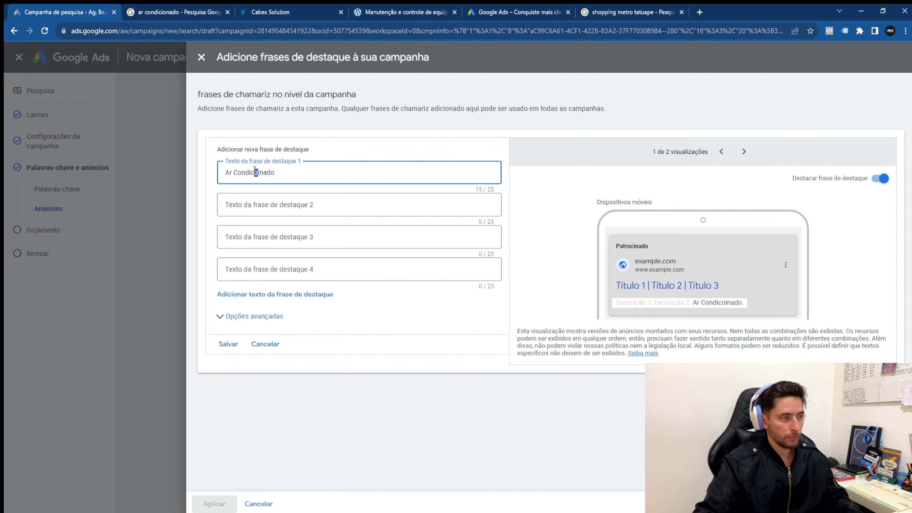
{"action": "key", "text": "BackSpace"}
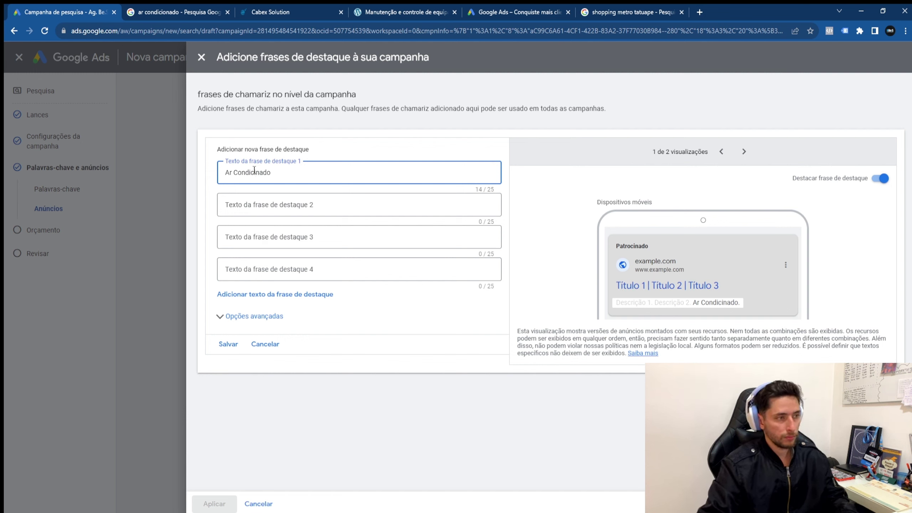
{"action": "key", "text": "Right"}
{"action": "type", "text": "o"}
{"action": "key", "text": "Tab"}
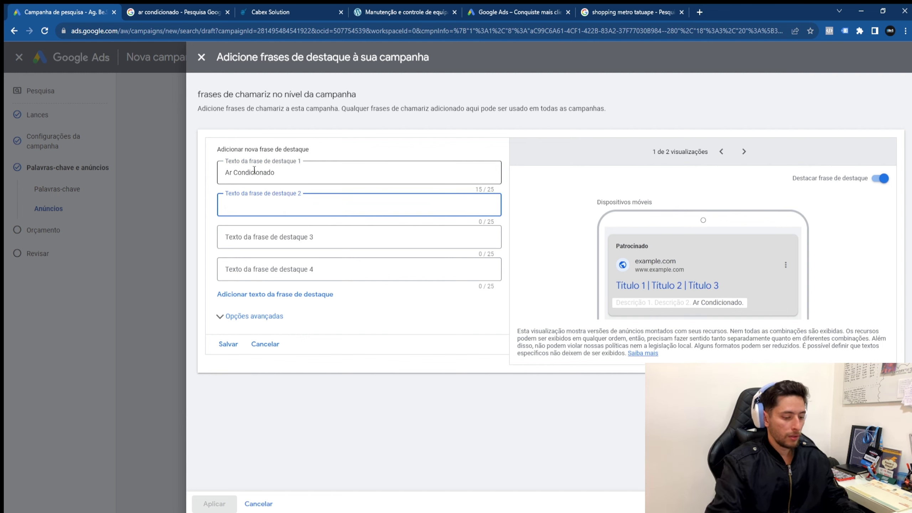
{"action": "type", "text": "Manutenção e Instala~ç"}
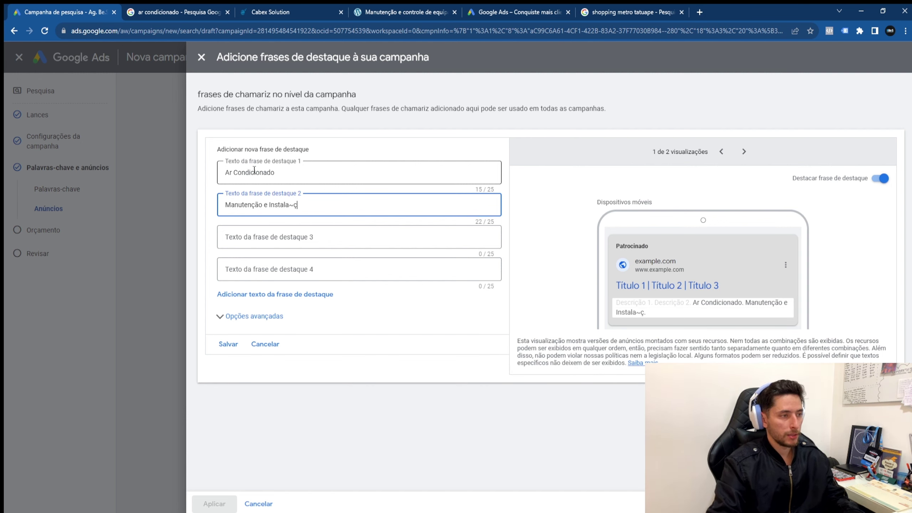
{"action": "key", "text": "BackSpace"}
{"action": "key", "text": "BackSpace"}
{"action": "type", "text": "ção"}
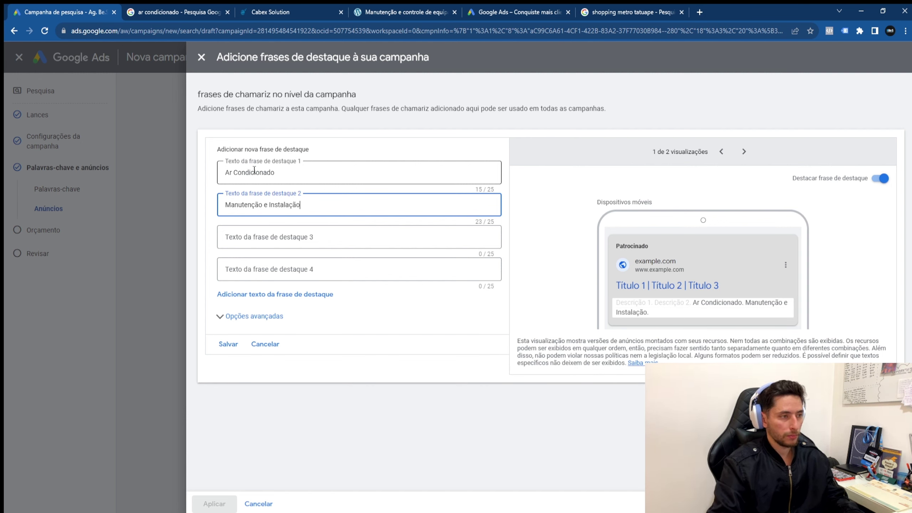
{"action": "key", "text": "Tab"}
{"action": "key", "text": "Tab"}
Step: Add callouts 'Qualidade e preço' and 'Faça um orçamento grátis', then save all four
{"action": "left_click", "coordinate": [297, 244]}
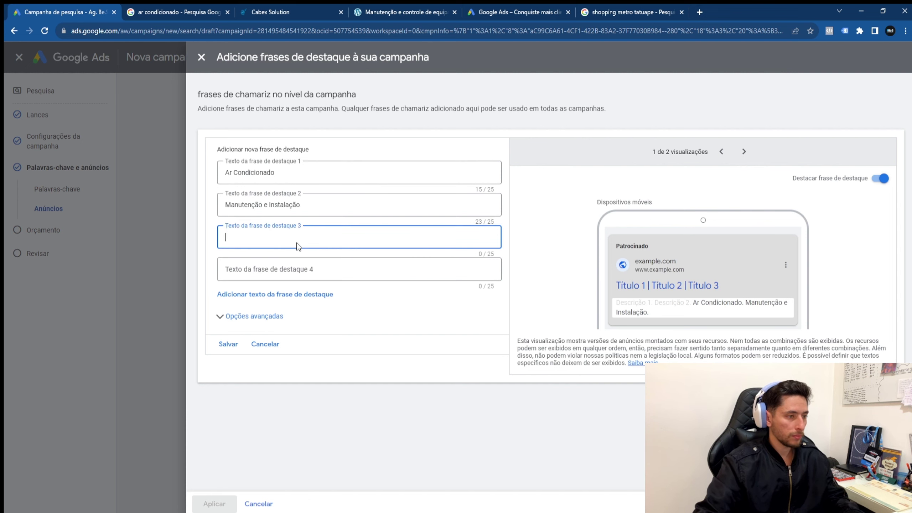
{"action": "type", "text": "Qualidade e preço"}
{"action": "key", "text": "Tab"}
{"action": "key", "text": "Tab"}
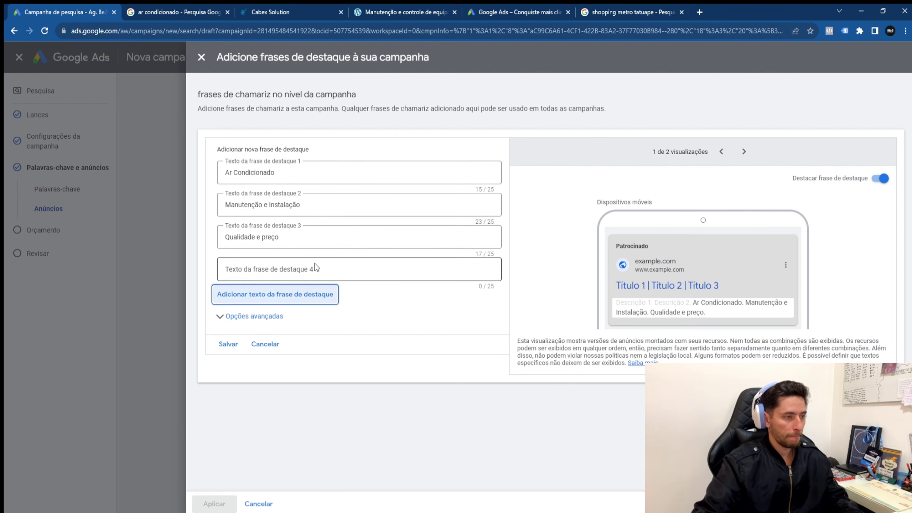
{"action": "left_click", "coordinate": [316, 268]}
{"action": "type", "text": "Faça um o"}
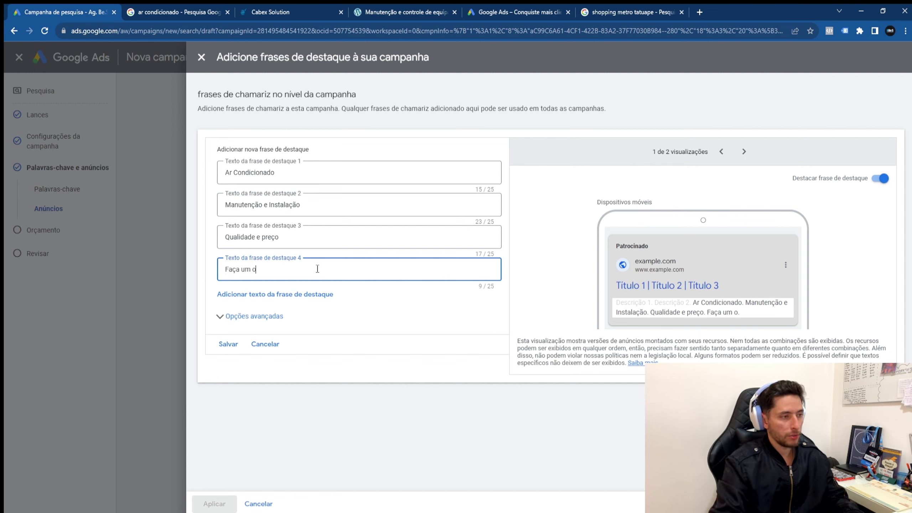
{"action": "type", "text": "reçamento"}
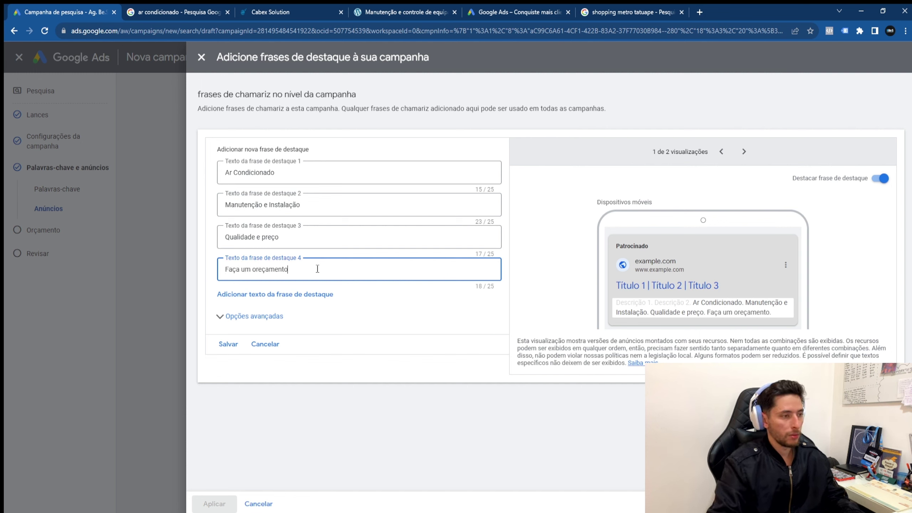
{"action": "key", "text": "BackSpace"}
{"action": "key", "text": "BackSpace"}
{"action": "key", "text": "BackSpace"}
{"action": "key", "text": "BackSpace"}
{"action": "key", "text": "BackSpace"}
{"action": "key", "text": "BackSpace"}
{"action": "key", "text": "BackSpace"}
{"action": "type", "text": "camento gratis"}
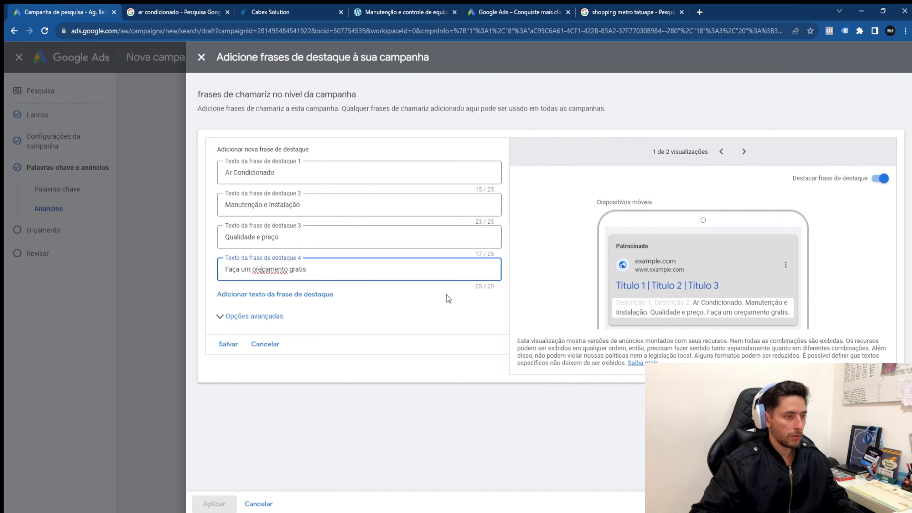
{"action": "key", "text": "BackSpace"}
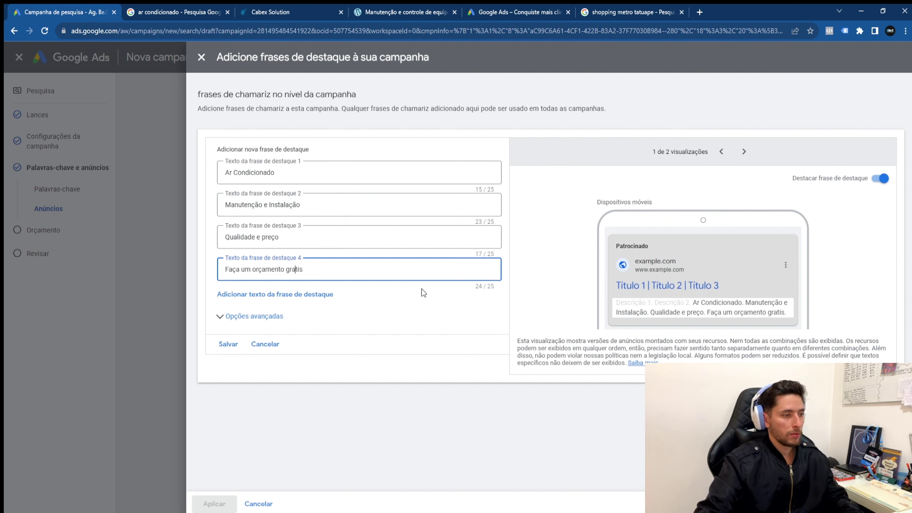
{"action": "key", "text": "BackSpace"}
{"action": "type", "text": "á"}
{"action": "left_click", "coordinate": [226, 345]}
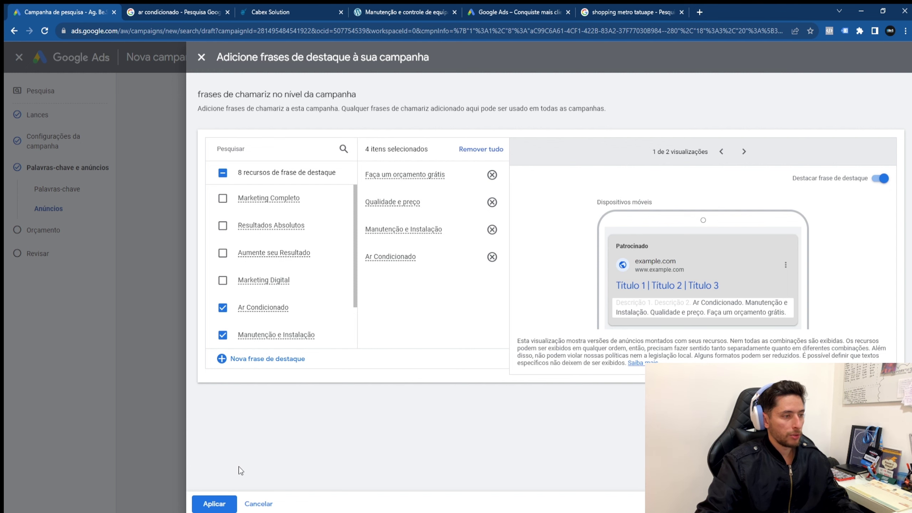
Step: Apply the four callouts to the campaign and collapse the callouts section to its summary
{"action": "left_click", "coordinate": [219, 506]}
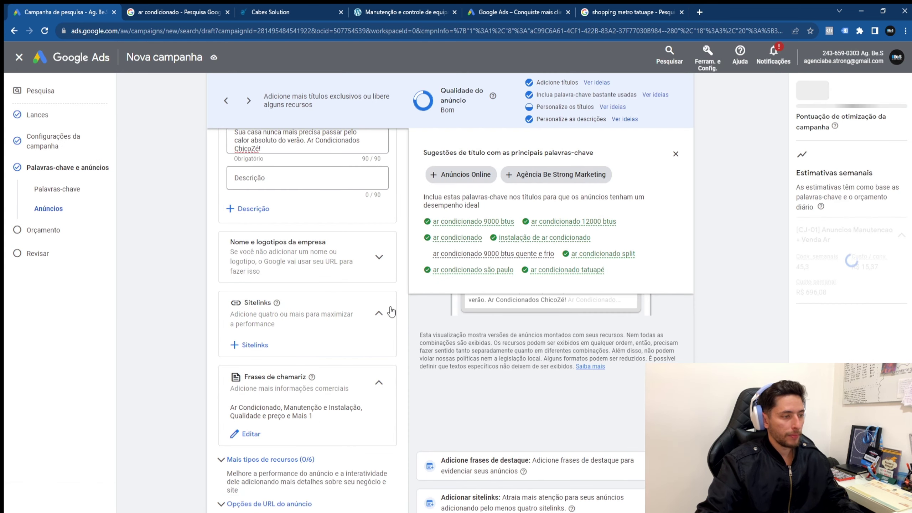
{"action": "left_click", "coordinate": [380, 337]}
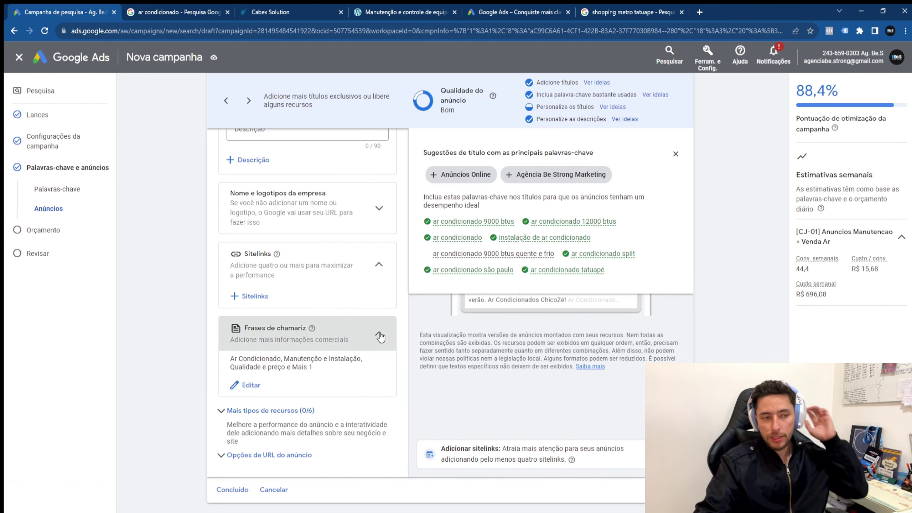
{"action": "left_click", "coordinate": [675, 155]}
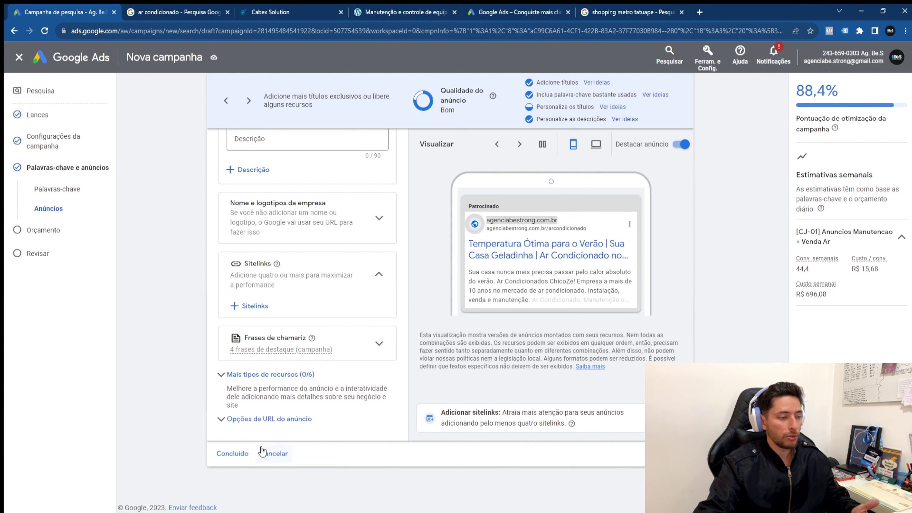
Step: Review the ad quality rating and the weekly cost and cost-per-conversion estimates
{"action": "left_click_drag", "start_coordinate": [437, 132], "coordinate": [460, 112]}
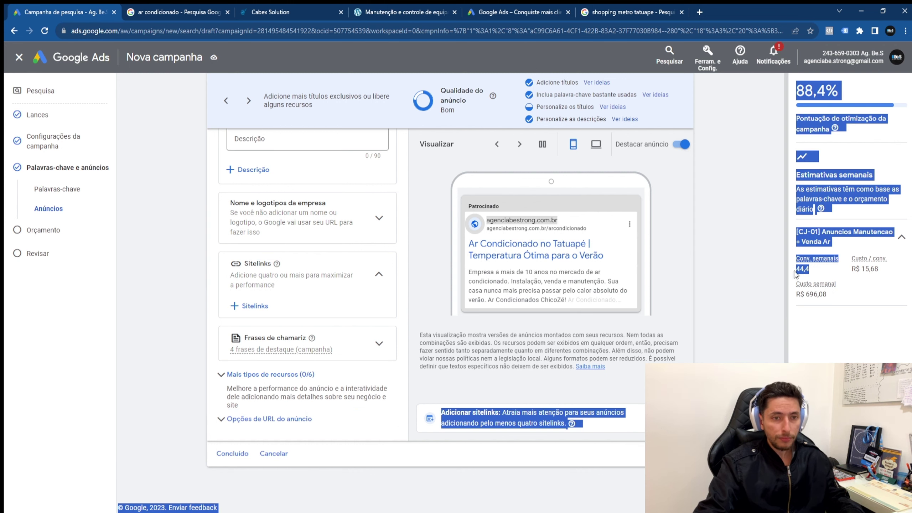
{"action": "mouse_move", "coordinate": [813, 287]}
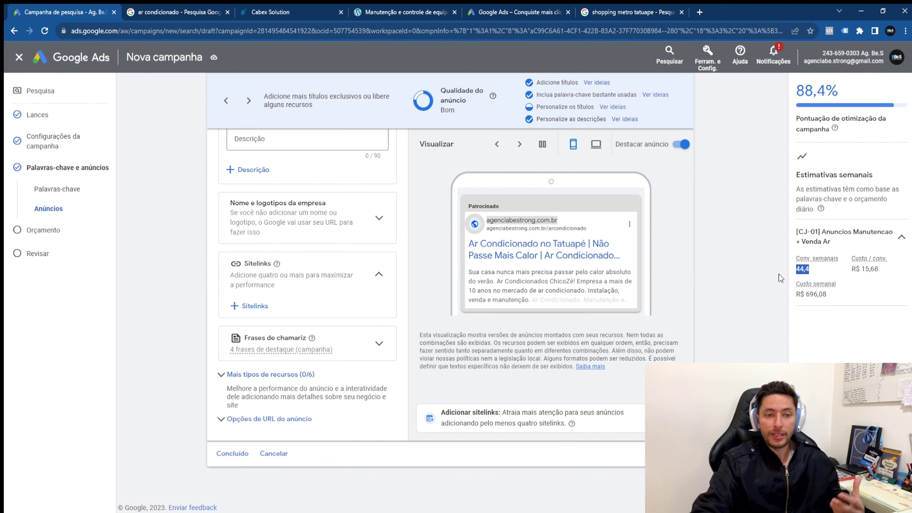
{"action": "key", "text": "ctrl+a"}
{"action": "left_click", "coordinate": [805, 278]}
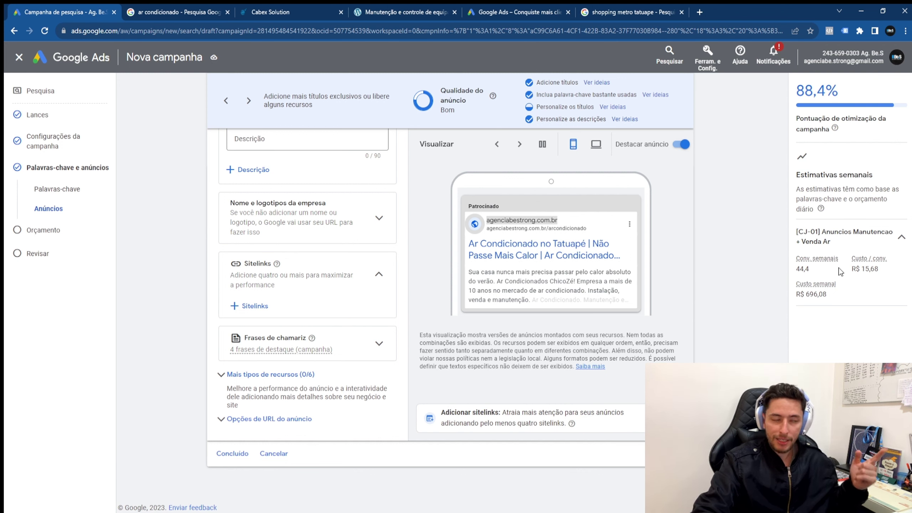
{"action": "left_click_drag", "start_coordinate": [852, 256], "coordinate": [891, 272]}
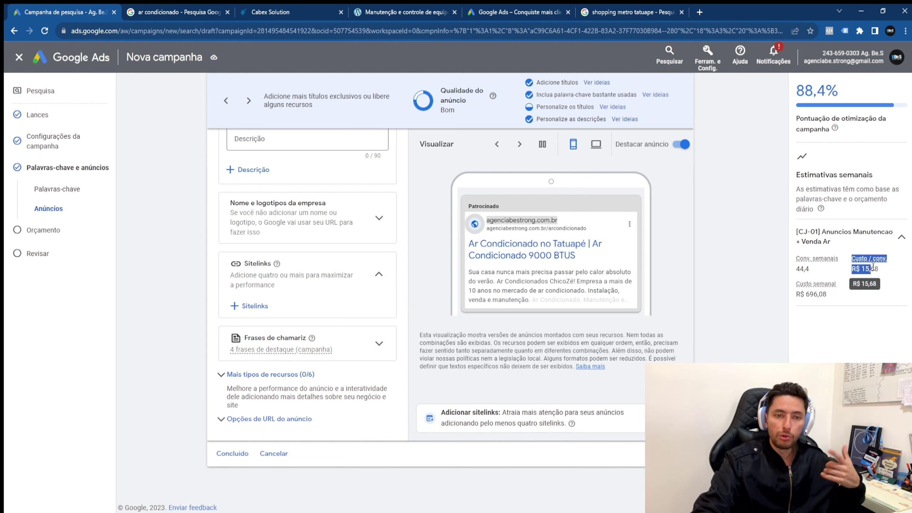
{"action": "left_click_drag", "start_coordinate": [827, 295], "coordinate": [800, 295]}
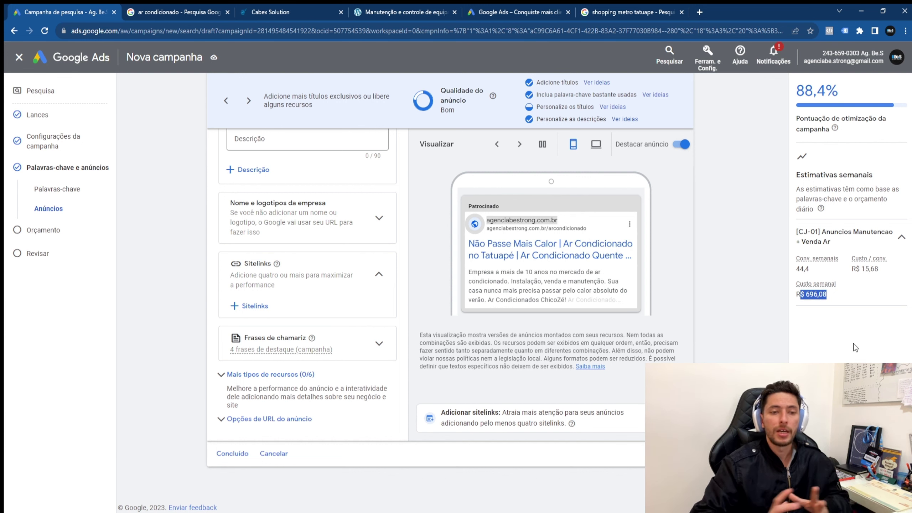
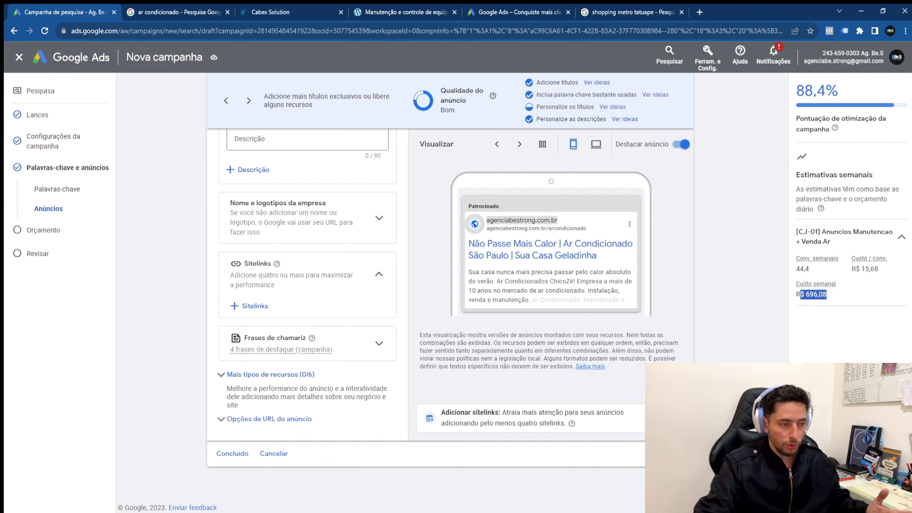
Step: Save the finished ad and advance to the Budget step with the recommended R$ 99,44 daily budget
{"action": "left_click", "coordinate": [232, 453]}
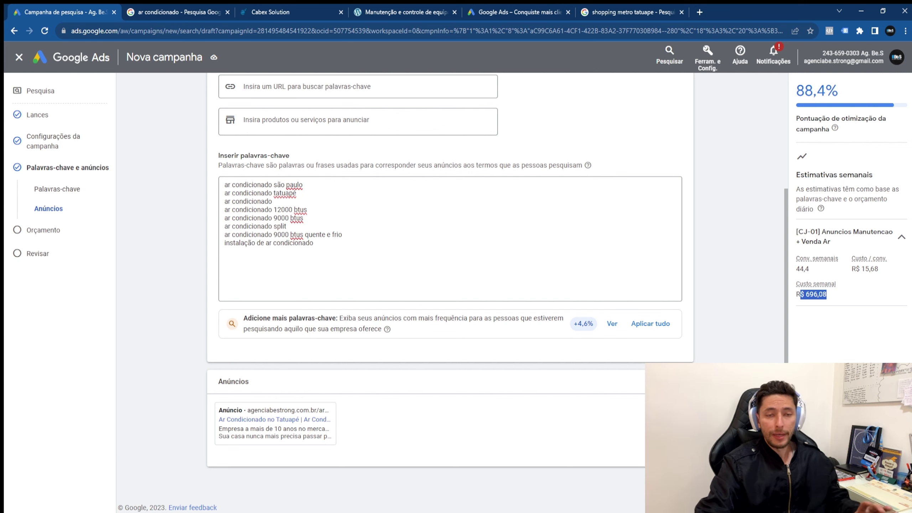
{"action": "left_click", "coordinate": [671, 483]}
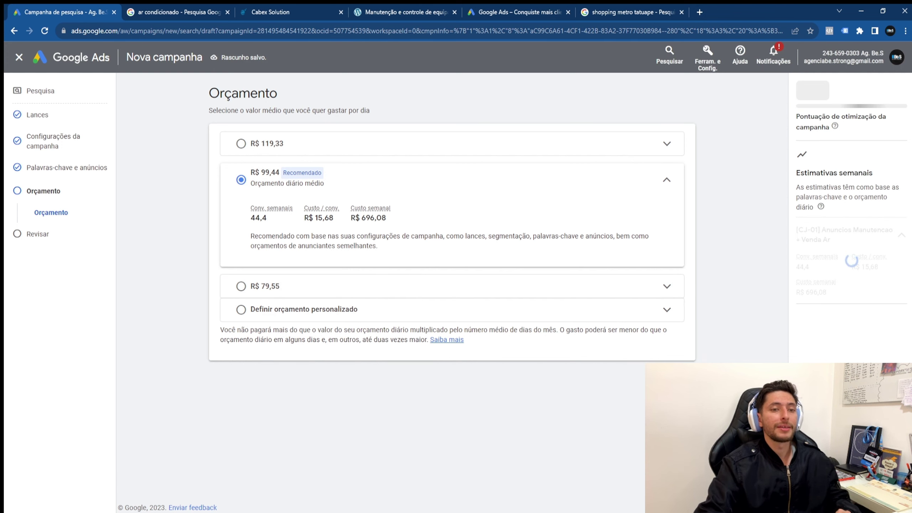
Step: Keep the R$ 99,44 budget, go to the review page, and cancel the 'Confirme sua identidade' prompt
{"action": "left_click", "coordinate": [672, 483]}
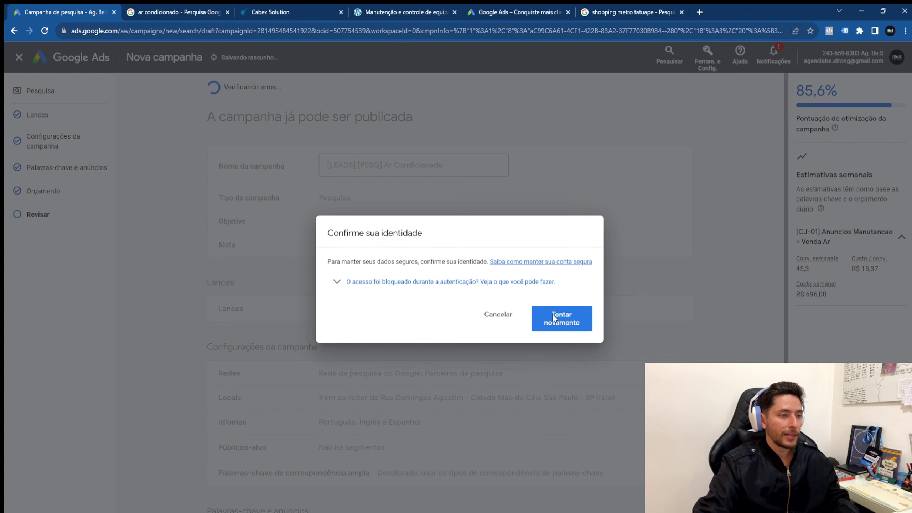
{"action": "left_click", "coordinate": [497, 321]}
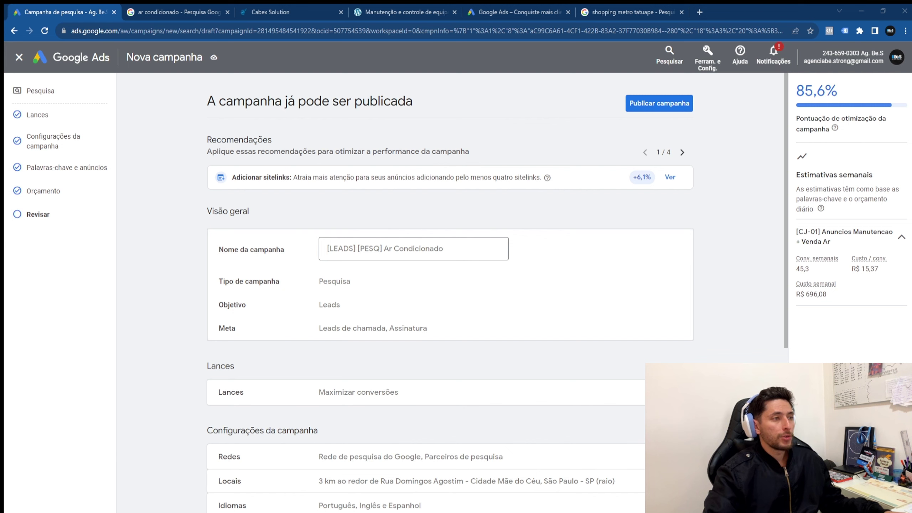
Step: Clear the accidental page-wide selection and scroll through the campaign review settings
{"action": "key", "text": "ctrl+a"}
{"action": "left_click", "coordinate": [576, 387]}
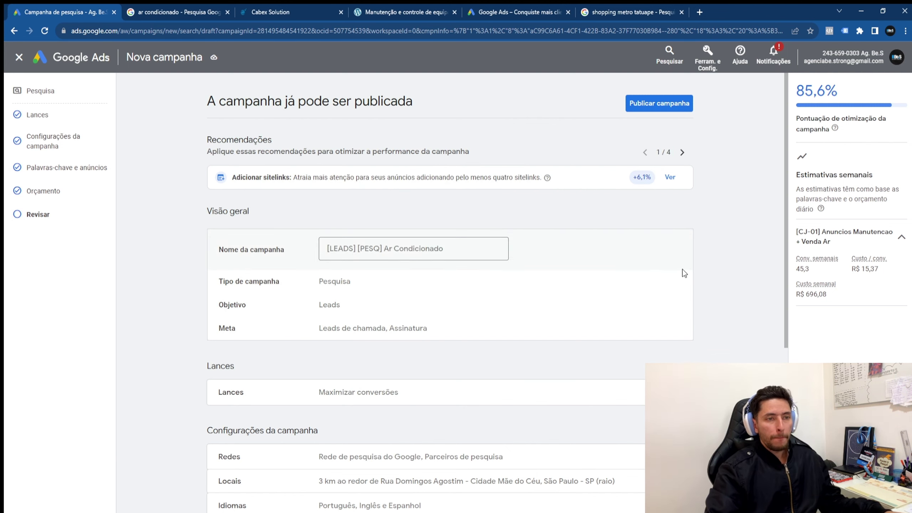
{"action": "scroll", "coordinate": [357, 192], "scroll_direction": "down", "scroll_amount": 1}
{"action": "scroll", "coordinate": [357, 192], "scroll_direction": "down", "scroll_amount": 5}
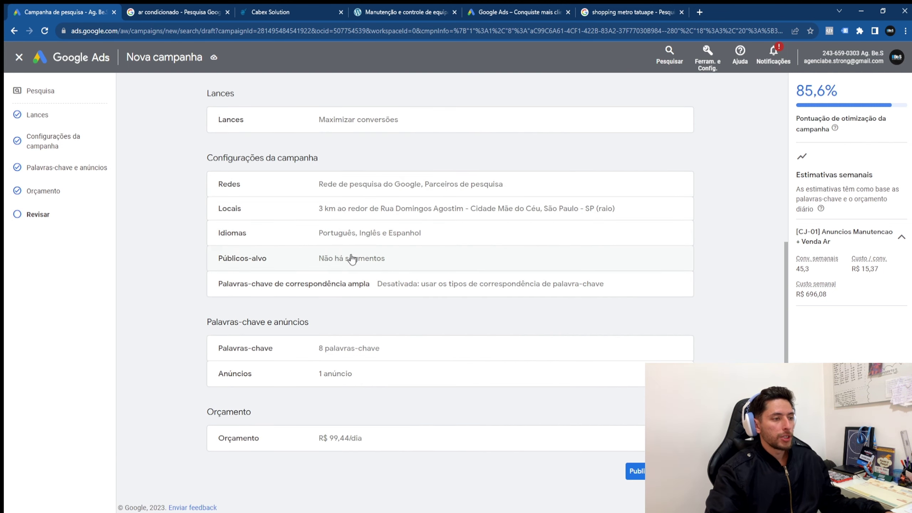
{"action": "scroll", "coordinate": [381, 343], "scroll_direction": "up", "scroll_amount": 1}
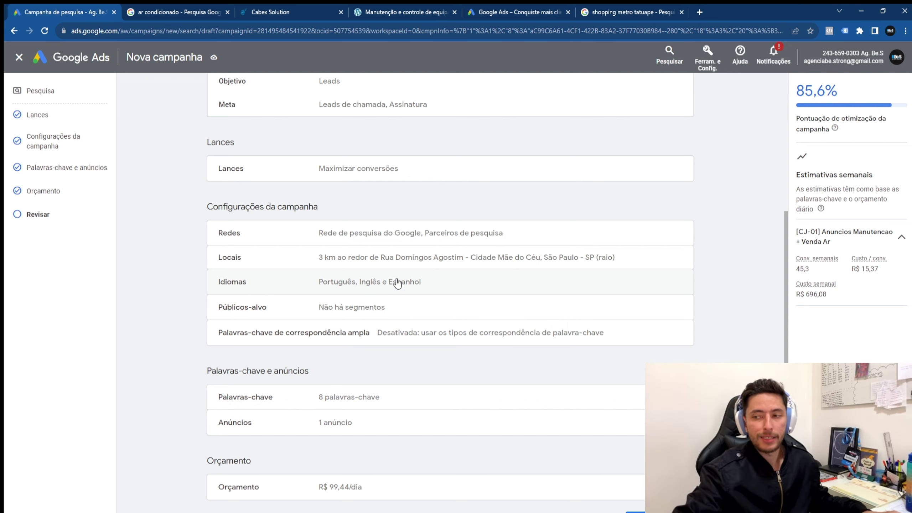
{"action": "scroll", "coordinate": [423, 255], "scroll_direction": "up", "scroll_amount": 6}
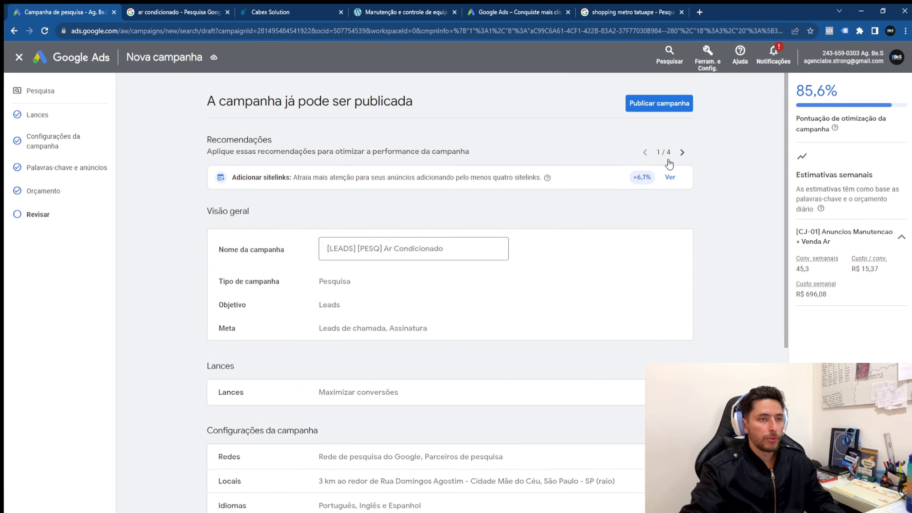
Step: Browse the recommendations carousel back to add-keywords, then publish the campaign with Publicar campanha
{"action": "left_click", "coordinate": [682, 152]}
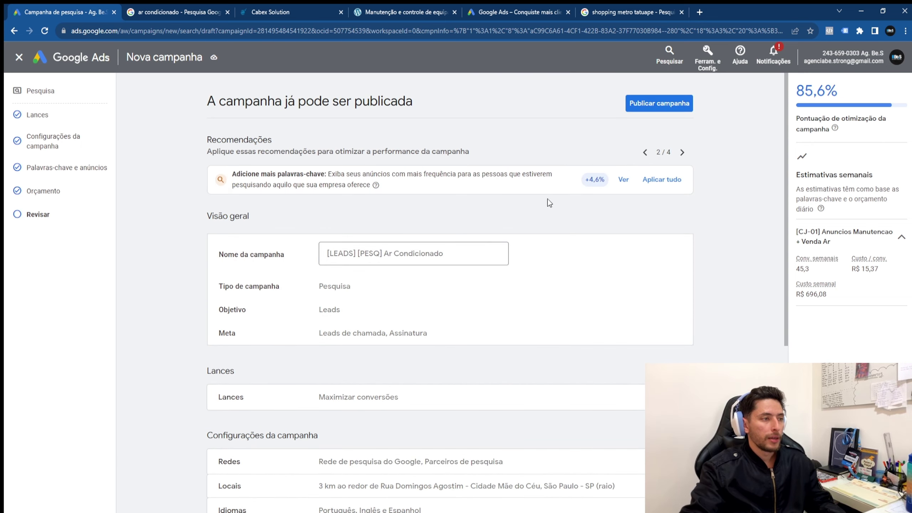
{"action": "scroll", "coordinate": [546, 202], "scroll_direction": "down", "scroll_amount": 7}
{"action": "scroll", "coordinate": [545, 228], "scroll_direction": "up", "scroll_amount": 7}
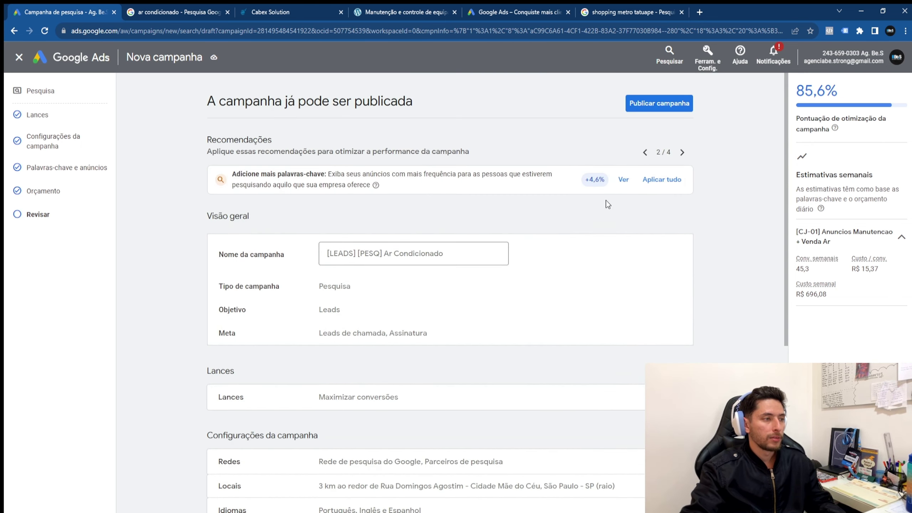
{"action": "left_click", "coordinate": [681, 154]}
{"action": "left_click", "coordinate": [681, 154]}
{"action": "left_click", "coordinate": [645, 155]}
{"action": "left_click", "coordinate": [645, 155]}
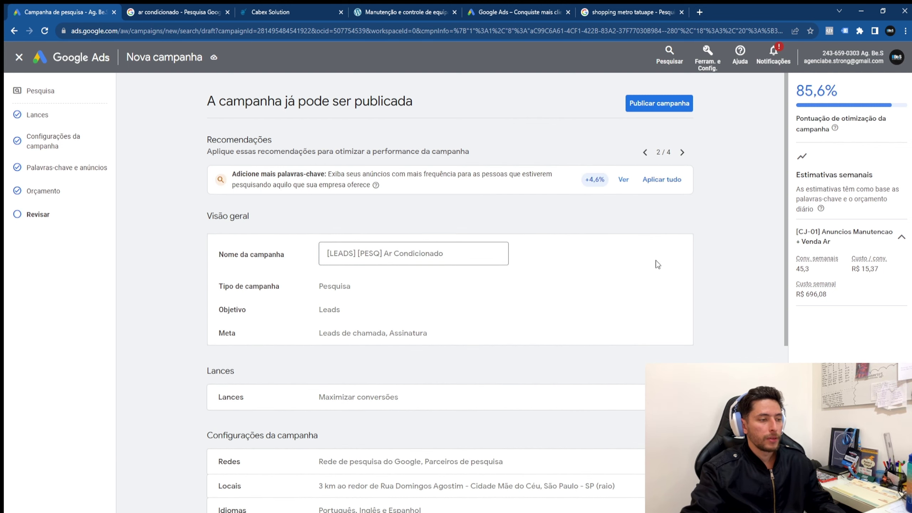
{"action": "scroll", "coordinate": [632, 378], "scroll_direction": "down", "scroll_amount": 7}
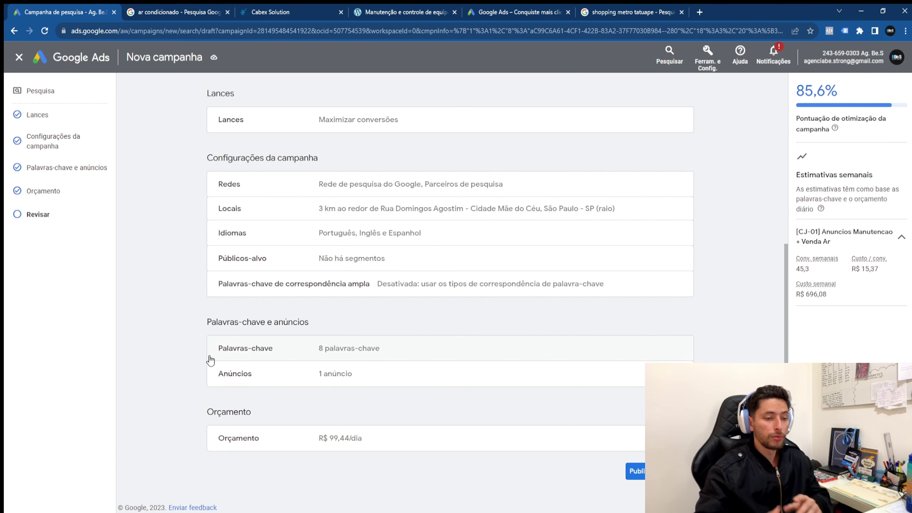
{"action": "left_click", "coordinate": [636, 470]}
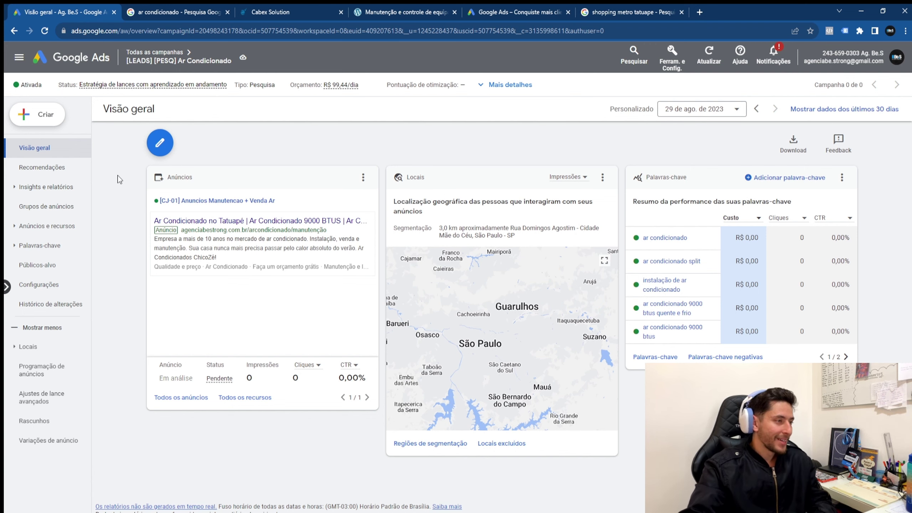
Step: Go to 'Todas as campanhas' to see [LEADS] [PESQ] Ar Condicionado listed as enabled
{"action": "left_click", "coordinate": [166, 52]}
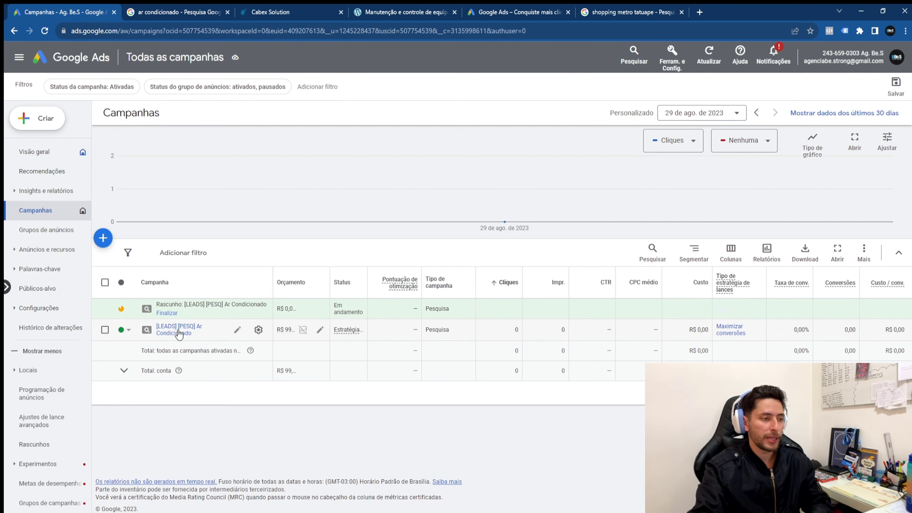
Step: Highlight the campaign's zero clicks, empty CTR and zero cost per conversion, then view the 'ar condicionado' search results
{"action": "mouse_move", "coordinate": [287, 330]}
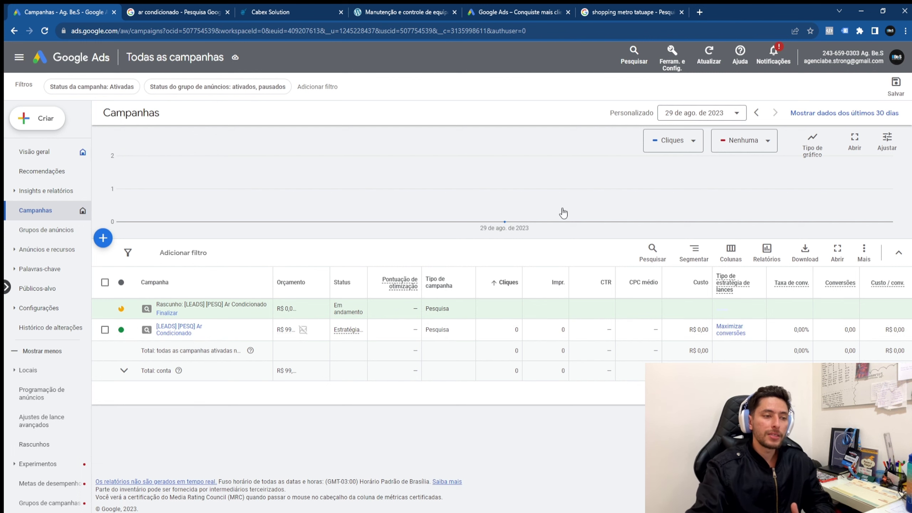
{"action": "left_click_drag", "start_coordinate": [512, 335], "coordinate": [524, 335]}
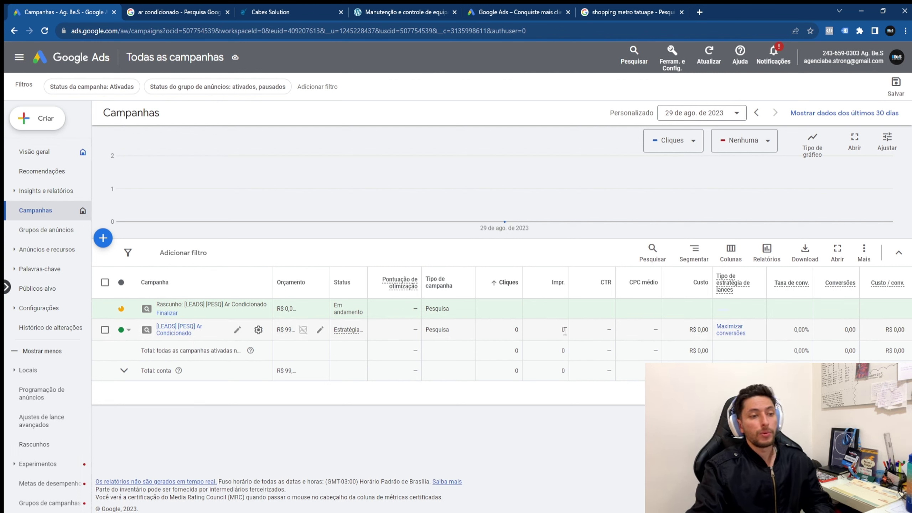
{"action": "left_click_drag", "start_coordinate": [609, 340], "coordinate": [822, 335]}
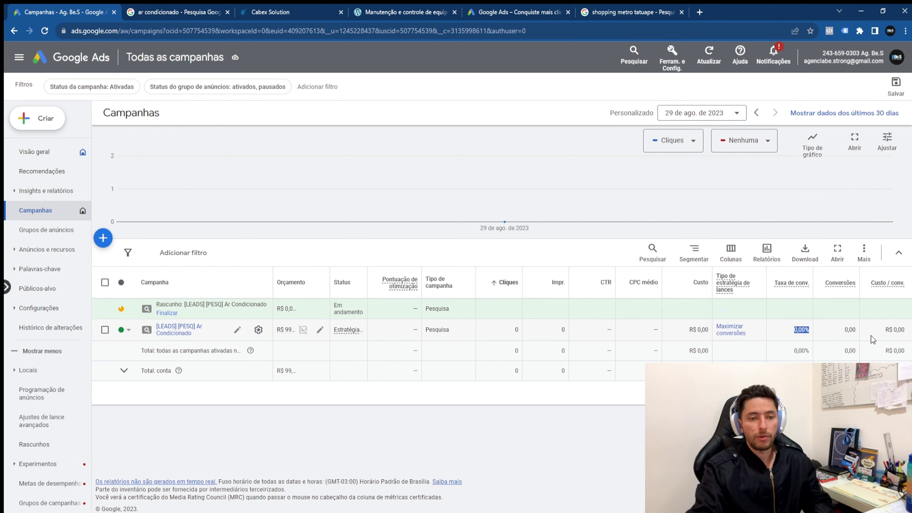
{"action": "left_click_drag", "start_coordinate": [898, 330], "coordinate": [882, 336]}
{"action": "left_click", "coordinate": [885, 340]}
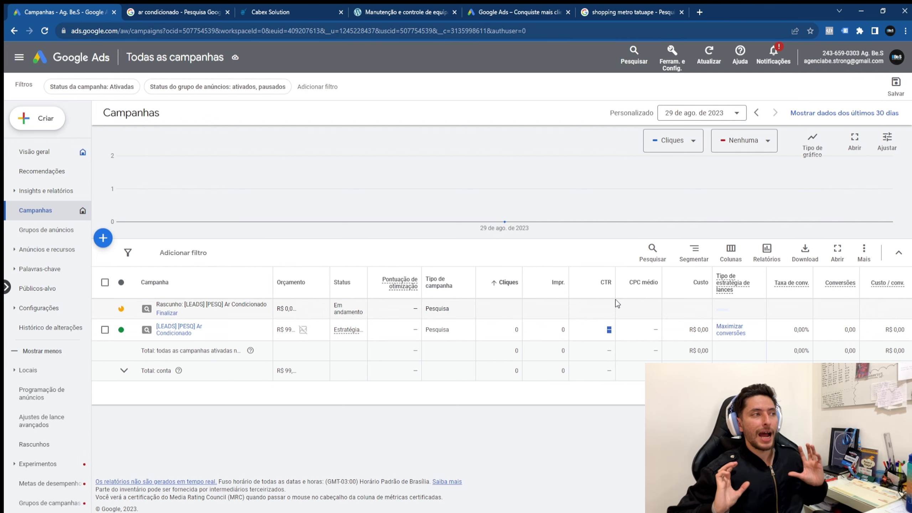
{"action": "left_click", "coordinate": [145, 14]}
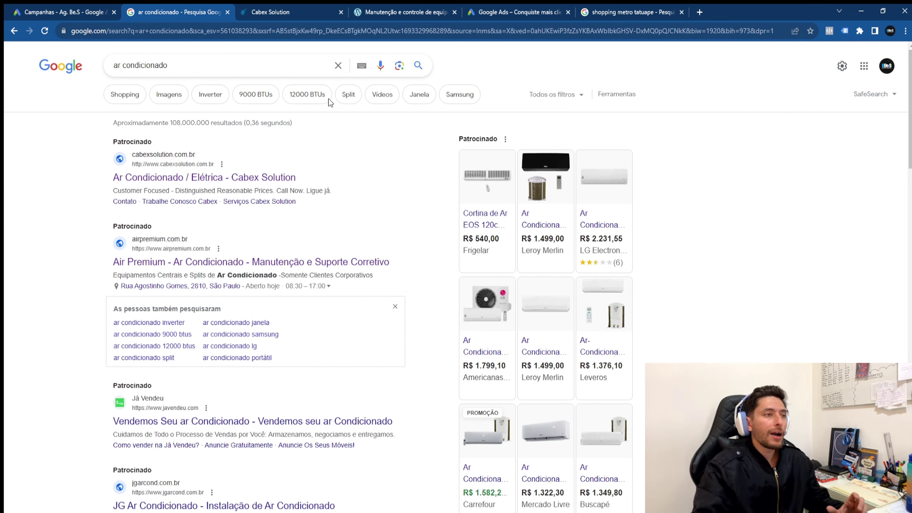
Step: Glance at the Cabex Solution site, point out the campaign's zero conversions, then reopen Cabex Solution
{"action": "left_click", "coordinate": [320, 14]}
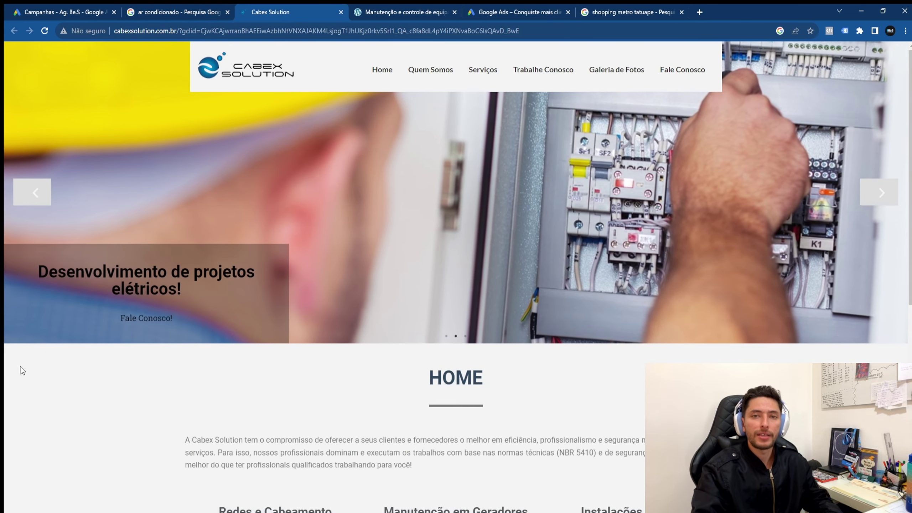
{"action": "left_click", "coordinate": [167, 14]}
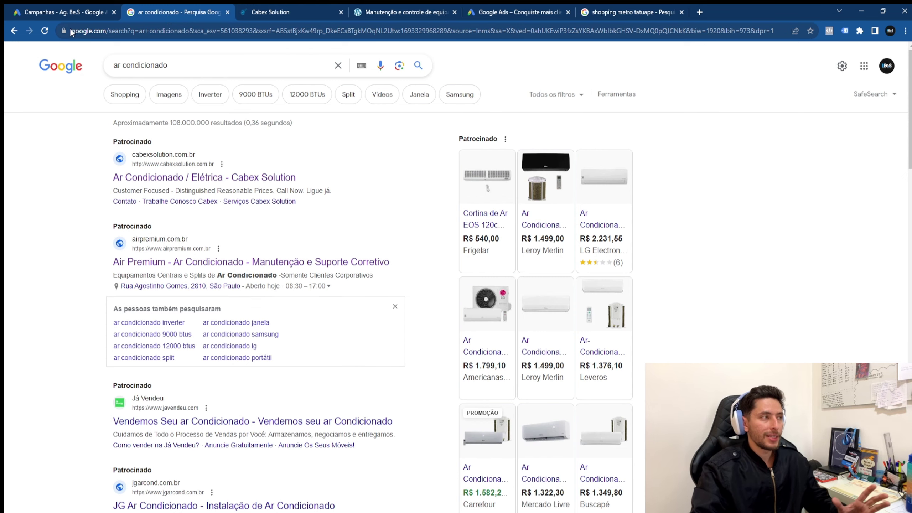
{"action": "left_click", "coordinate": [70, 14]}
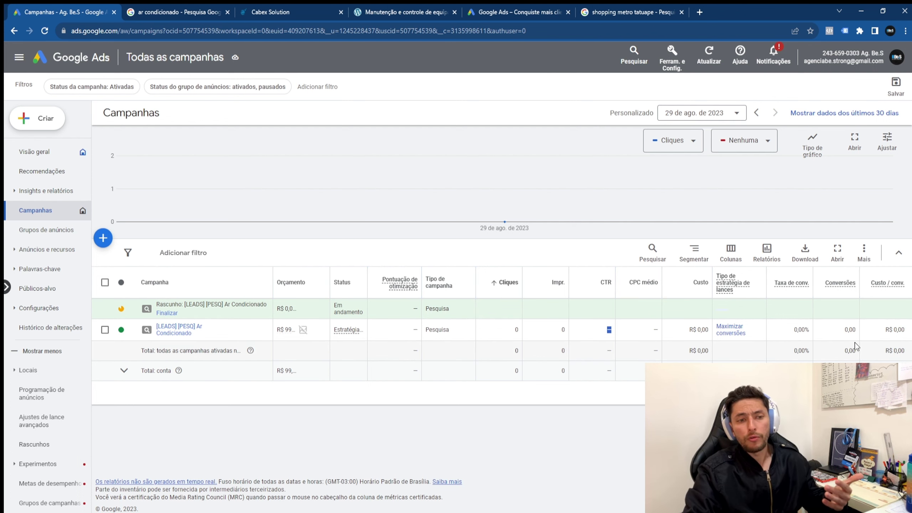
{"action": "double_click", "coordinate": [849, 332]}
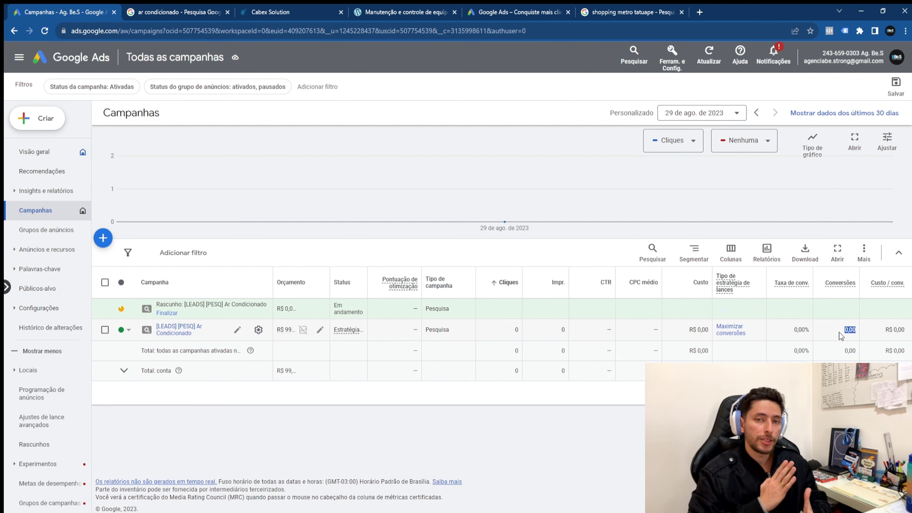
{"action": "left_click", "coordinate": [246, 14]}
Step: Scroll the Cabex Solution page, view the Air Premium site, and return to the Google Ads campaign list
{"action": "scroll", "coordinate": [540, 323], "scroll_direction": "down", "scroll_amount": 10}
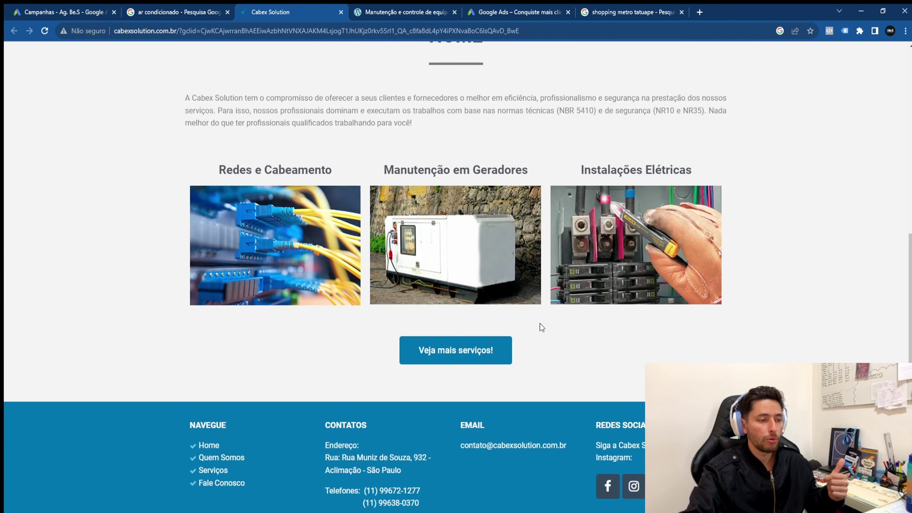
{"action": "scroll", "coordinate": [485, 327], "scroll_direction": "up", "scroll_amount": 10}
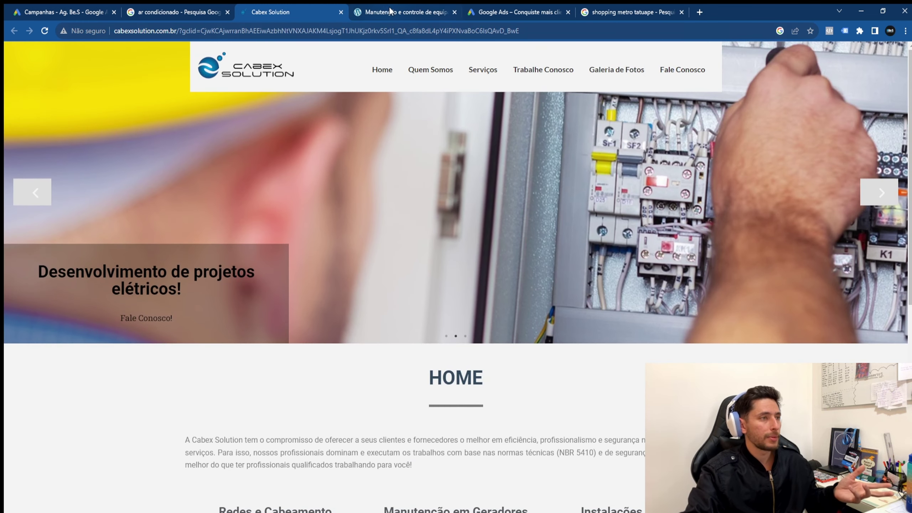
{"action": "key", "text": "ctrl+Tab"}
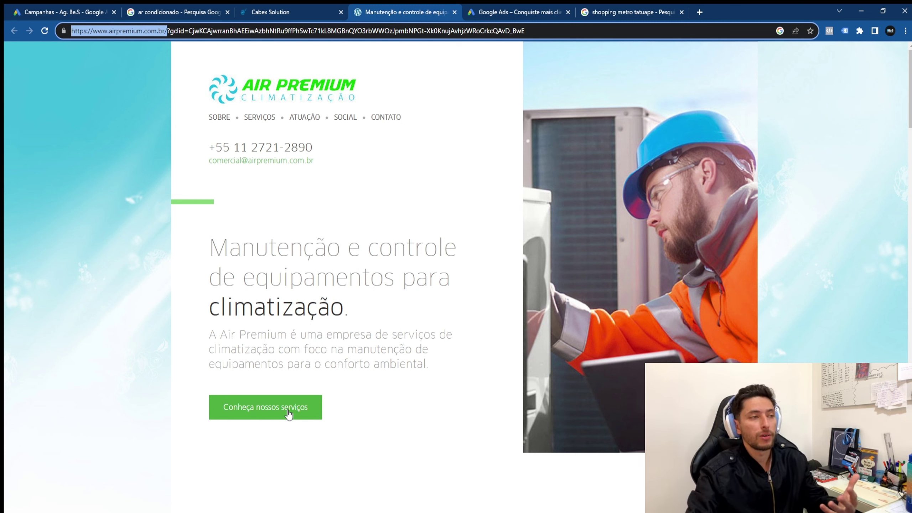
{"action": "left_click", "coordinate": [82, 12]}
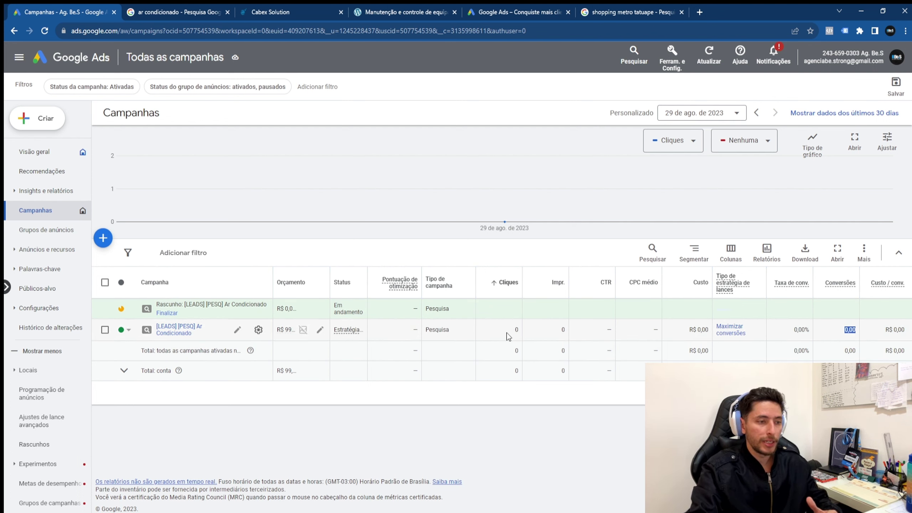
{"action": "left_click_drag", "start_coordinate": [513, 330], "coordinate": [521, 332]}
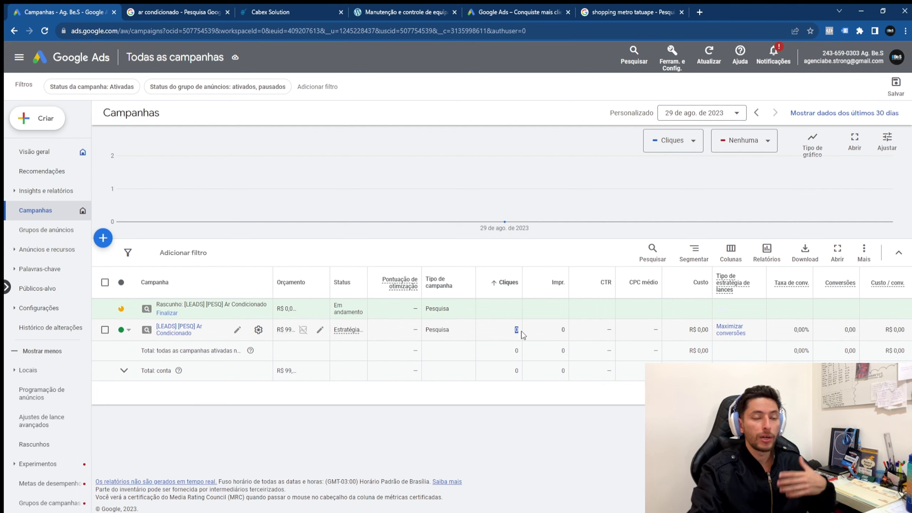
{"action": "double_click", "coordinate": [847, 330]}
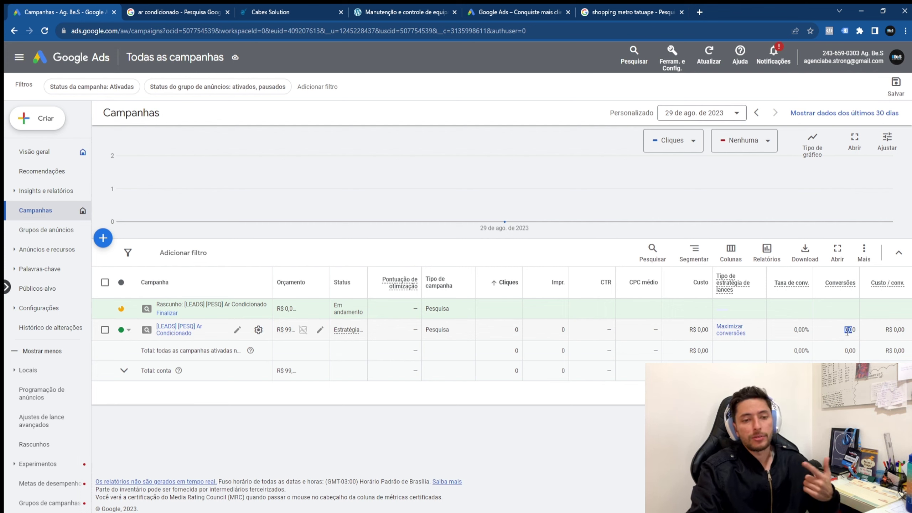